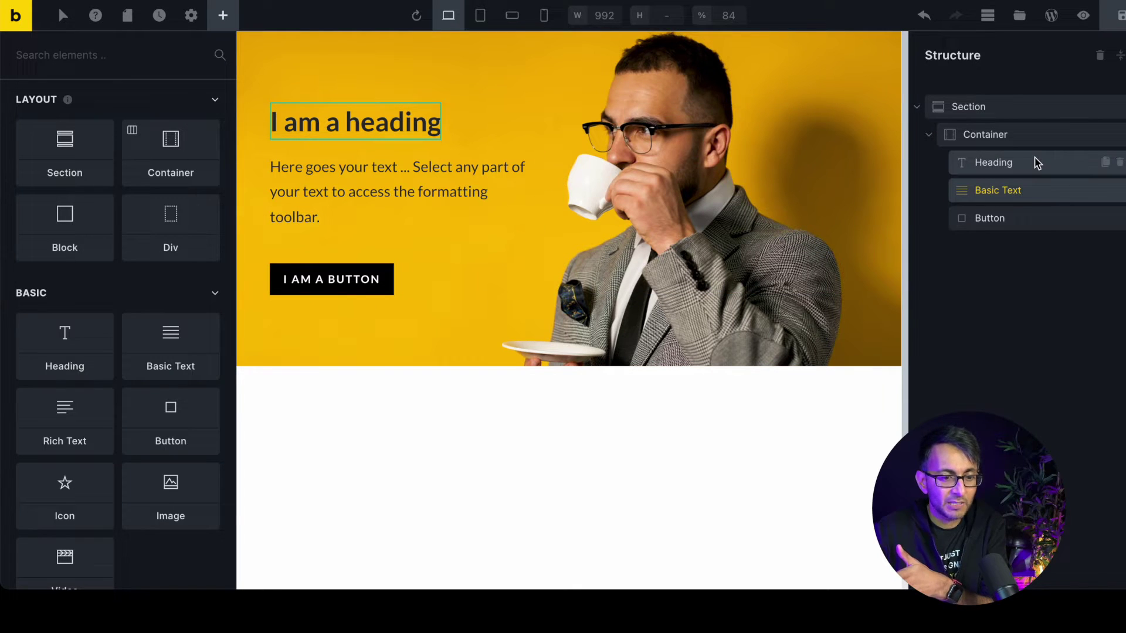
{"action": "left_click_drag", "start_coordinate": [1040, 189], "coordinate": [1024, 231]}
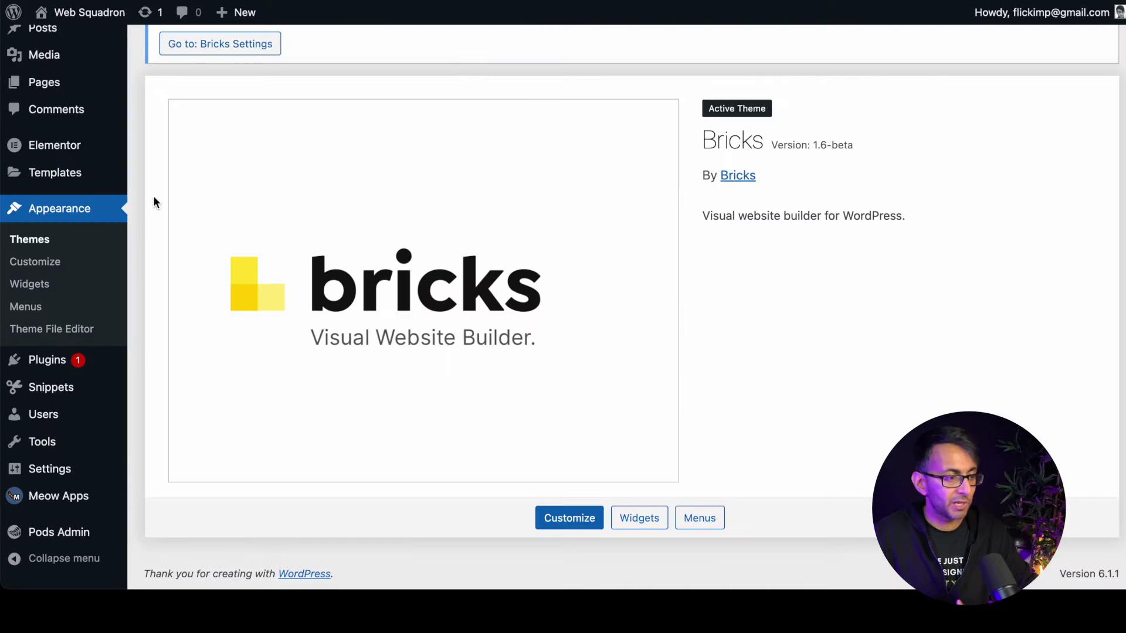
Open the list of Bricks templates in the WordPress admin
{"action": "mouse_move", "coordinate": [59, 154]}
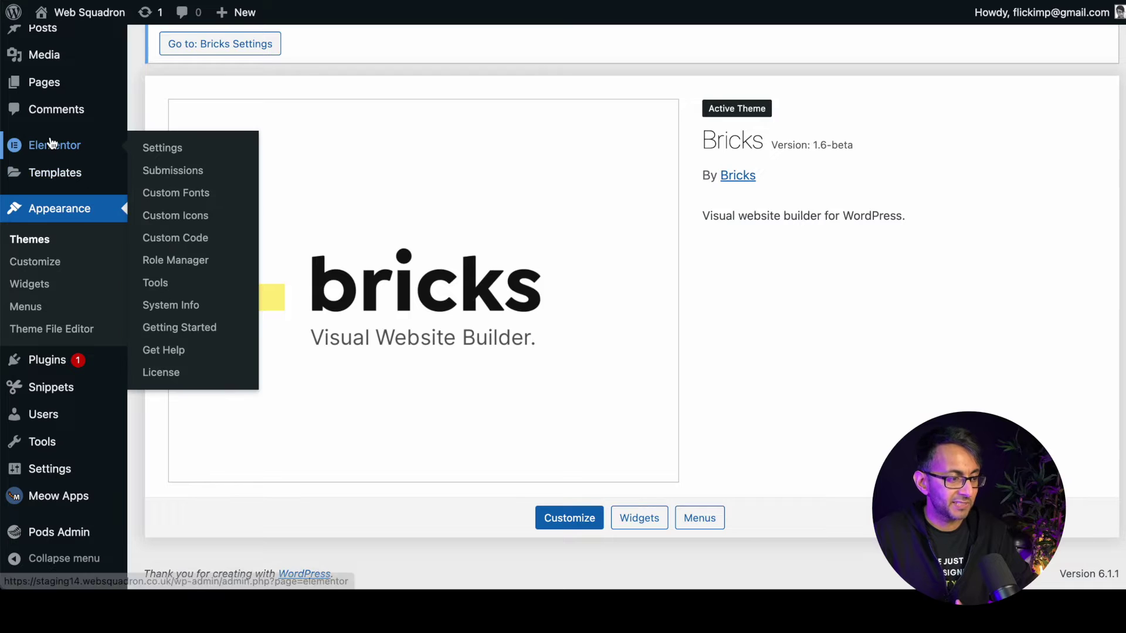
{"action": "scroll", "coordinate": [61, 157], "scroll_direction": "up", "scroll_amount": 3}
{"action": "mouse_move", "coordinate": [44, 76]}
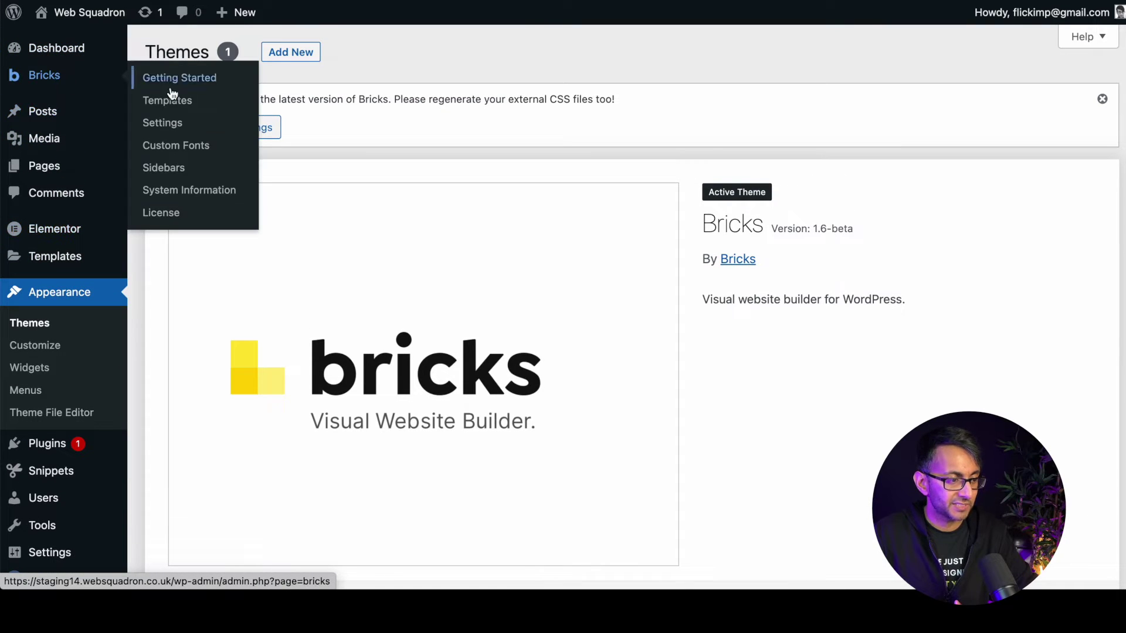
{"action": "left_click", "coordinate": [170, 103]}
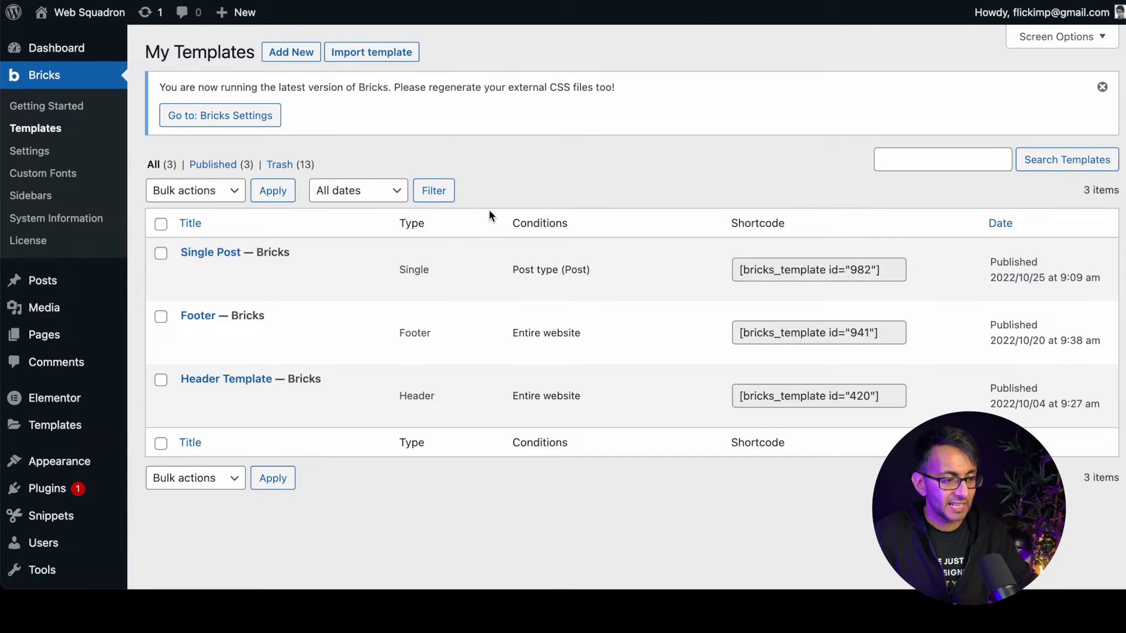
Create a new template titled NewPopup with the template type Popup and publish it
{"action": "left_click", "coordinate": [284, 52]}
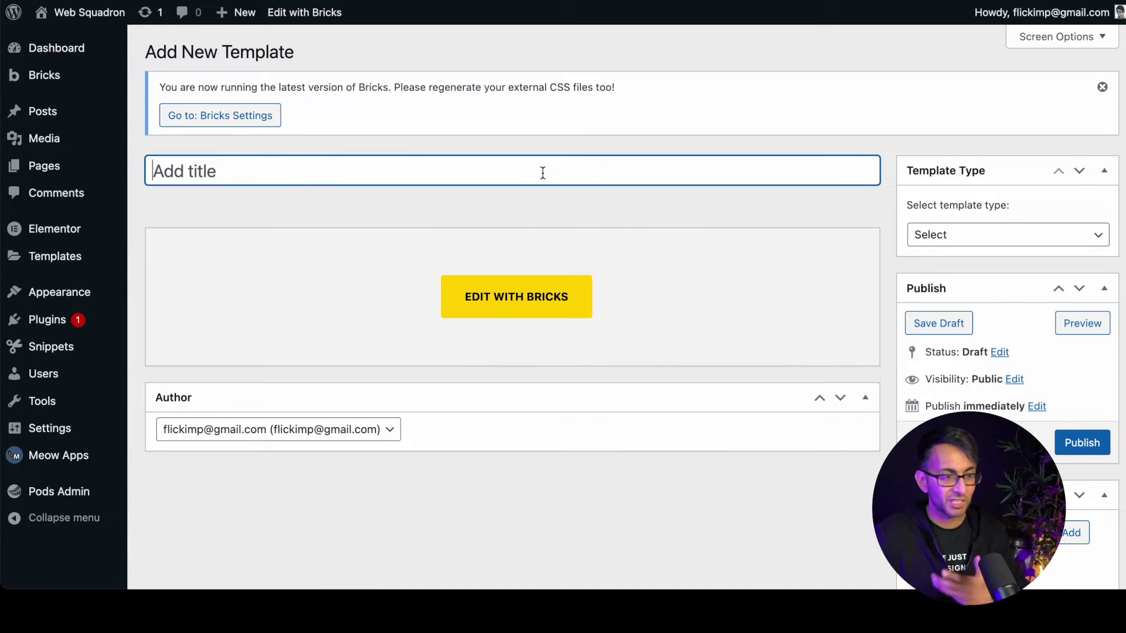
{"action": "type", "text": "NewPopup"}
{"action": "left_click", "coordinate": [1027, 239]}
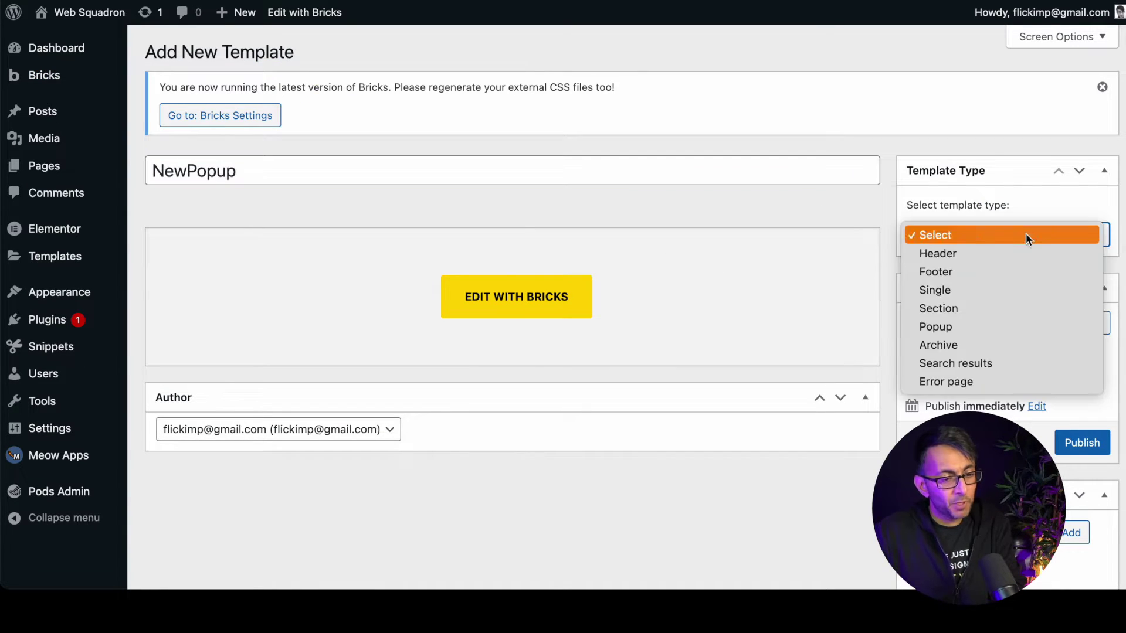
{"action": "left_click", "coordinate": [1010, 329]}
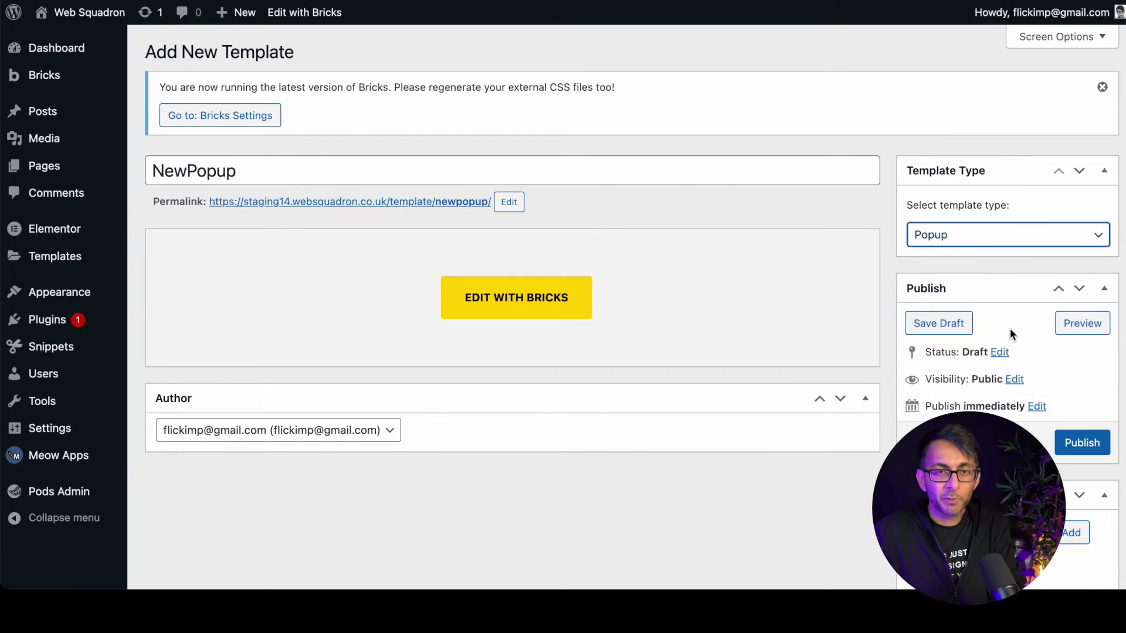
{"action": "left_click", "coordinate": [1078, 445]}
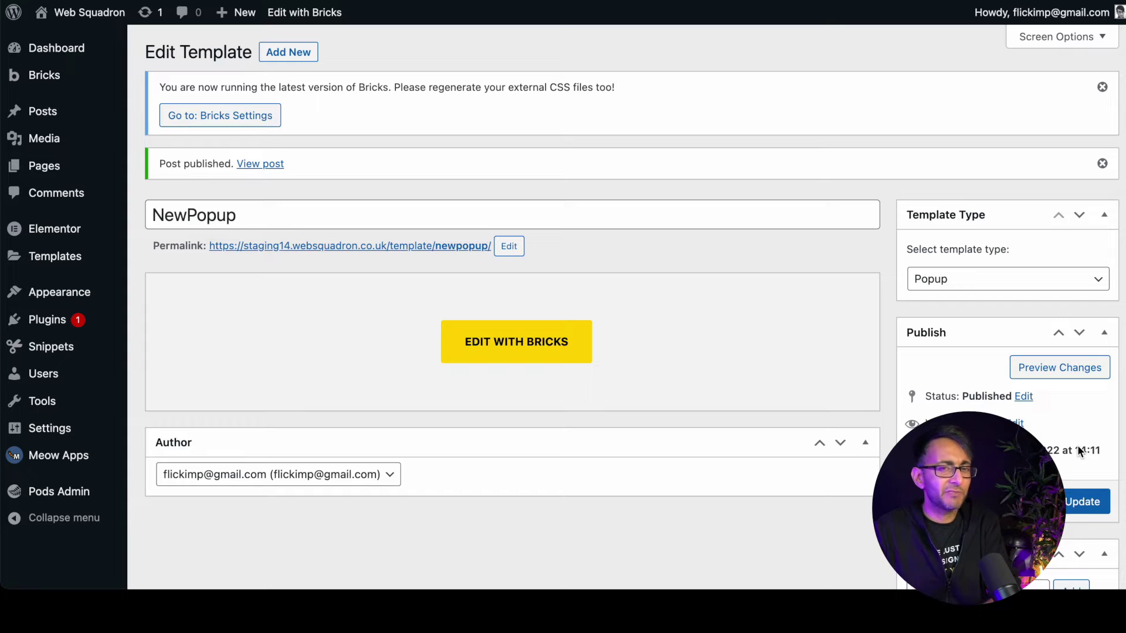
Open the NewPopup template for editing with Bricks and check which groups its template settings offer
{"action": "left_click", "coordinate": [526, 343]}
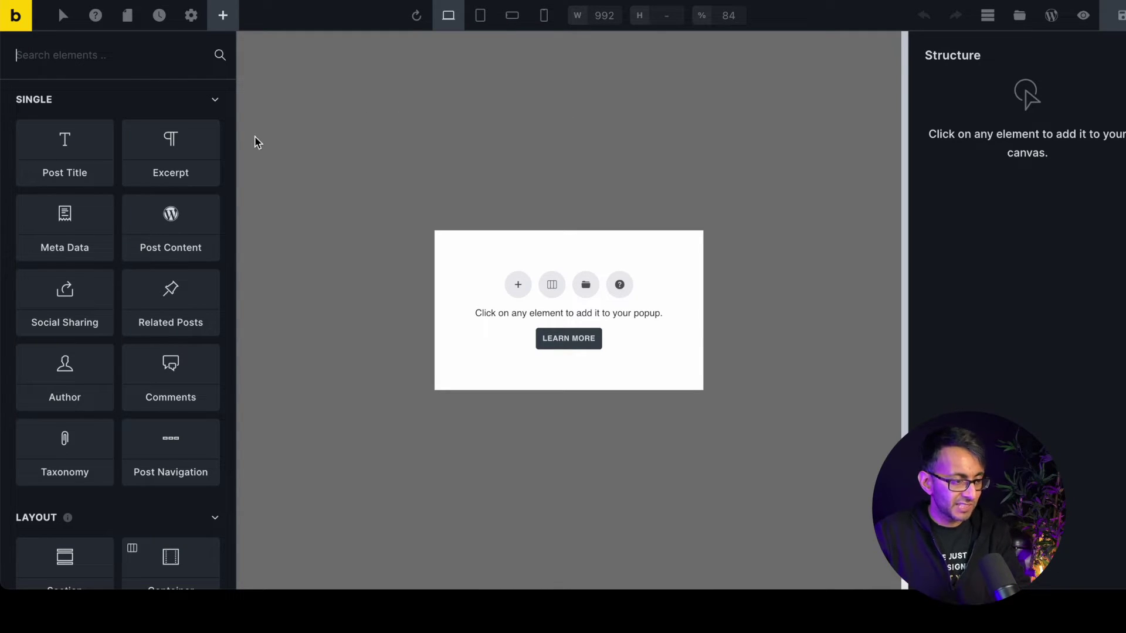
{"action": "left_click", "coordinate": [191, 15]}
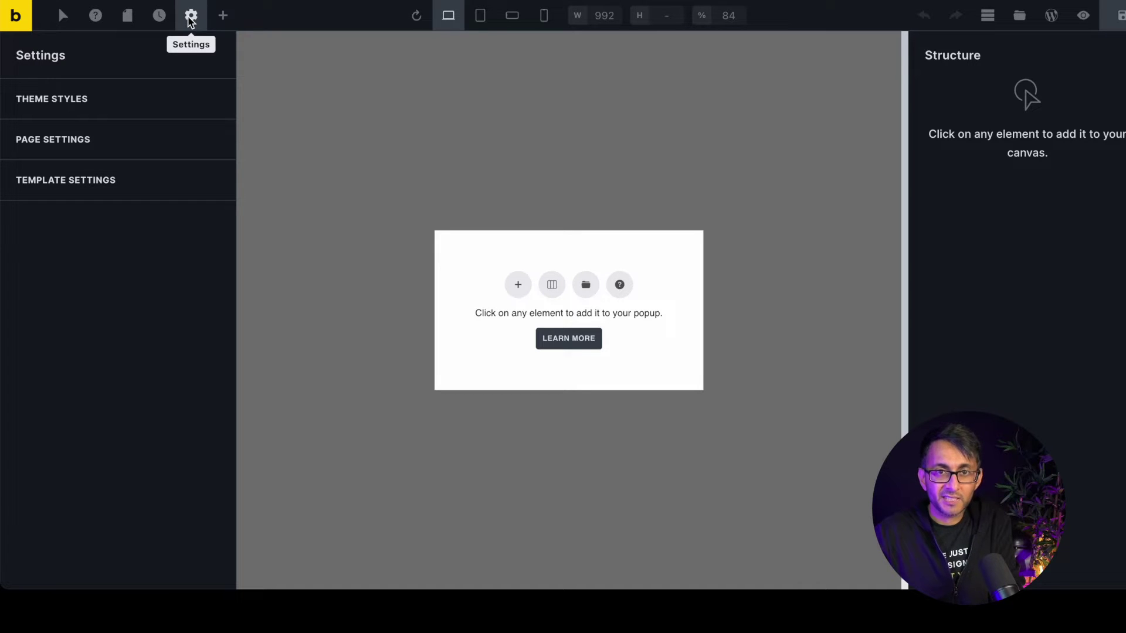
{"action": "left_click", "coordinate": [94, 180]}
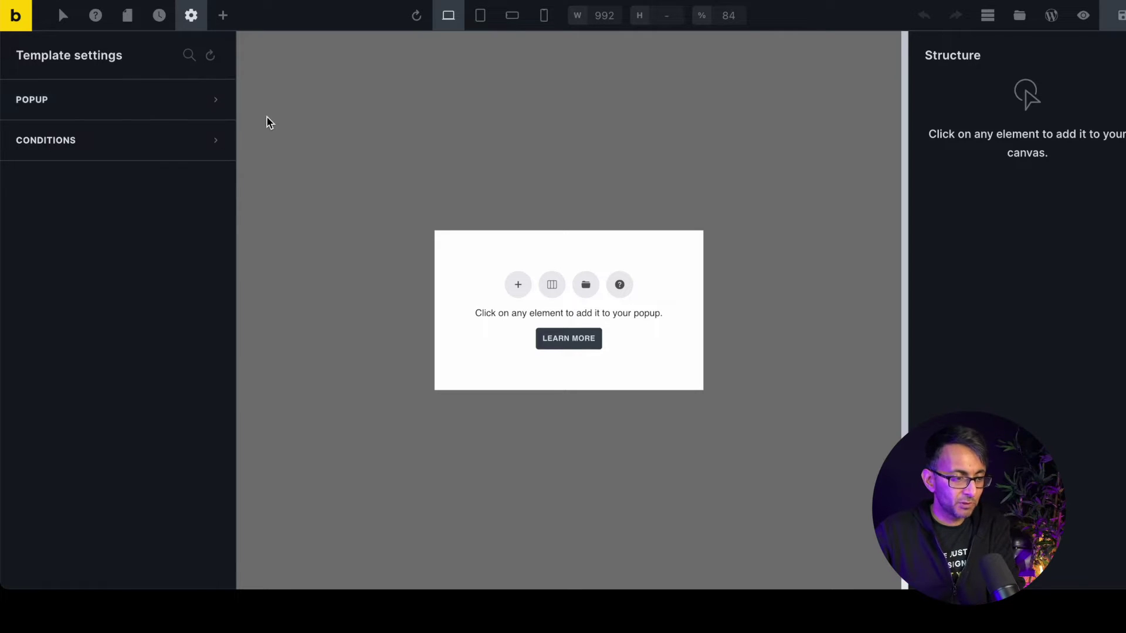
{"action": "key", "text": "ctrl+shift+a"}
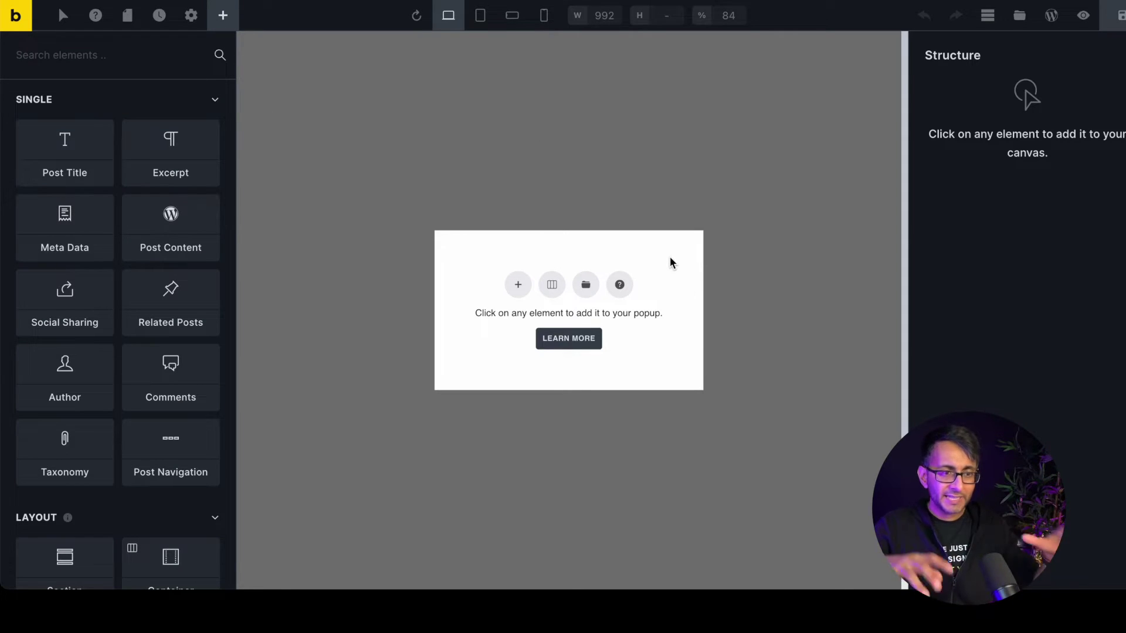
{"action": "mouse_move", "coordinate": [59, 332]}
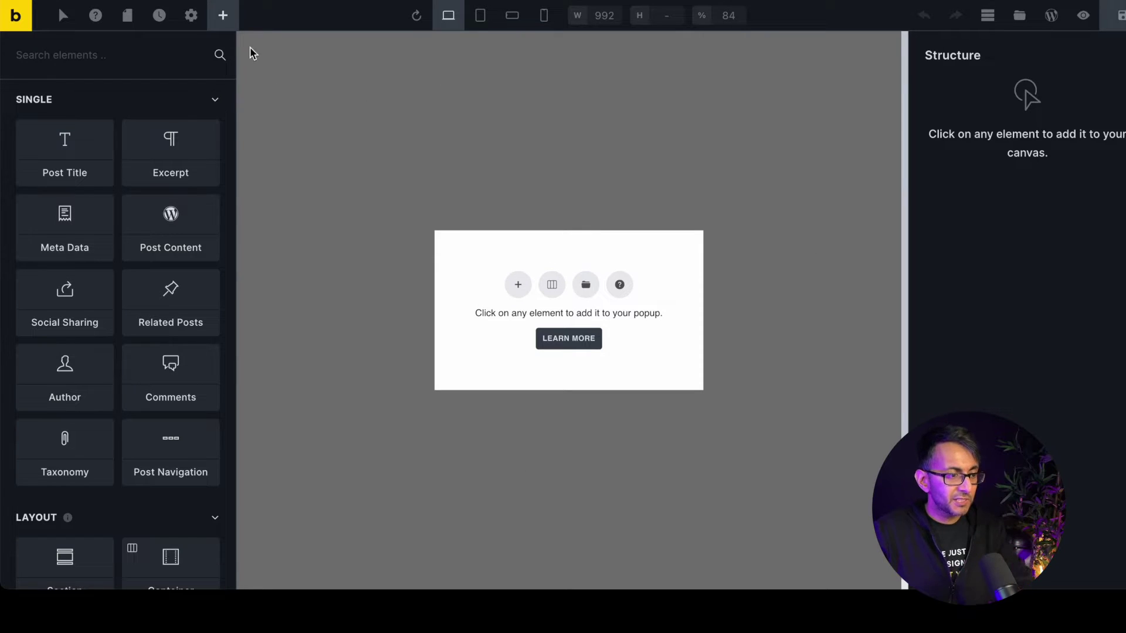
Open the Popup options in the template settings
{"action": "left_click", "coordinate": [192, 15]}
{"action": "left_click", "coordinate": [147, 184]}
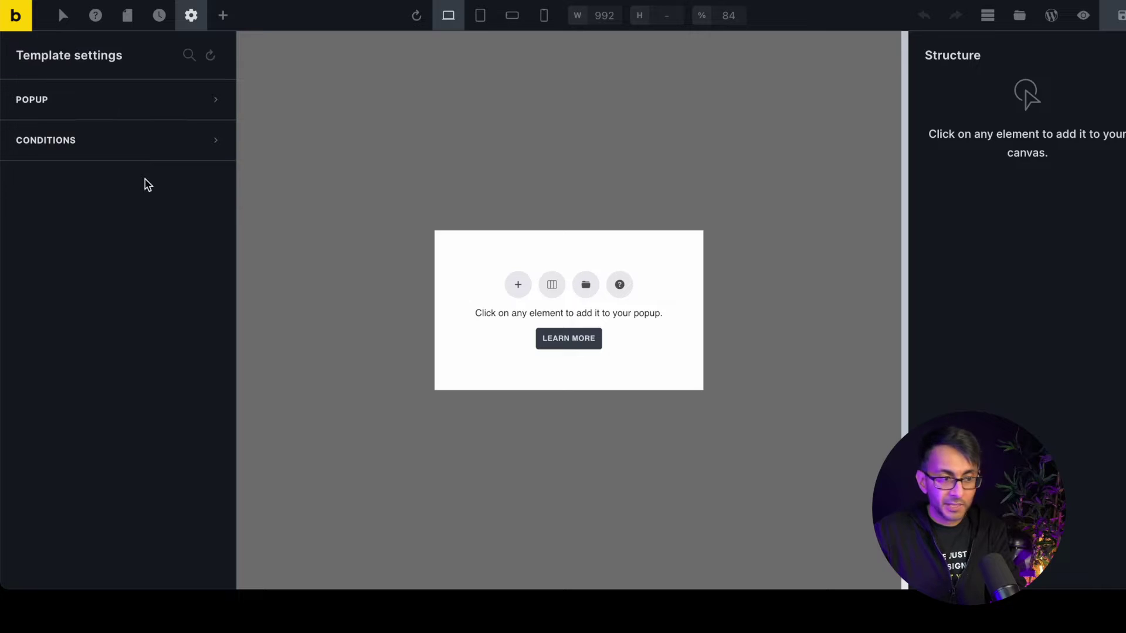
{"action": "left_click", "coordinate": [141, 106]}
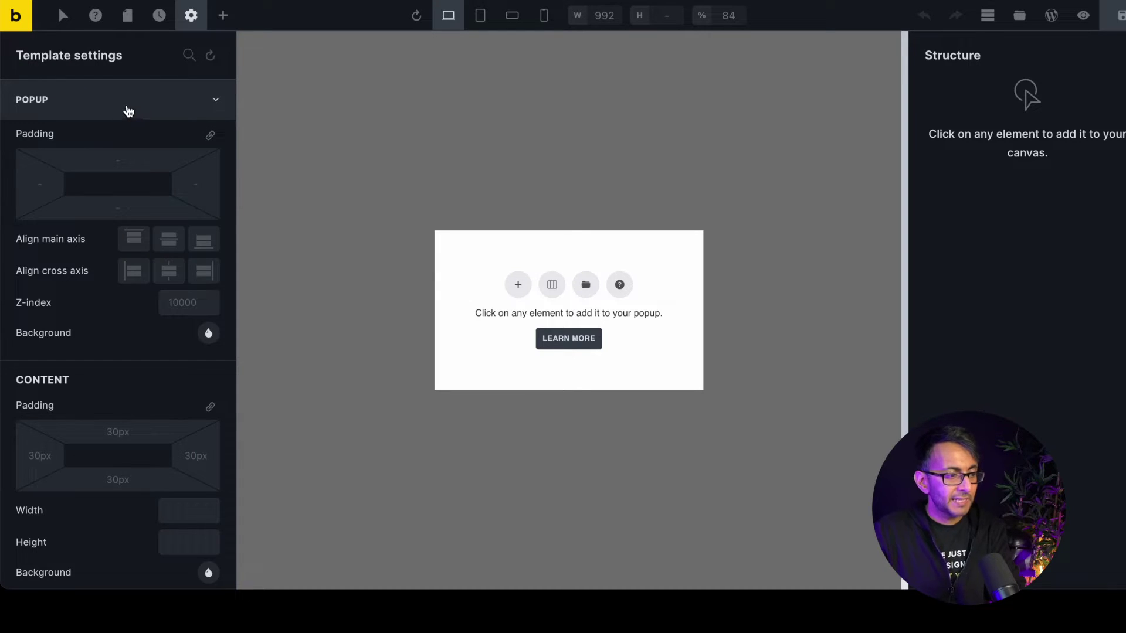
{"action": "key", "text": "XF86MonBrightnessDown"}
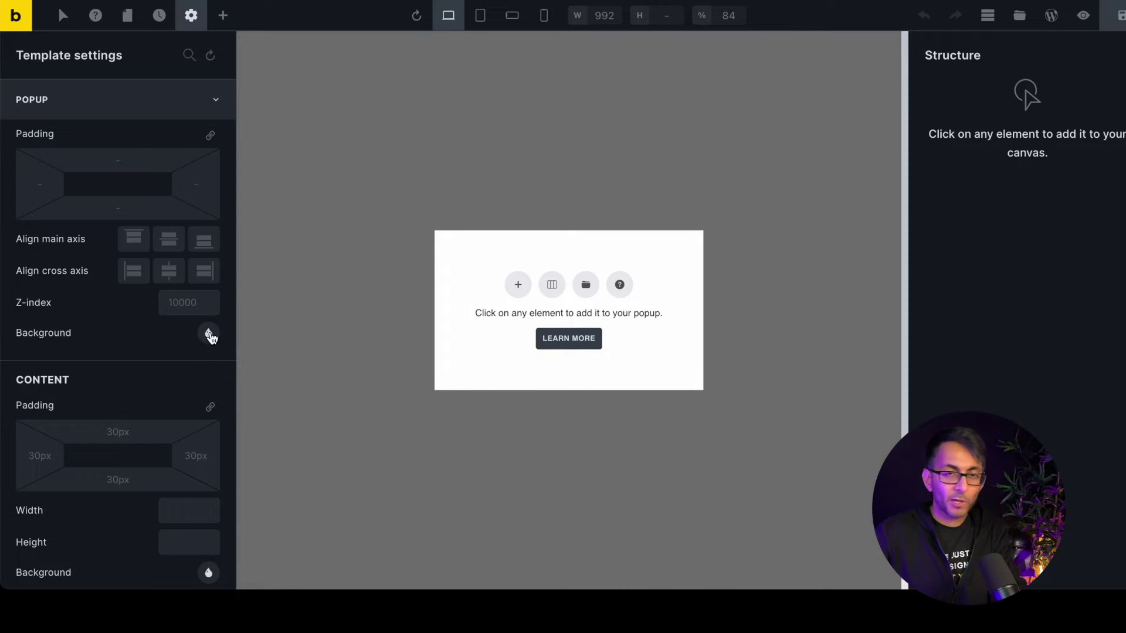
Try a semi-transparent black (#000000) background color for the area around the popup
{"action": "left_click", "coordinate": [209, 334]}
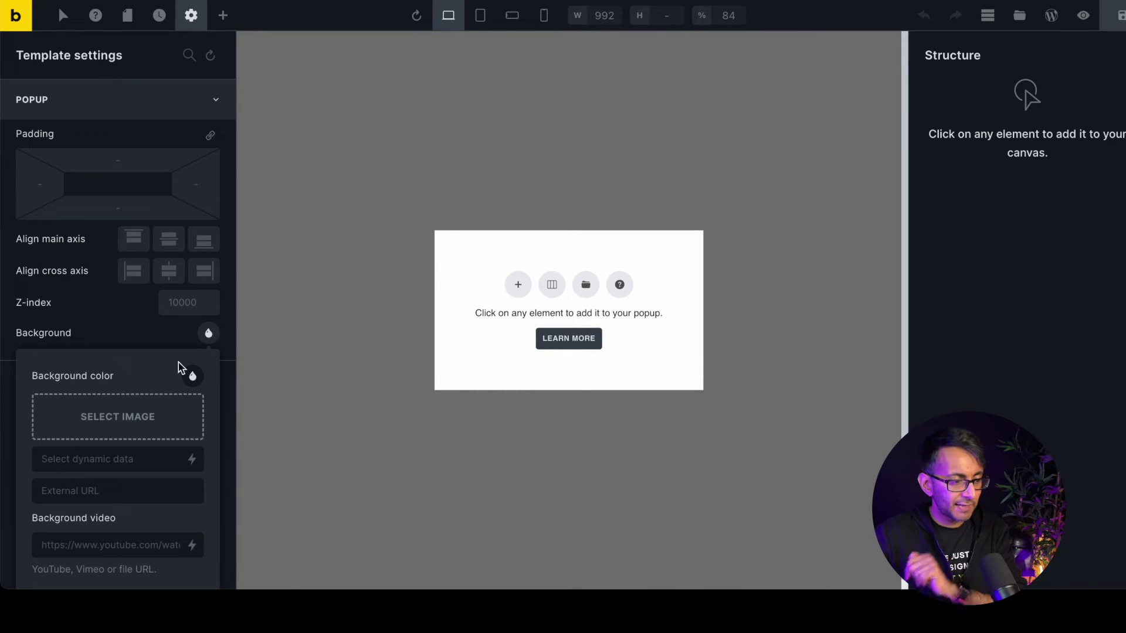
{"action": "left_click", "coordinate": [193, 379]}
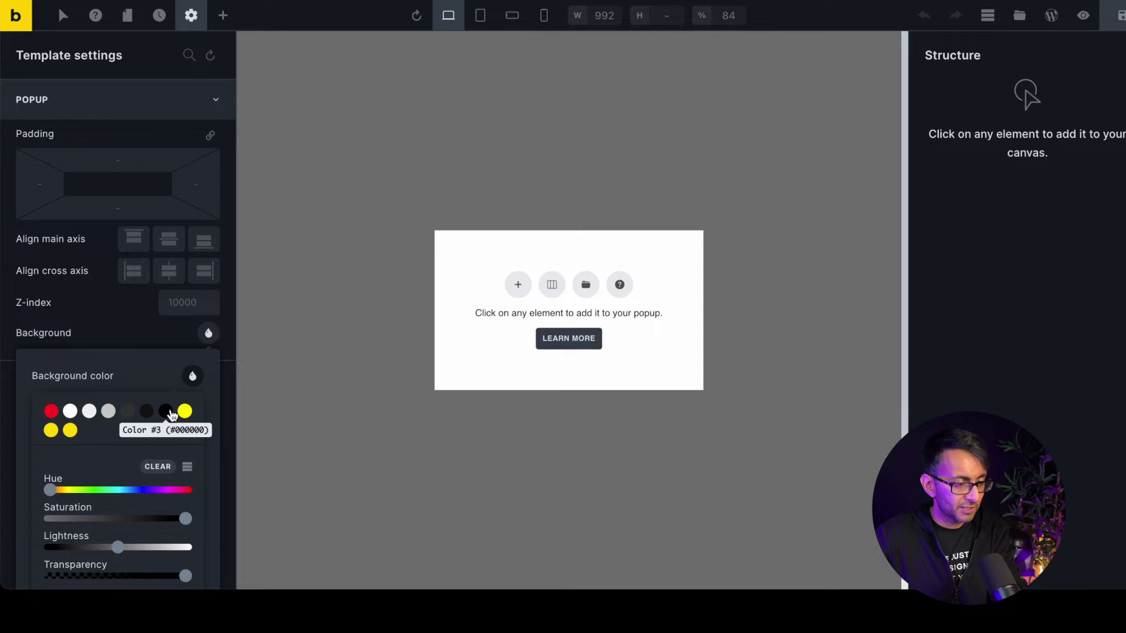
{"action": "left_click", "coordinate": [166, 412]}
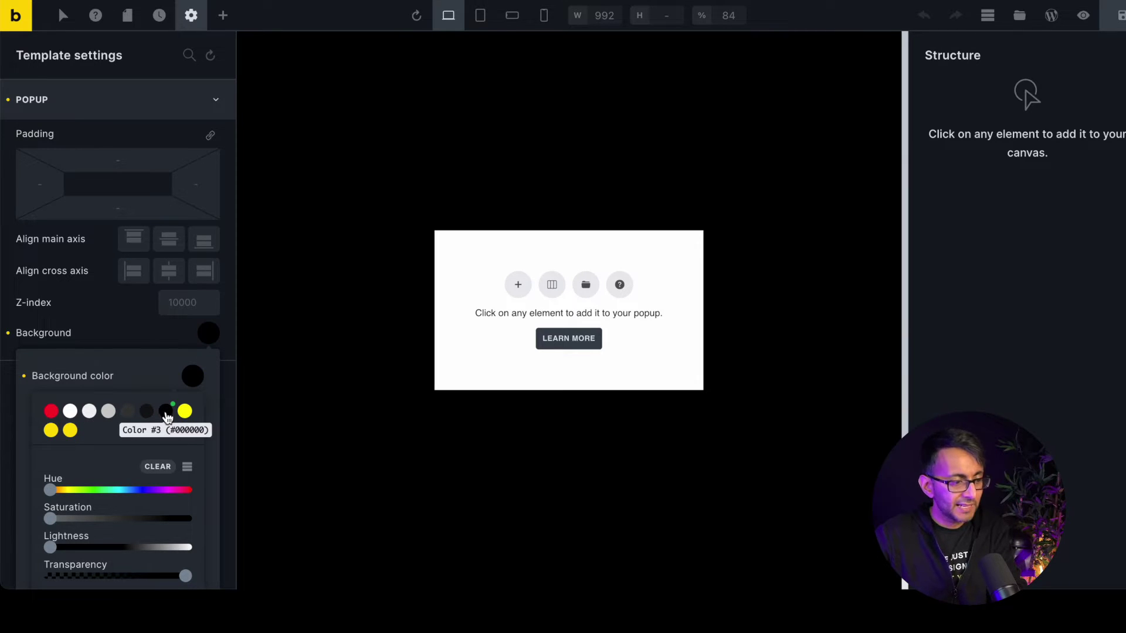
{"action": "left_click_drag", "start_coordinate": [191, 580], "coordinate": [144, 577]}
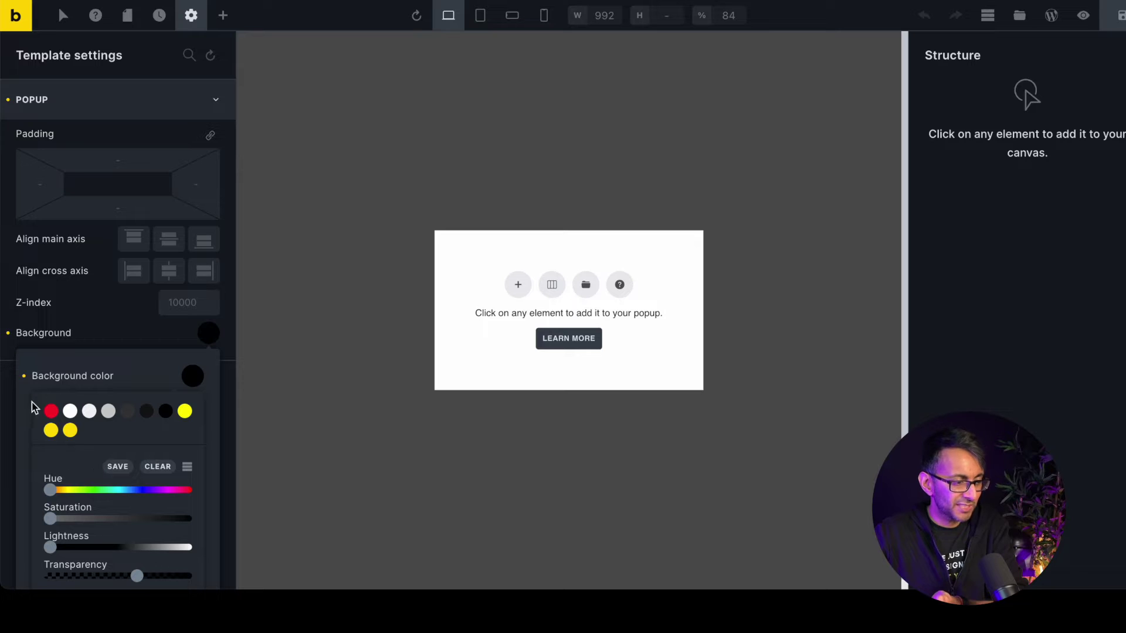
{"action": "left_click", "coordinate": [27, 379]}
{"action": "left_click", "coordinate": [123, 330]}
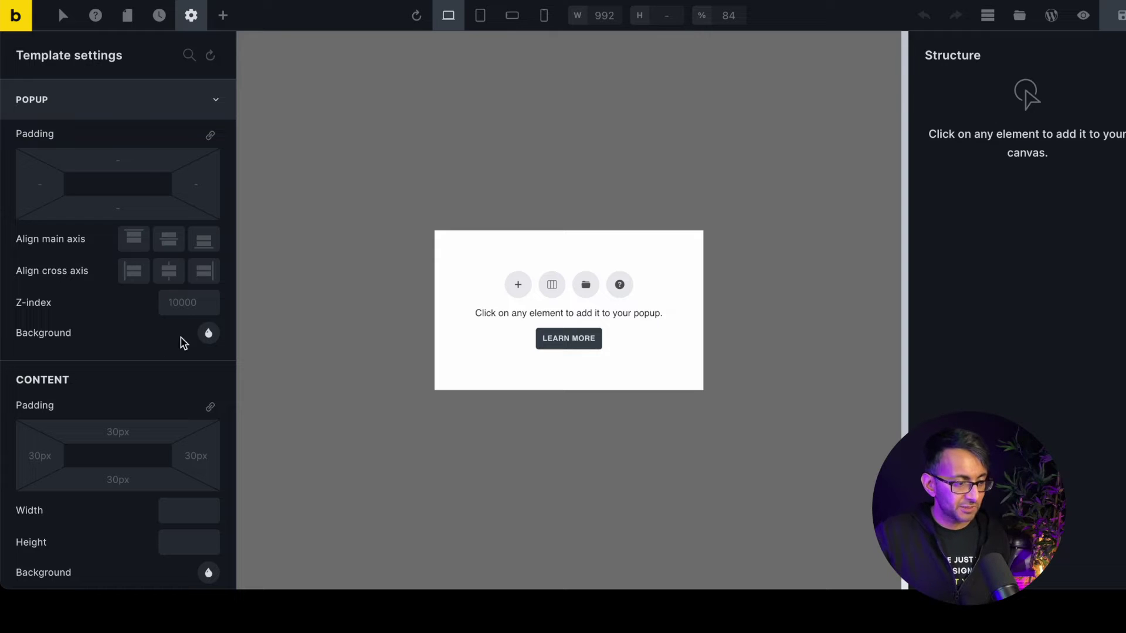
Try to choose a background image for the area around the popup
{"action": "left_click", "coordinate": [208, 334]}
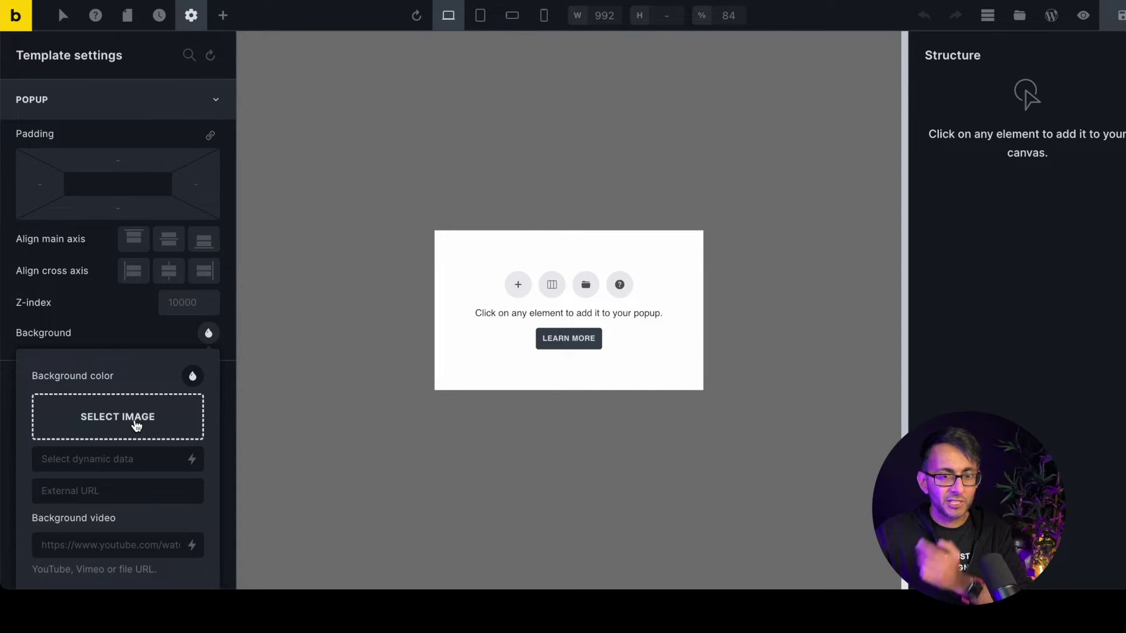
{"action": "left_click", "coordinate": [135, 424]}
{"action": "left_click", "coordinate": [88, 226]}
{"action": "left_click", "coordinate": [1085, 542]}
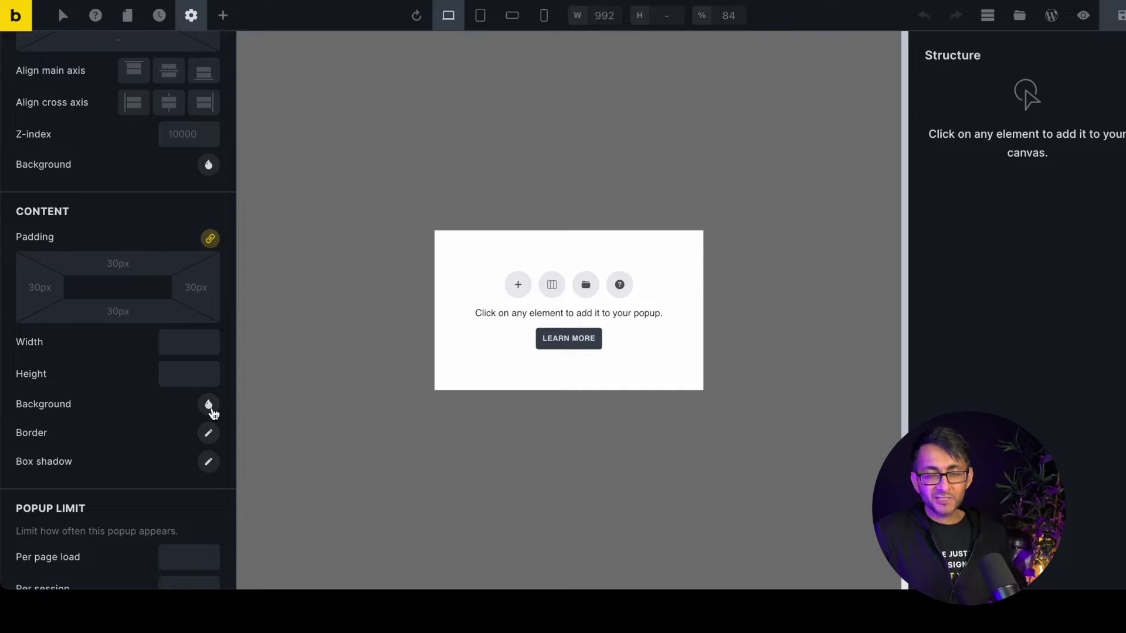
Try a red background color for the popup's content box
{"action": "left_click", "coordinate": [209, 405]}
{"action": "left_click", "coordinate": [193, 447]}
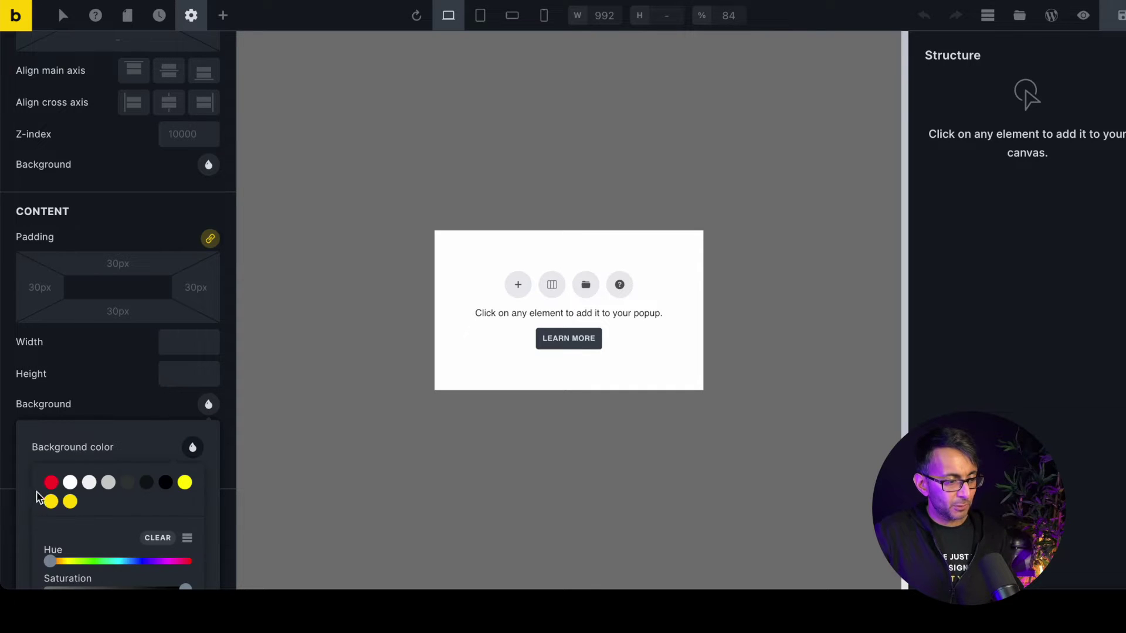
{"action": "left_click", "coordinate": [52, 482]}
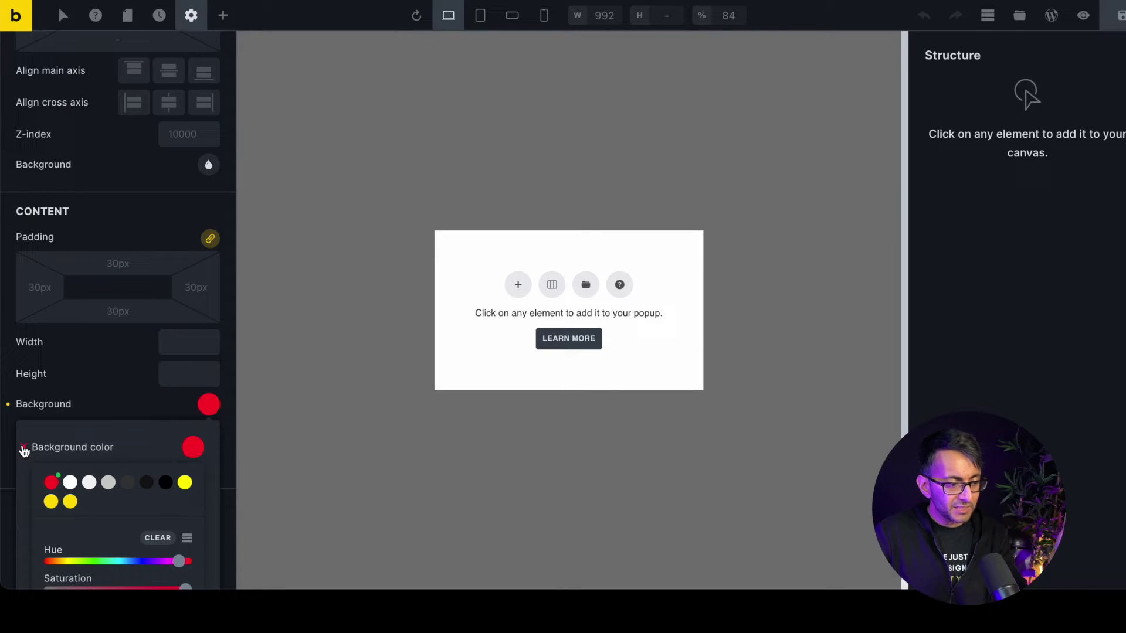
{"action": "left_click", "coordinate": [24, 448]}
{"action": "left_click", "coordinate": [113, 375]}
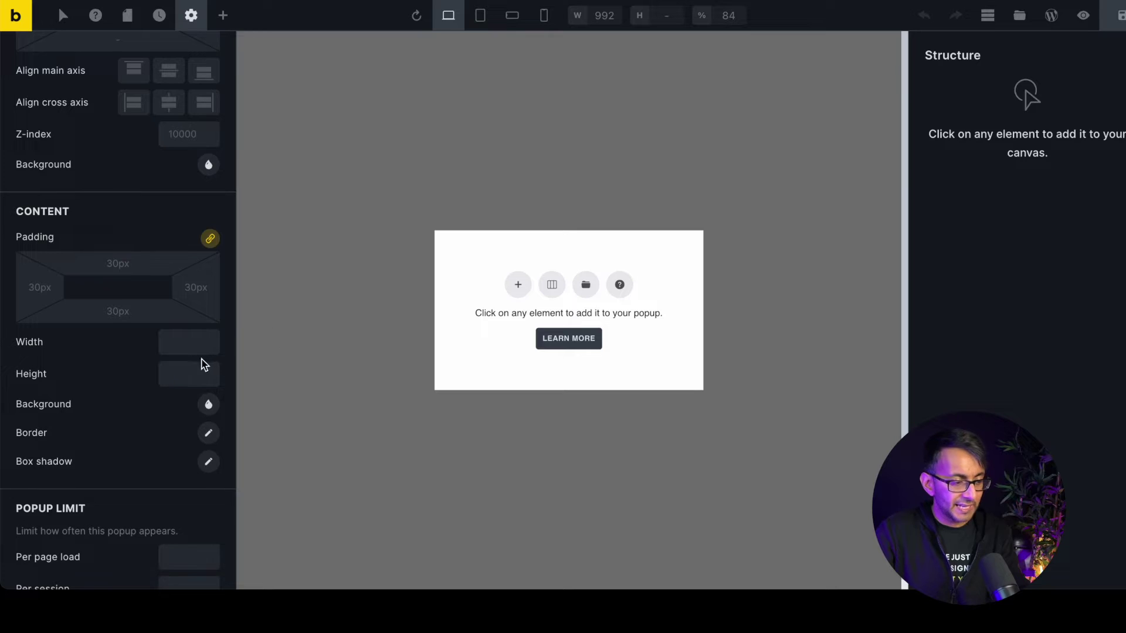
Add a section with a single-column container to the popup from the layout presets
{"action": "scroll", "coordinate": [199, 365], "scroll_direction": "down", "scroll_amount": 4}
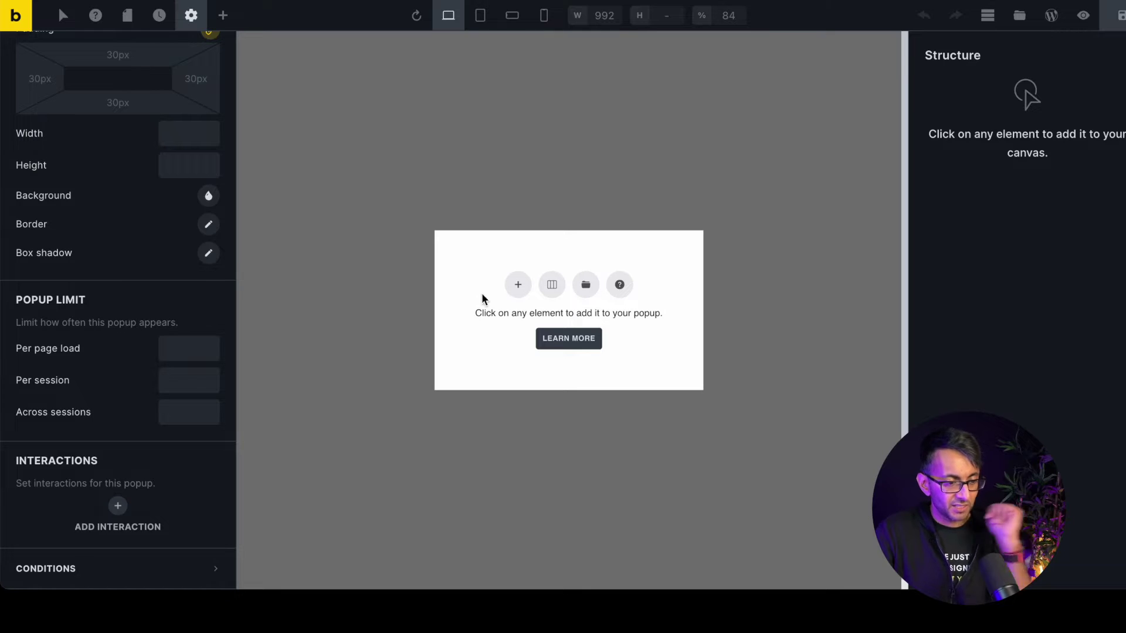
{"action": "left_click", "coordinate": [519, 287]}
{"action": "left_click", "coordinate": [517, 287]}
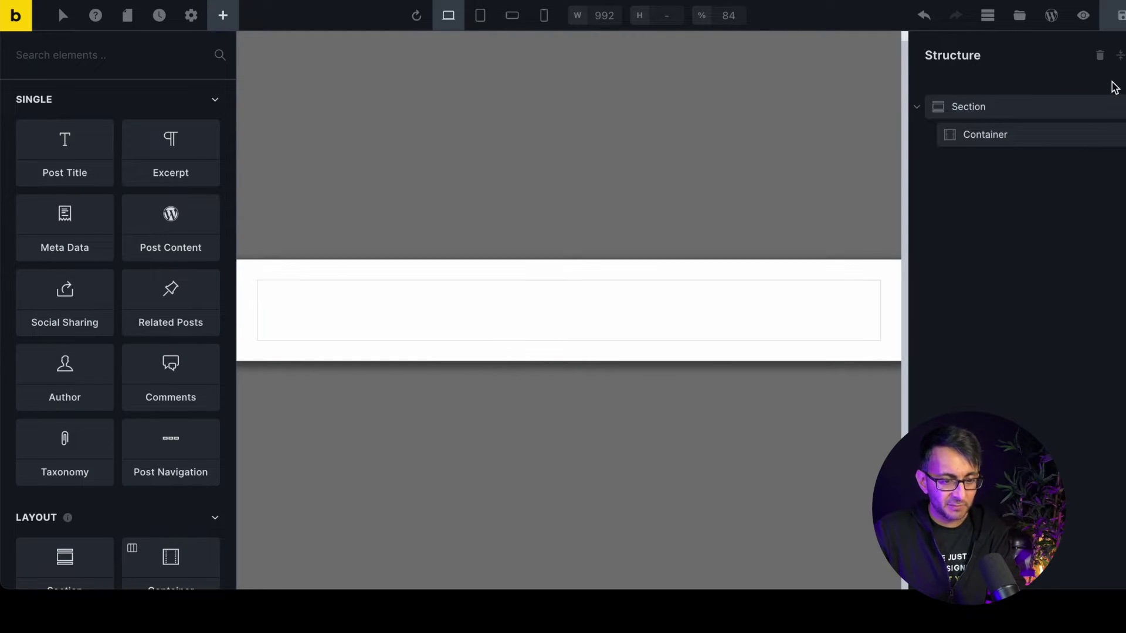
{"action": "left_click", "coordinate": [546, 293]}
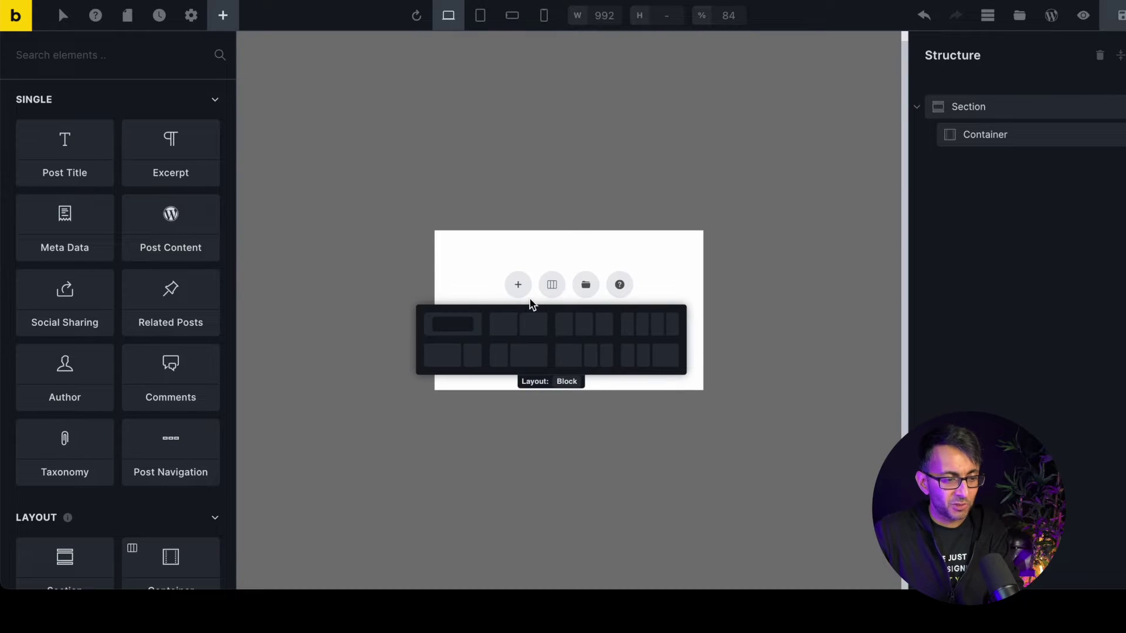
{"action": "left_click", "coordinate": [456, 331]}
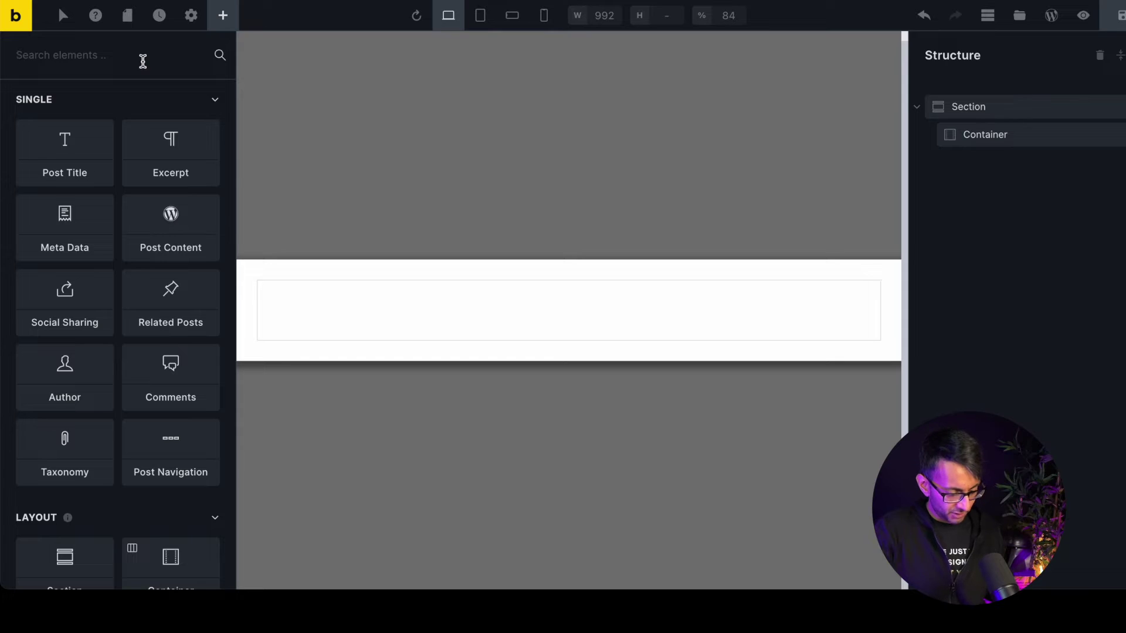
Add a Heading element and a Basic Text element below it inside the popup's container
{"action": "type", "text": "hea"}
{"action": "left_click_drag", "start_coordinate": [88, 120], "coordinate": [988, 141]}
{"action": "double_click", "coordinate": [23, 54]}
{"action": "key", "text": "BackSpace"}
{"action": "type", "text": "text"}
{"action": "left_click_drag", "start_coordinate": [65, 117], "coordinate": [1055, 192]}
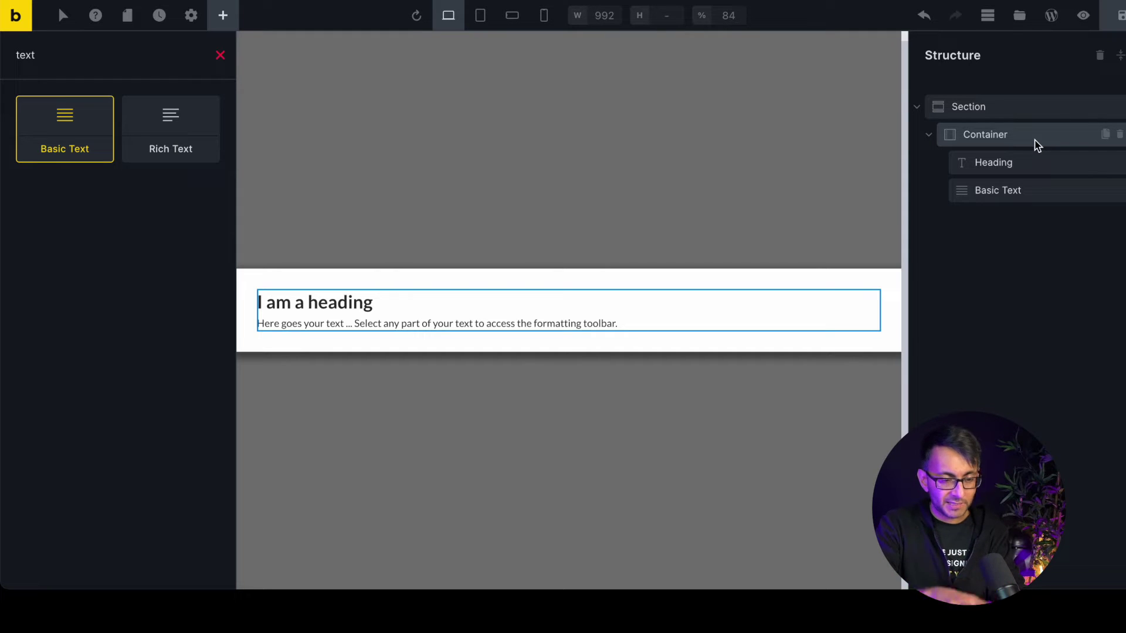
Set the width of the popup's content box to 500 in the template's popup settings
{"action": "left_click", "coordinate": [190, 26]}
{"action": "left_click", "coordinate": [106, 183]}
{"action": "left_click", "coordinate": [108, 106]}
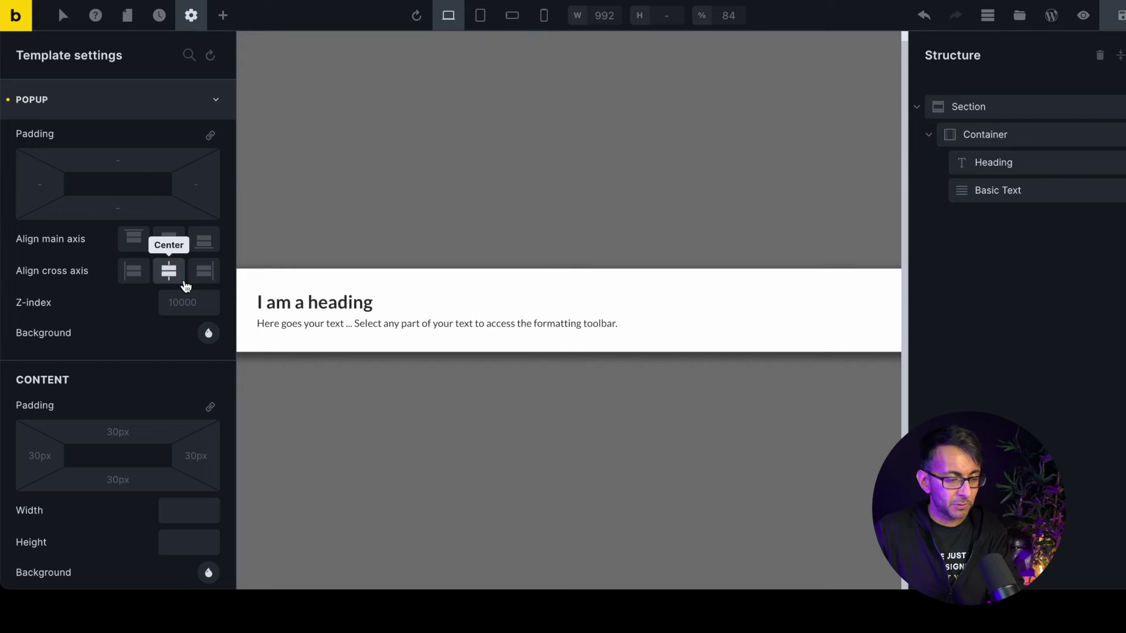
{"action": "scroll", "coordinate": [144, 449], "scroll_direction": "down", "scroll_amount": 1}
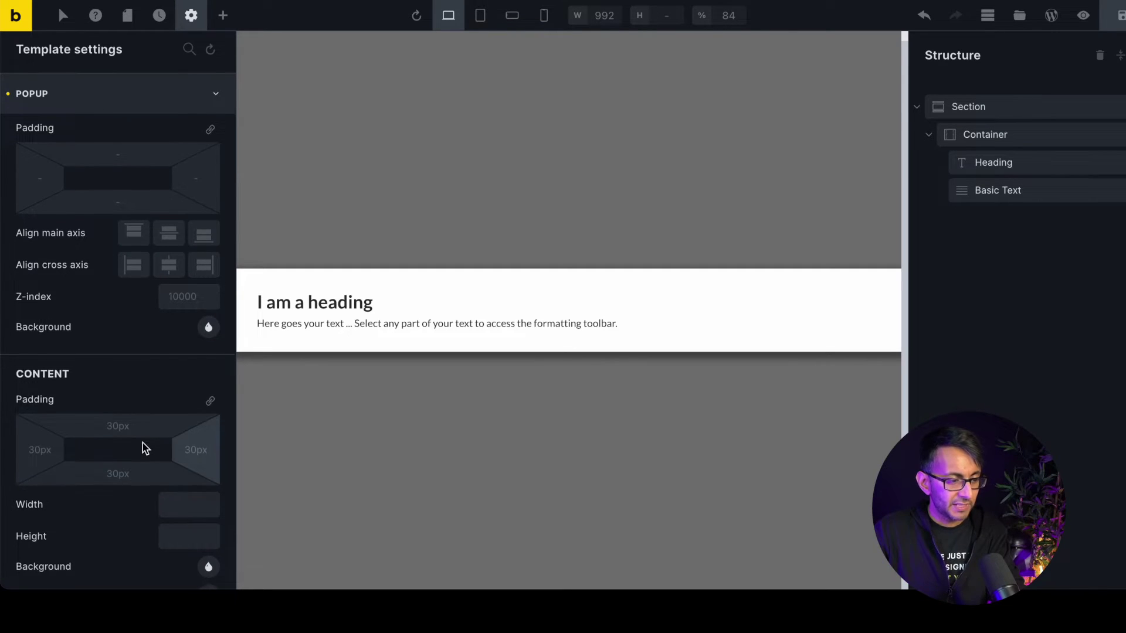
{"action": "scroll", "coordinate": [145, 449], "scroll_direction": "down", "scroll_amount": 1}
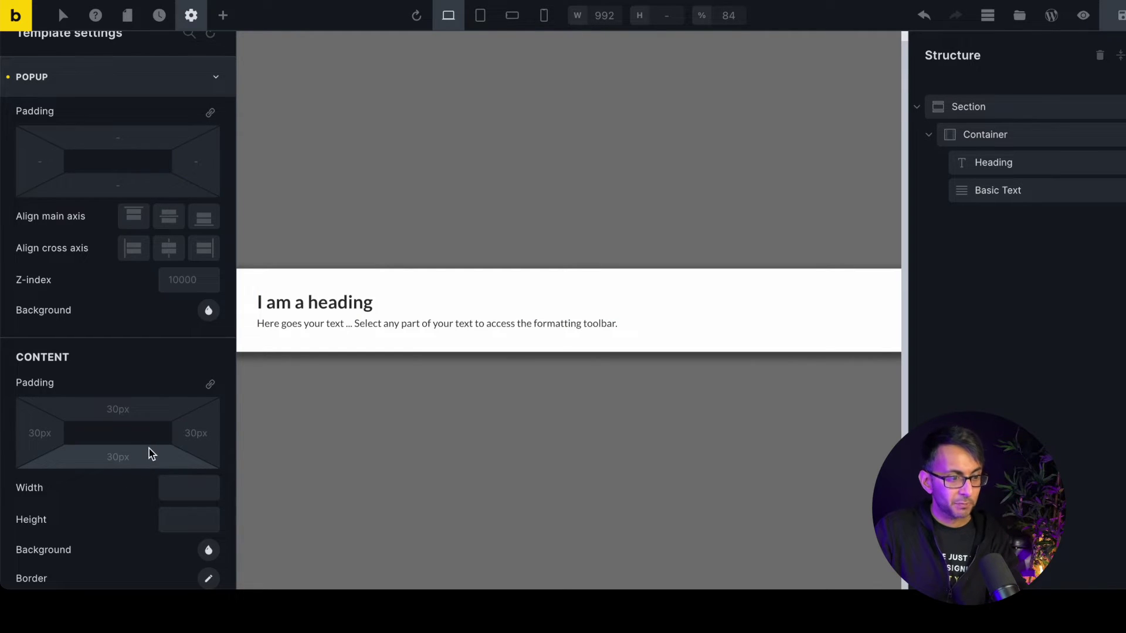
{"action": "scroll", "coordinate": [149, 448], "scroll_direction": "down", "scroll_amount": 1}
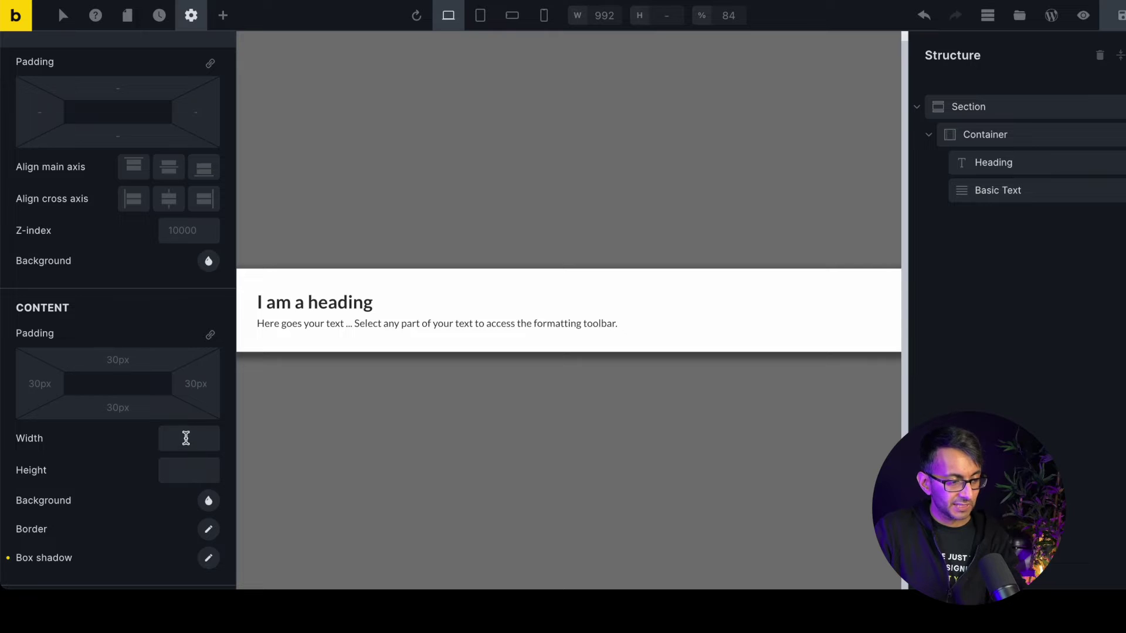
{"action": "left_click", "coordinate": [185, 439]}
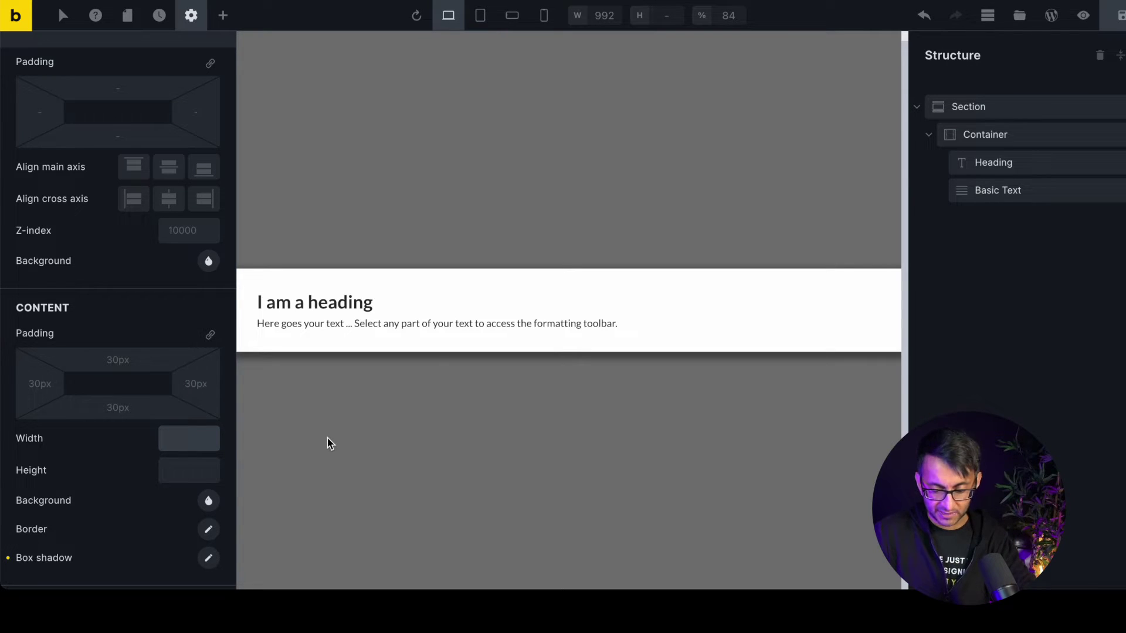
{"action": "type", "text": "5"}
{"action": "key", "text": "BackSpace"}
{"action": "type", "text": "500"}
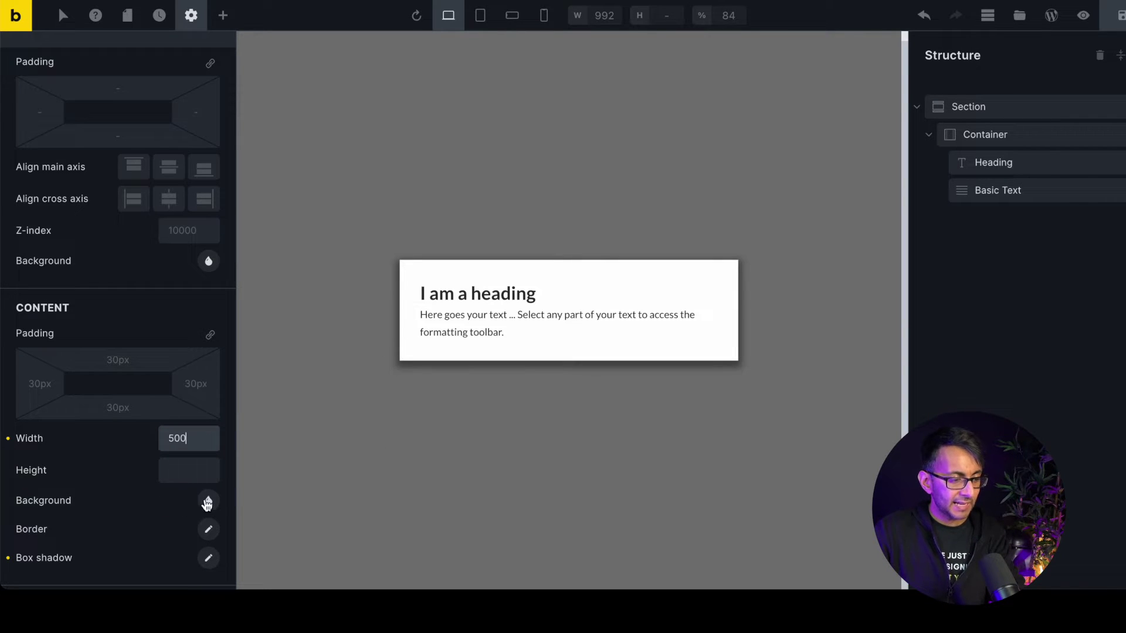
Give the popup's content box a yellow background color from the palette
{"action": "left_click", "coordinate": [208, 503]}
{"action": "scroll", "coordinate": [151, 496], "scroll_direction": "down", "scroll_amount": 2}
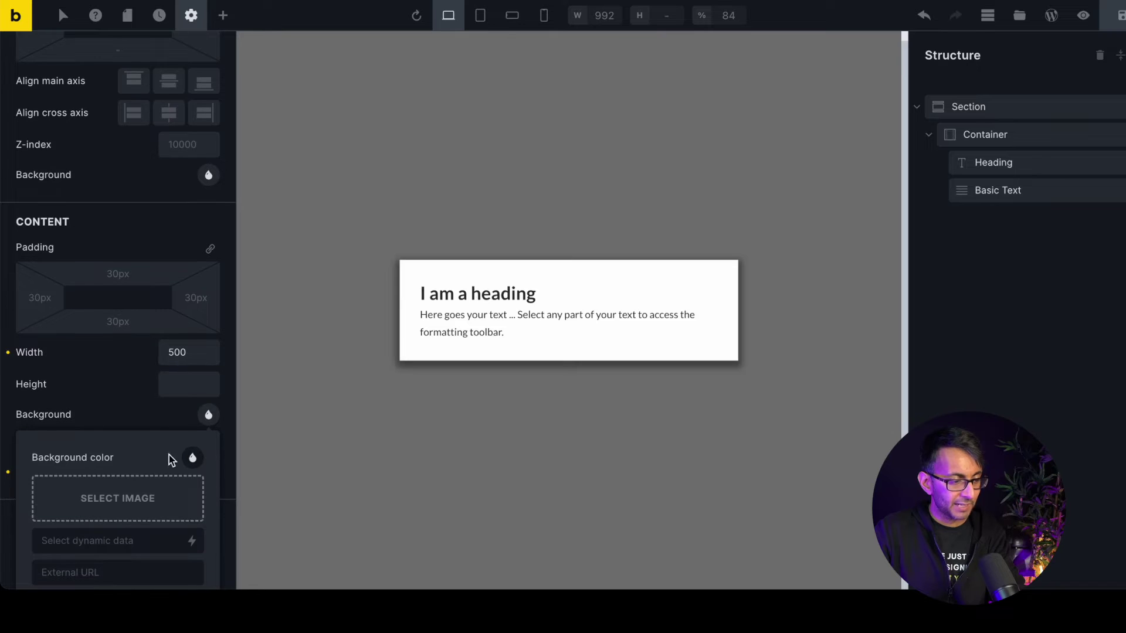
{"action": "left_click", "coordinate": [193, 458]}
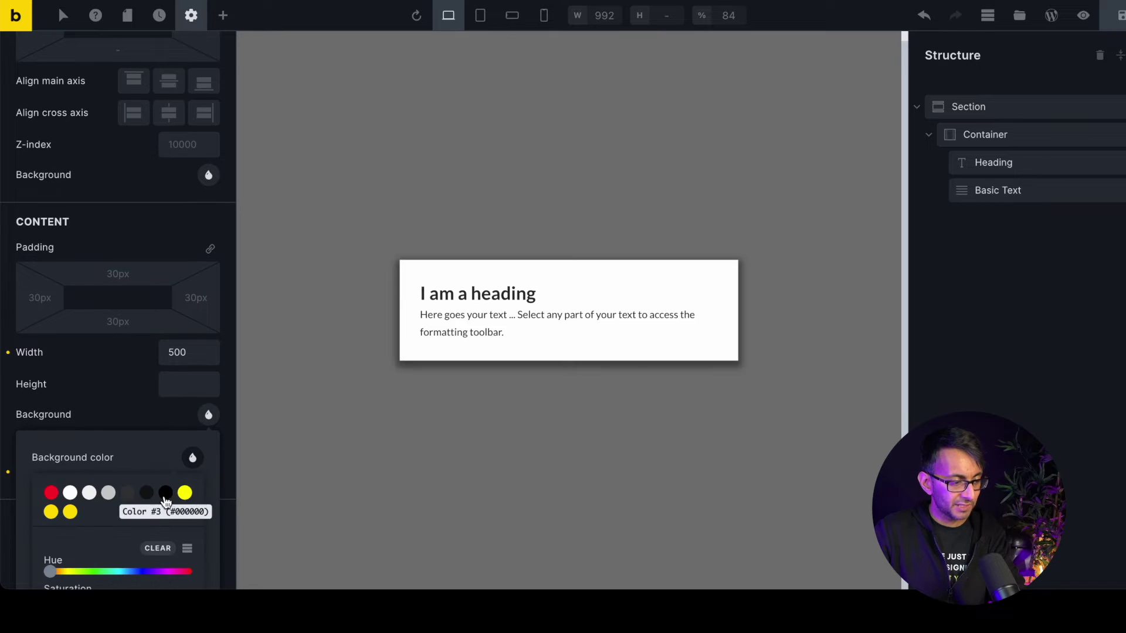
{"action": "left_click", "coordinate": [54, 514]}
{"action": "left_click", "coordinate": [186, 457]}
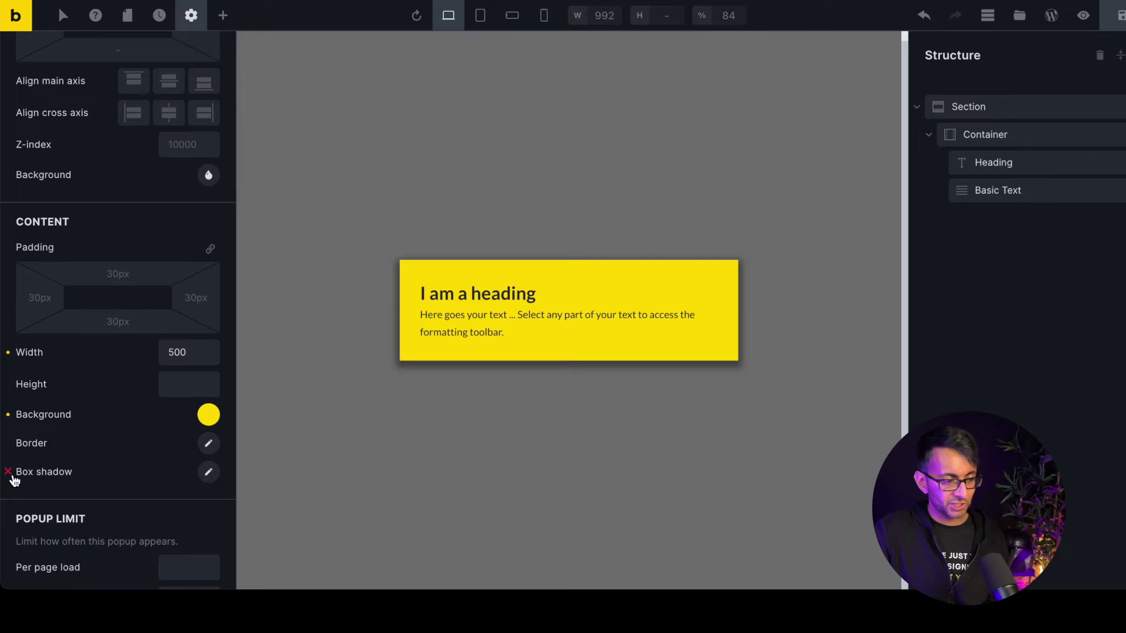
Examine the box shadow settings of the popup's content box, including the shadow color and its transparency
{"action": "left_click", "coordinate": [208, 473]}
{"action": "scroll", "coordinate": [200, 478], "scroll_direction": "down", "scroll_amount": 3}
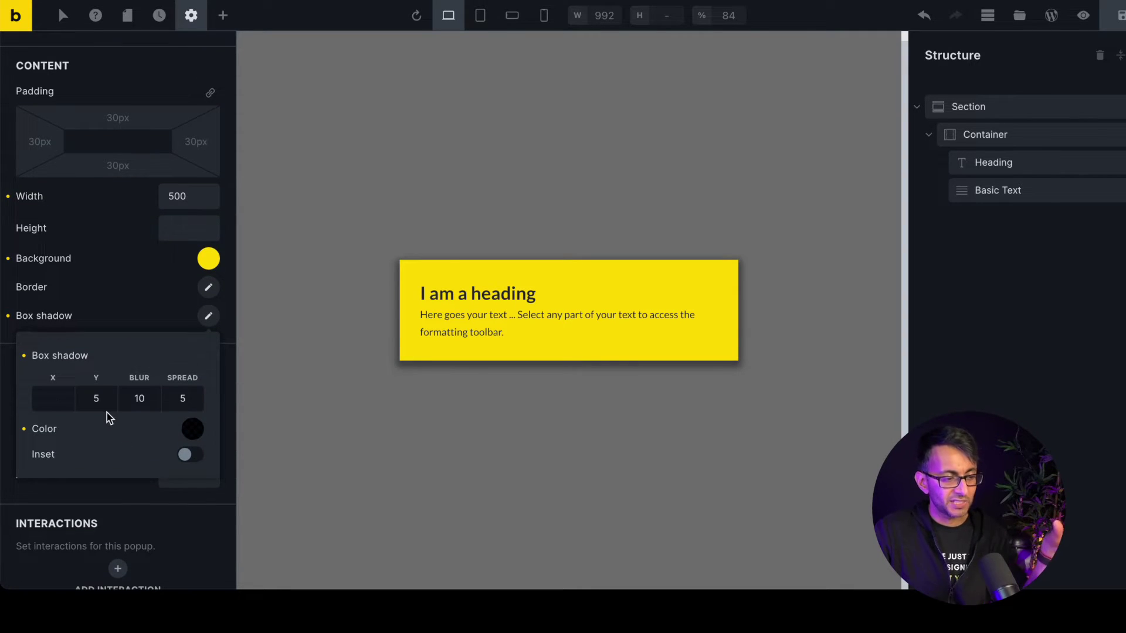
{"action": "left_click", "coordinate": [193, 430]}
{"action": "scroll", "coordinate": [125, 562], "scroll_direction": "down", "scroll_amount": 4}
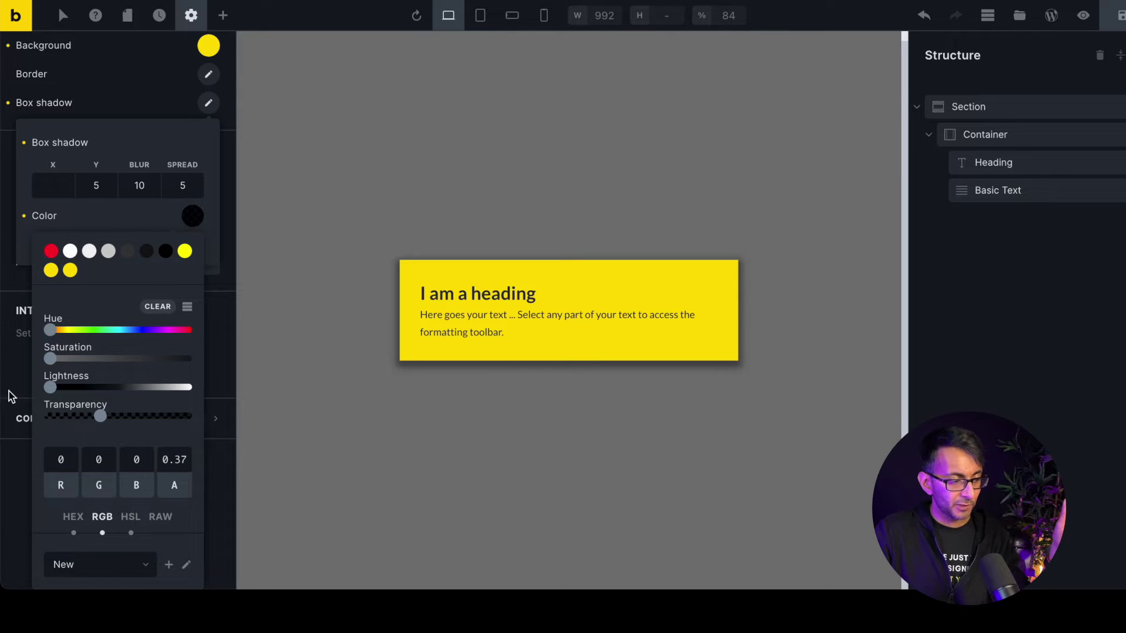
{"action": "left_click", "coordinate": [8, 228]}
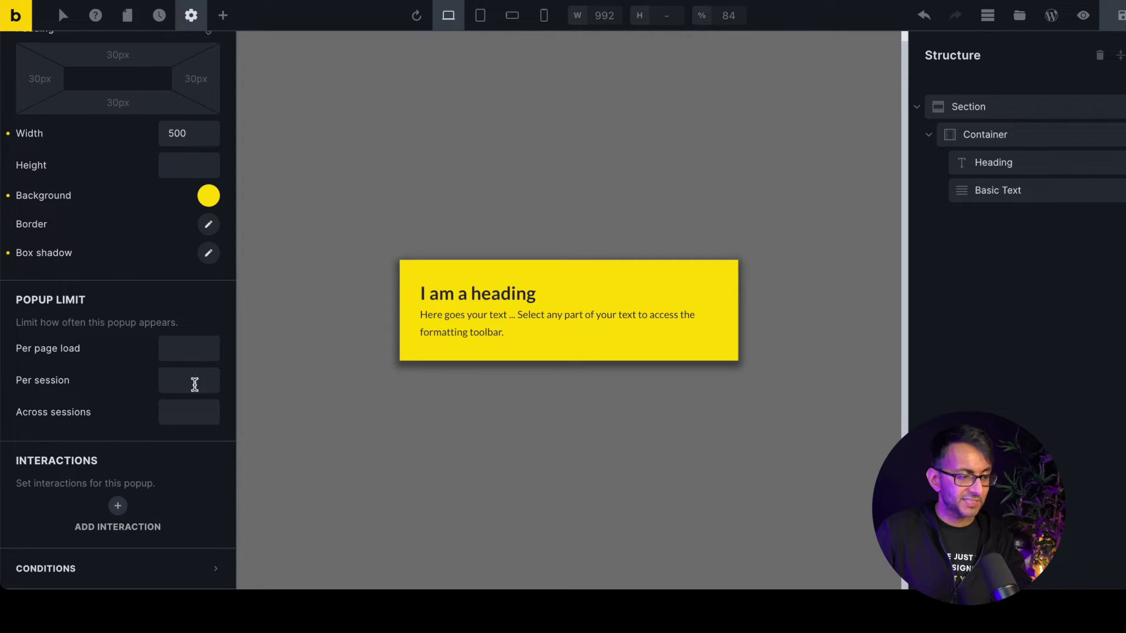
Add an interaction to the popup with Content loaded as its trigger
{"action": "left_click", "coordinate": [118, 508]}
{"action": "scroll", "coordinate": [156, 442], "scroll_direction": "down", "scroll_amount": 5}
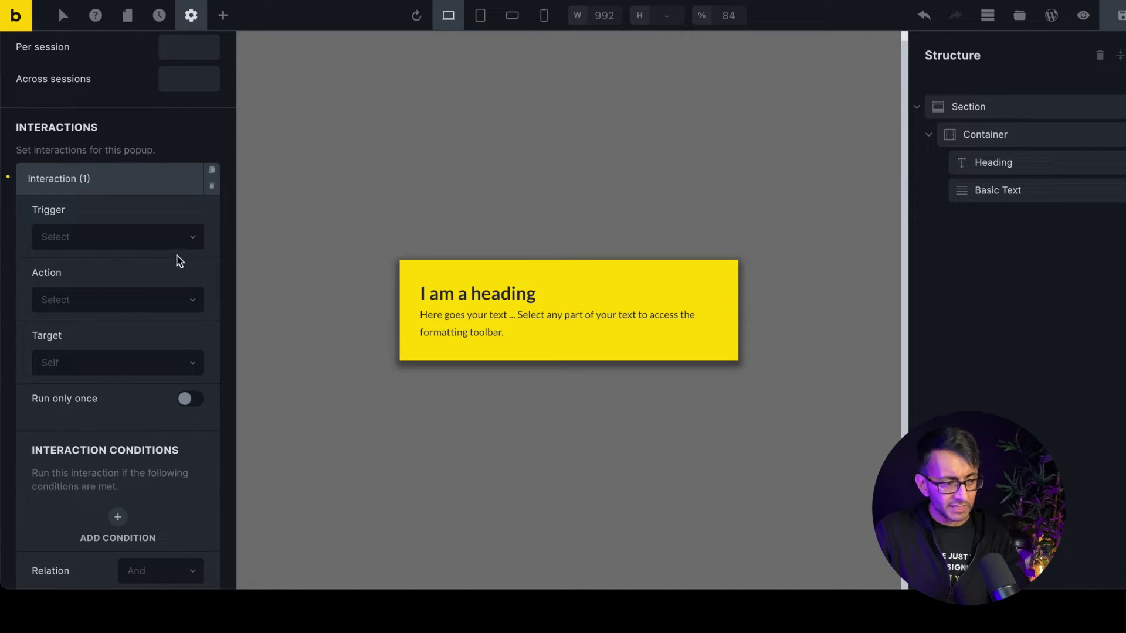
{"action": "left_click", "coordinate": [170, 241]}
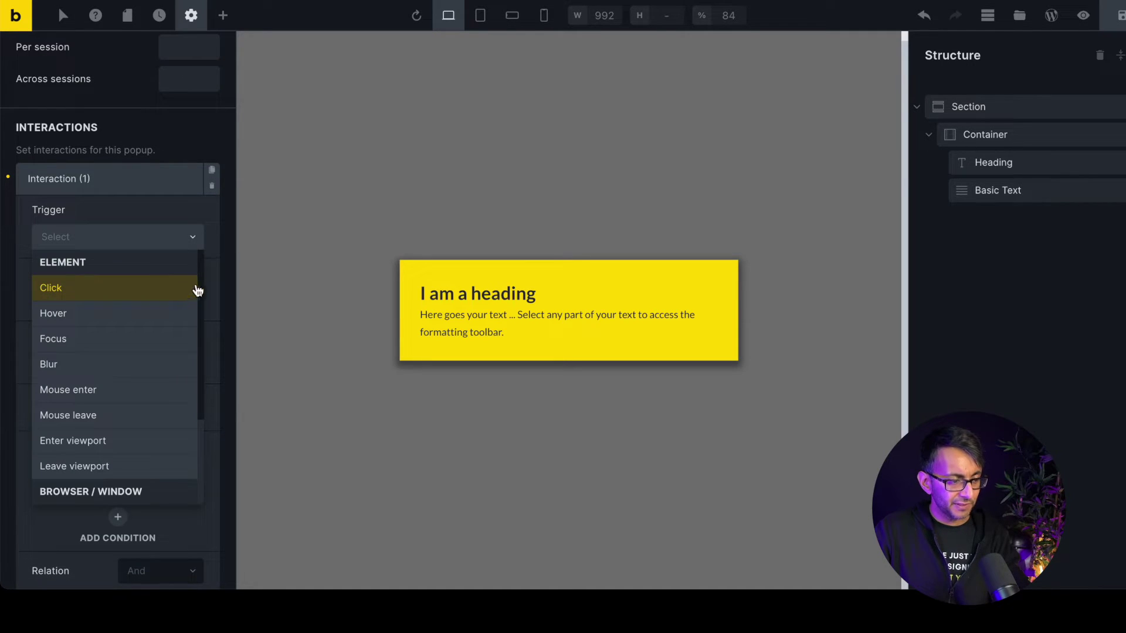
{"action": "left_click_drag", "start_coordinate": [202, 281], "coordinate": [201, 354]}
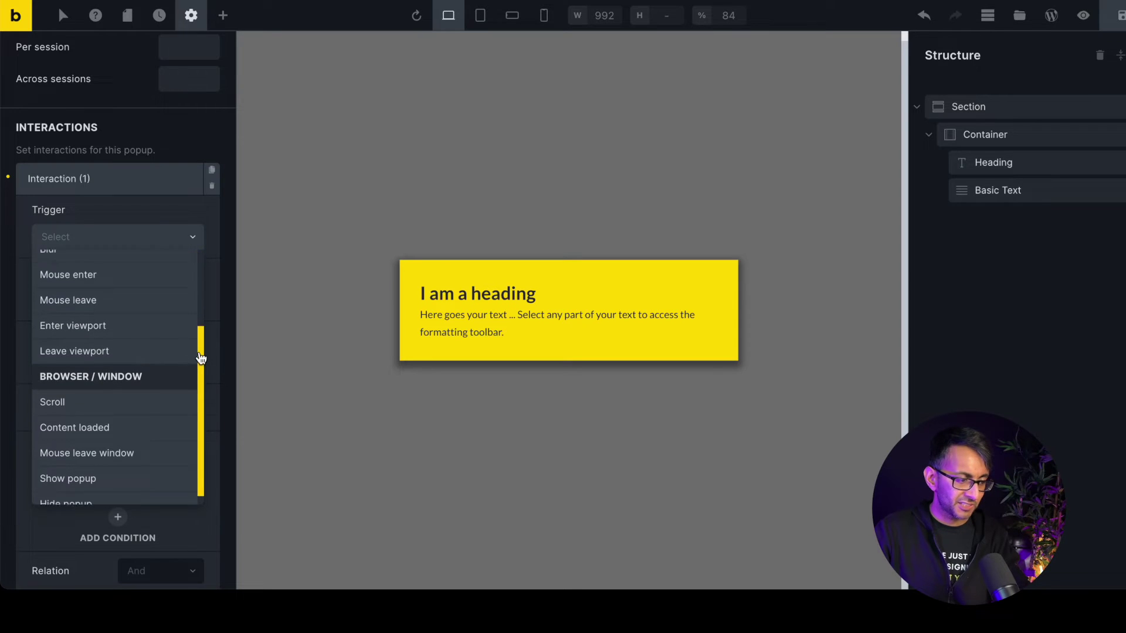
{"action": "left_click", "coordinate": [109, 427]}
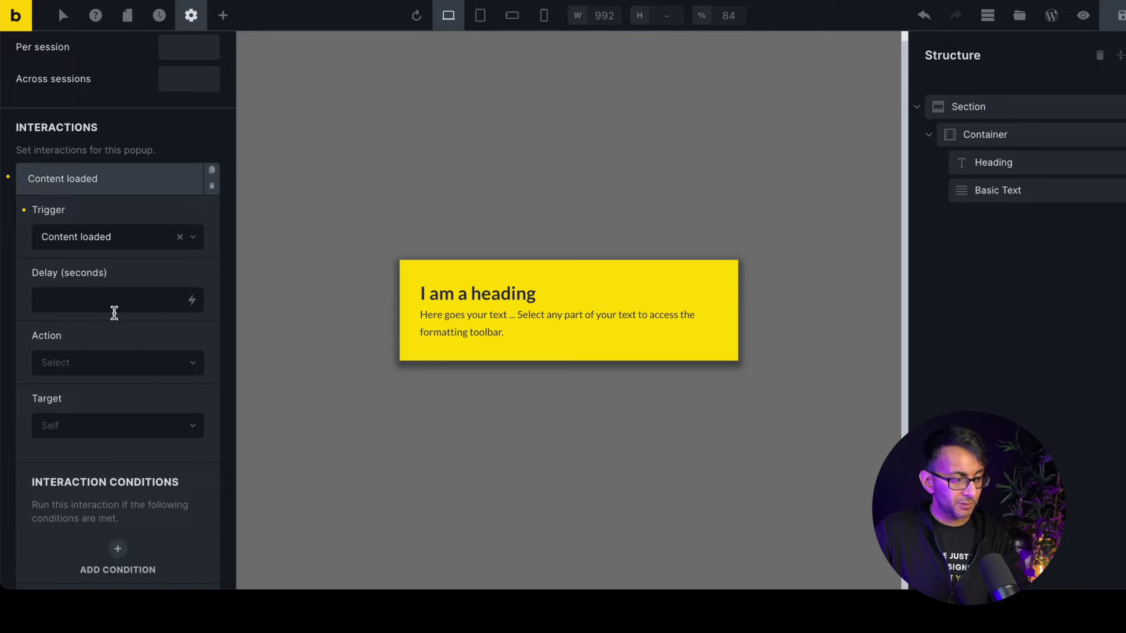
Set the interaction's action to Show element with the NewPopup popup as target, and save the template
{"action": "left_click", "coordinate": [120, 372]}
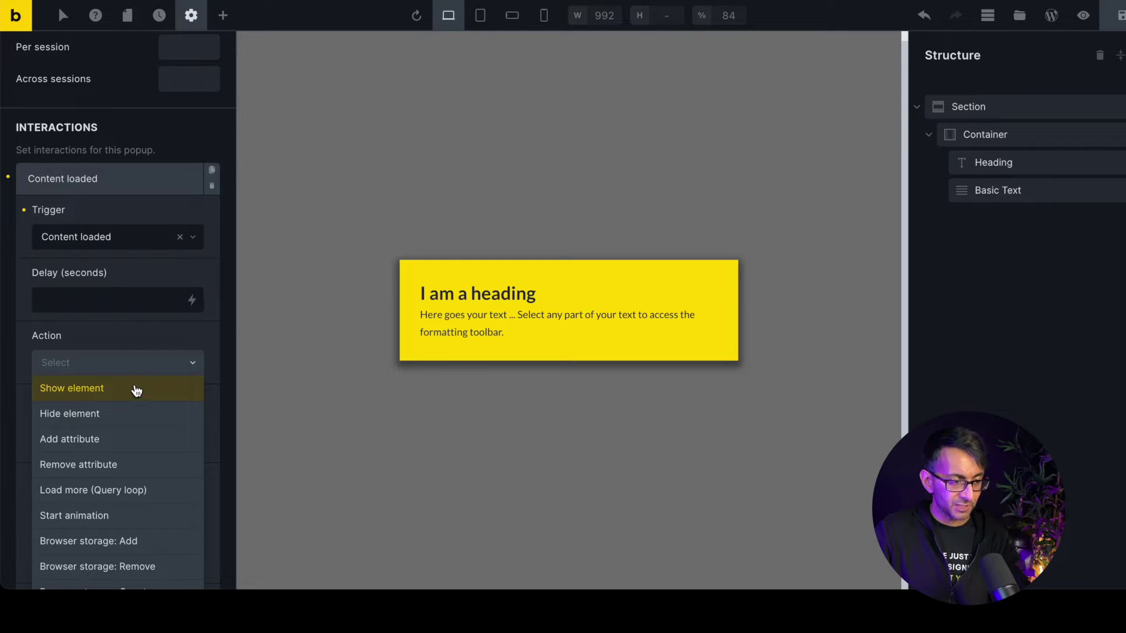
{"action": "left_click", "coordinate": [137, 389]}
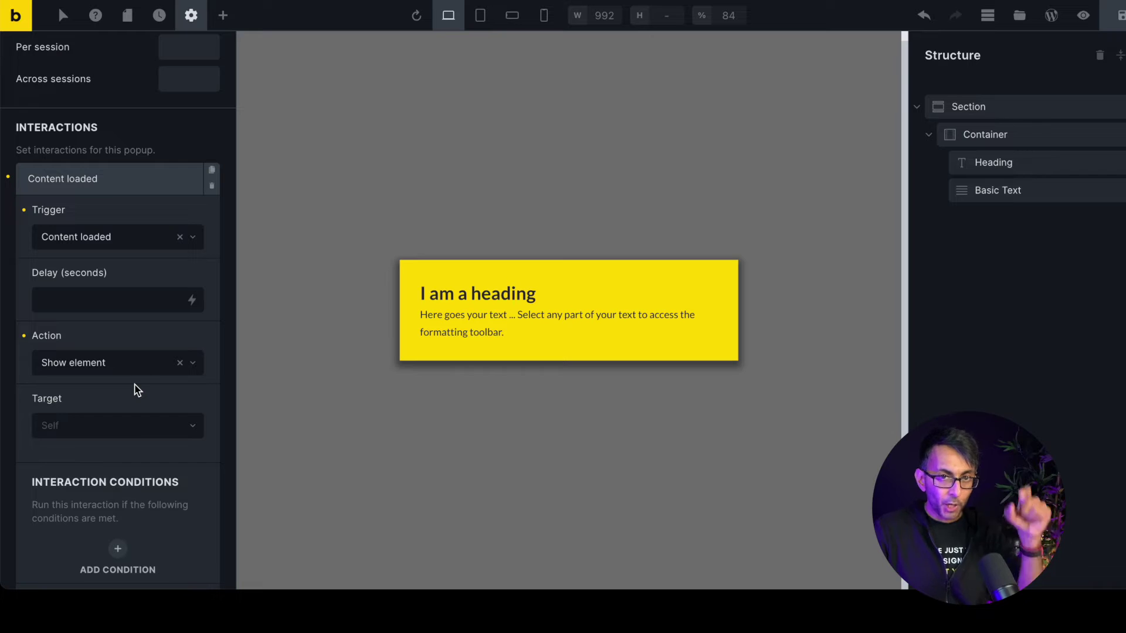
{"action": "left_click", "coordinate": [128, 433]}
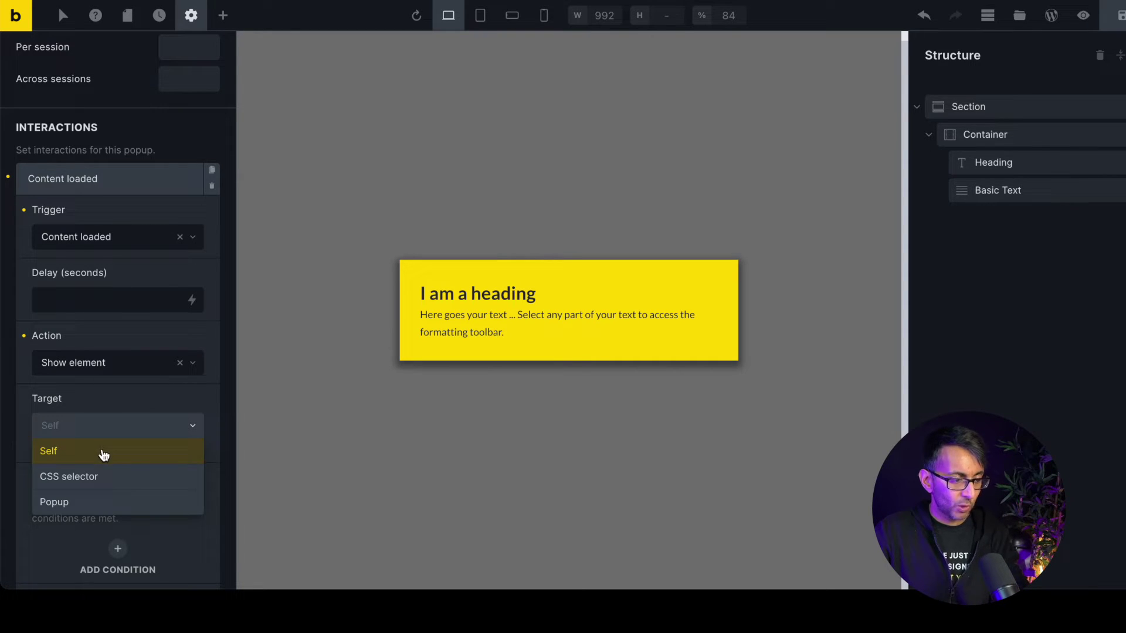
{"action": "left_click", "coordinate": [112, 502]}
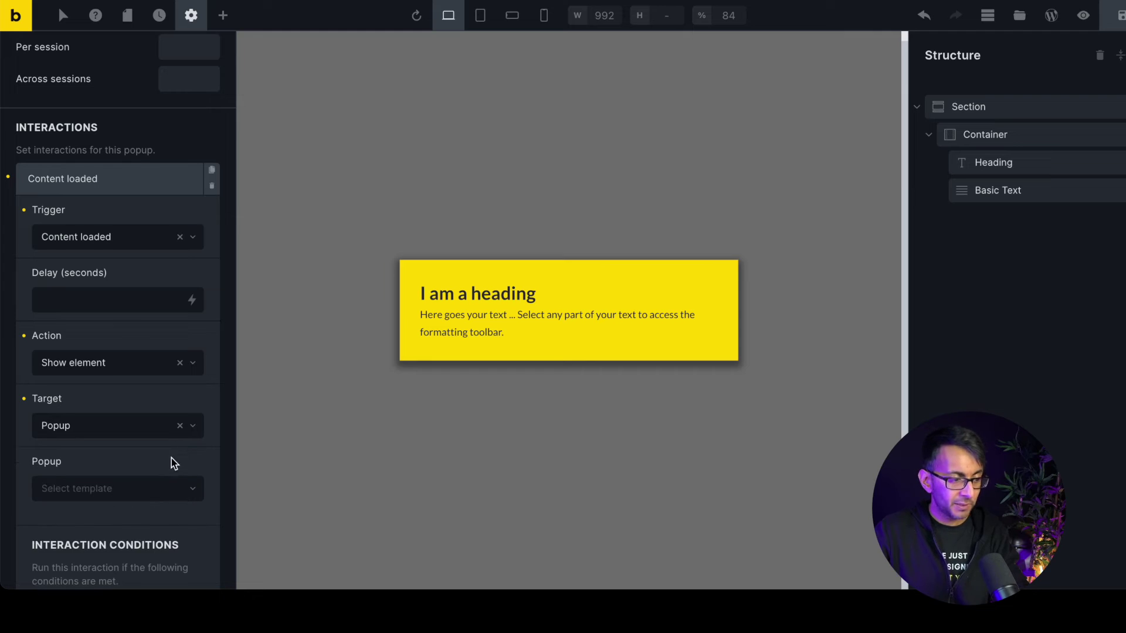
{"action": "scroll", "coordinate": [171, 460], "scroll_direction": "down", "scroll_amount": 2}
{"action": "left_click", "coordinate": [141, 402]}
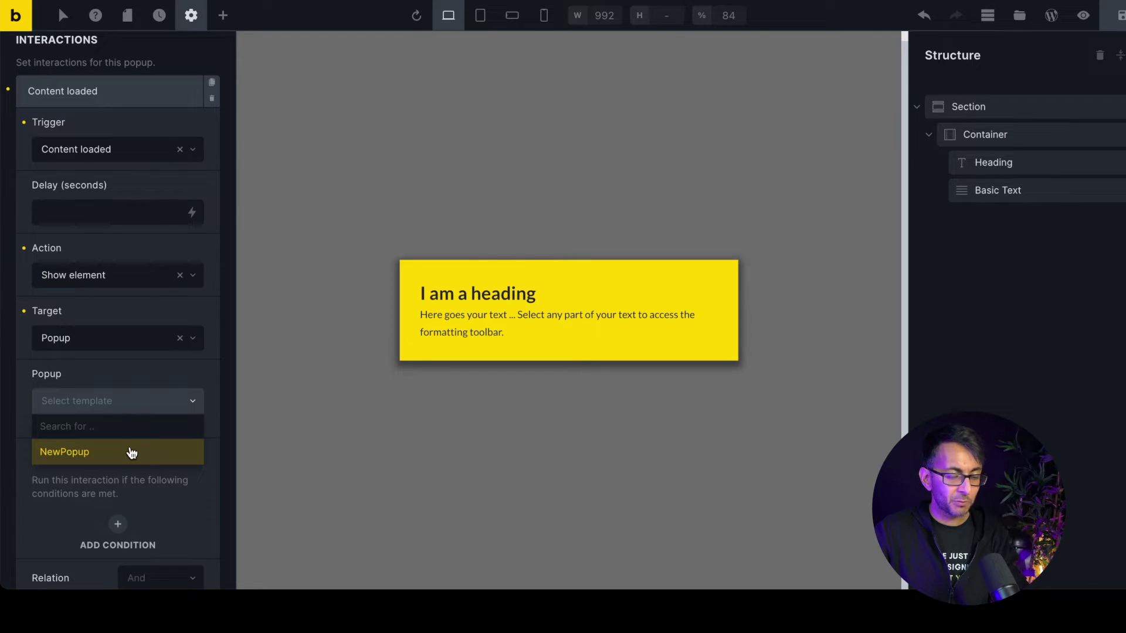
{"action": "left_click", "coordinate": [132, 452]}
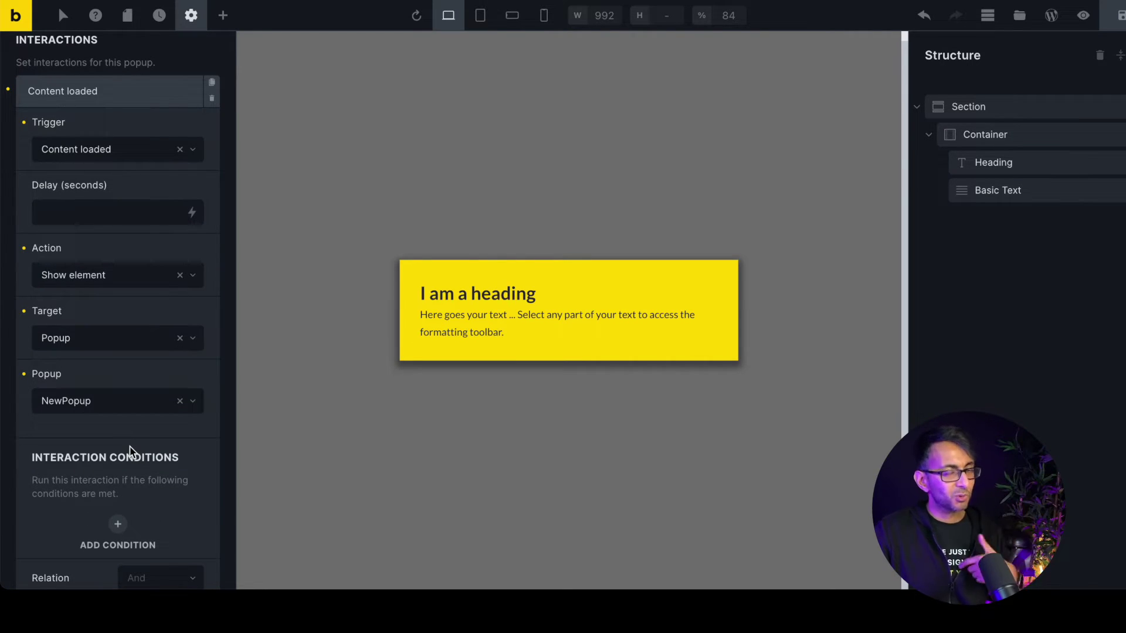
{"action": "left_click", "coordinate": [1121, 16]}
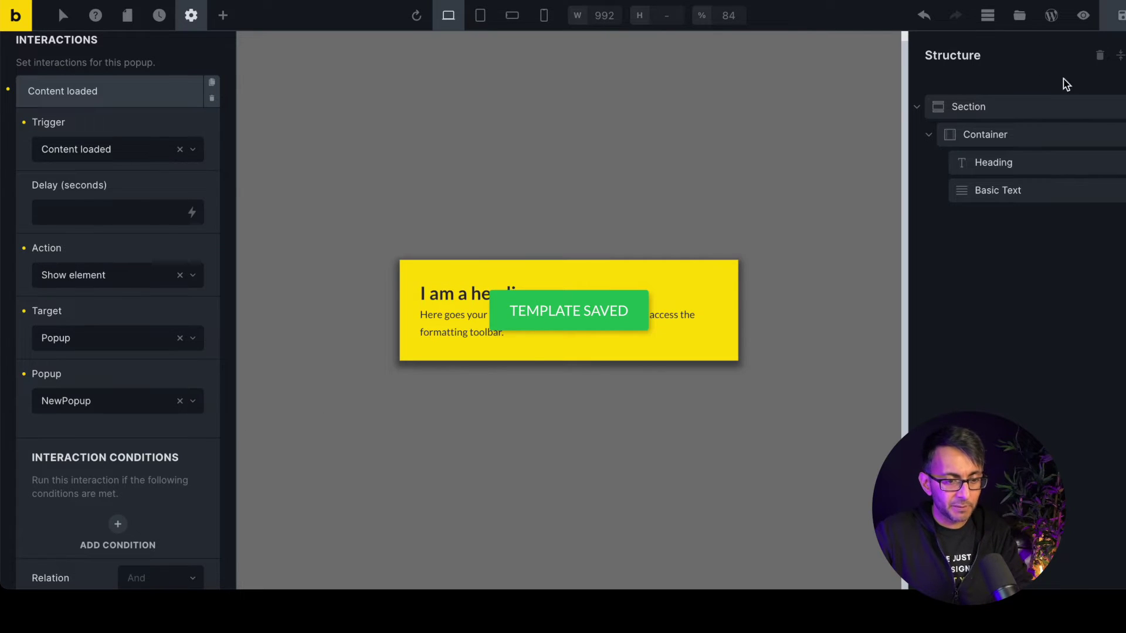
Center the container's content on both the cross axis and main axis, and set the container's height to 200px
{"action": "left_click", "coordinate": [1023, 141]}
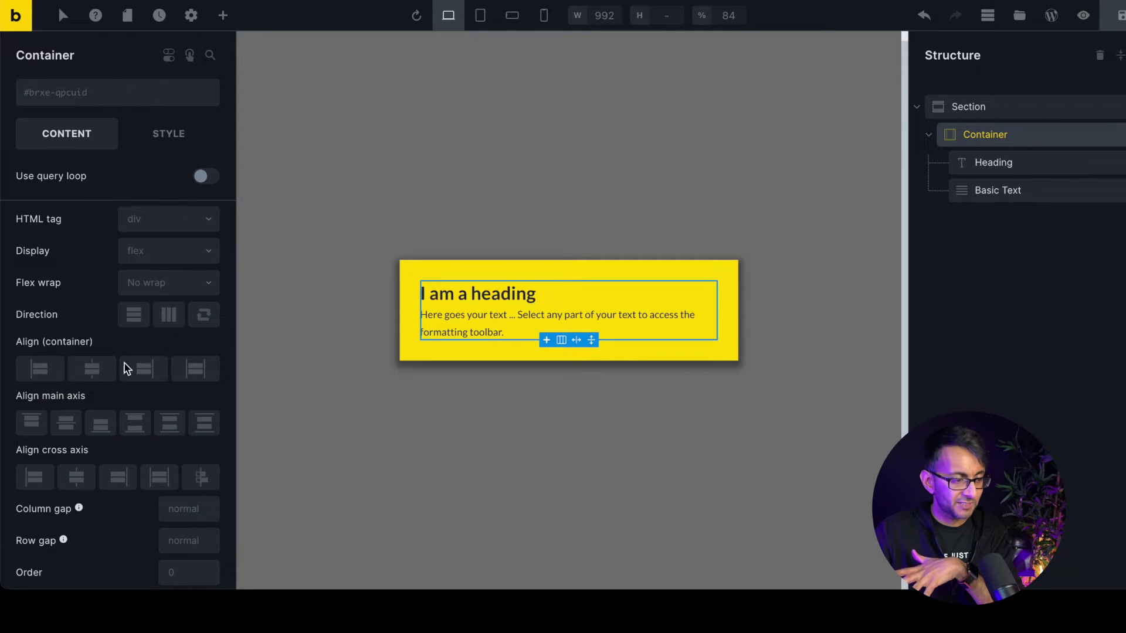
{"action": "left_click", "coordinate": [79, 477]}
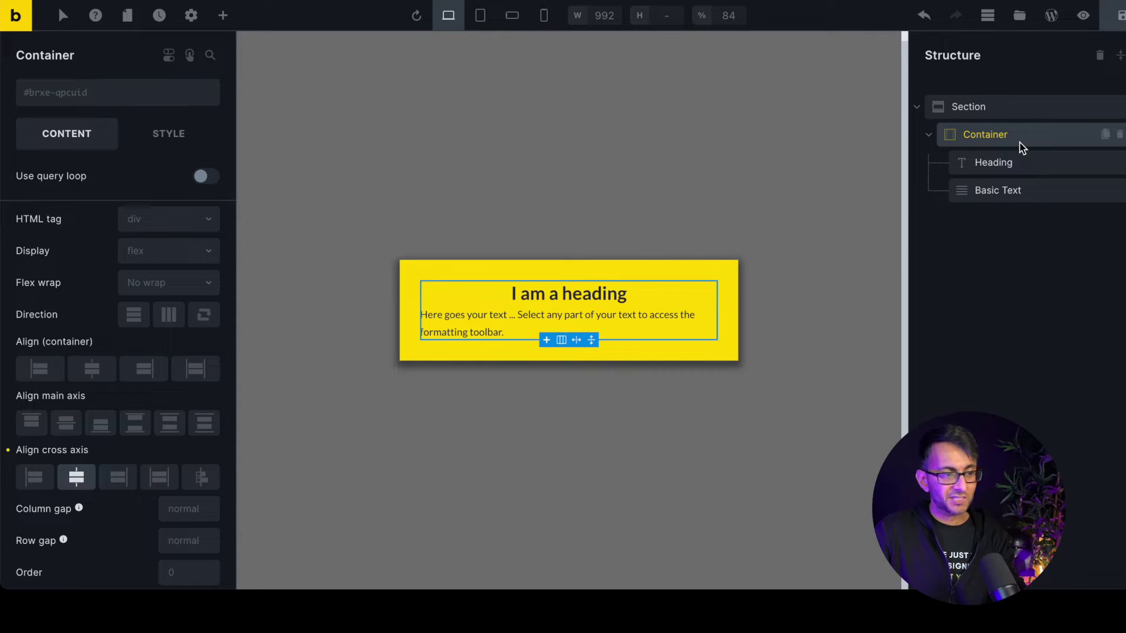
{"action": "left_click", "coordinate": [167, 152]}
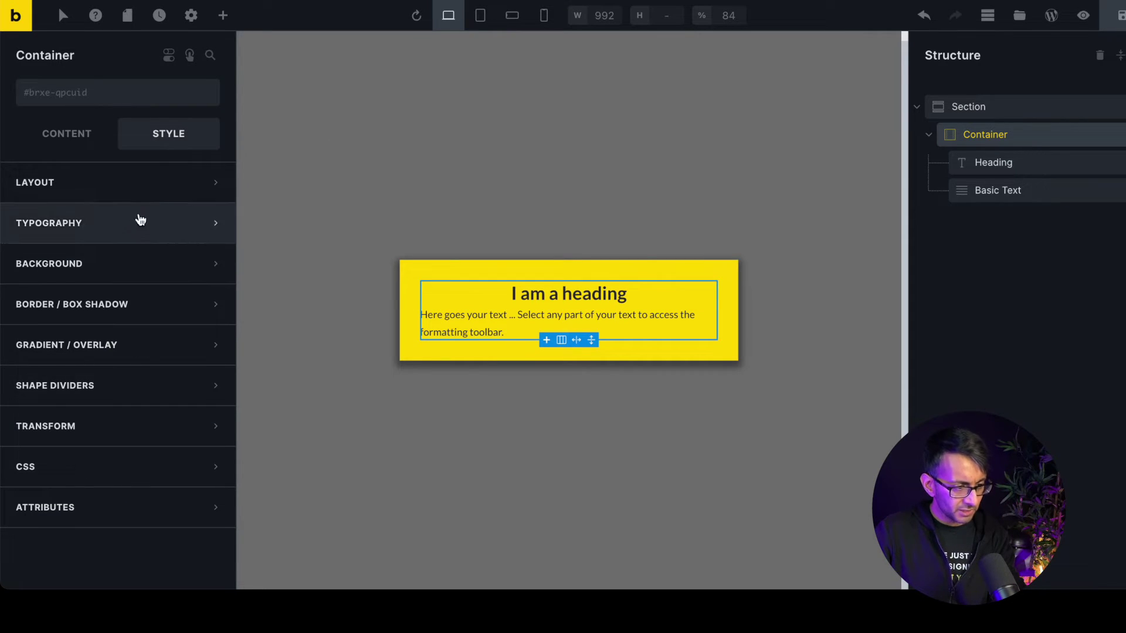
{"action": "left_click", "coordinate": [164, 190]}
{"action": "scroll", "coordinate": [146, 528], "scroll_direction": "down", "scroll_amount": 5}
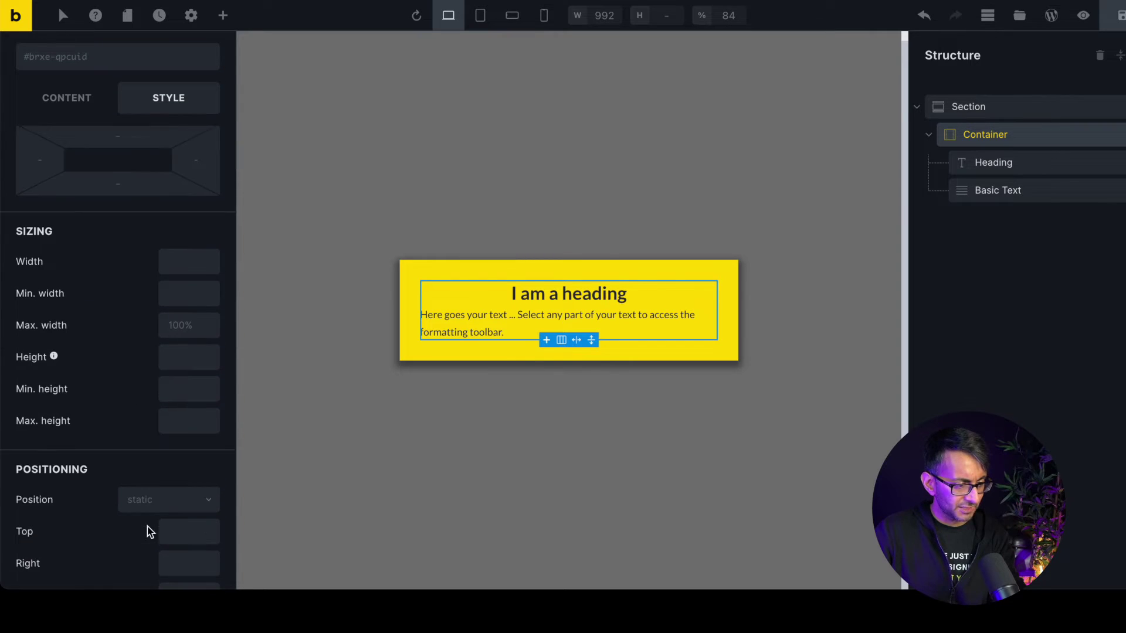
{"action": "left_click", "coordinate": [189, 320]}
{"action": "type", "text": "200"}
{"action": "key", "text": "Return"}
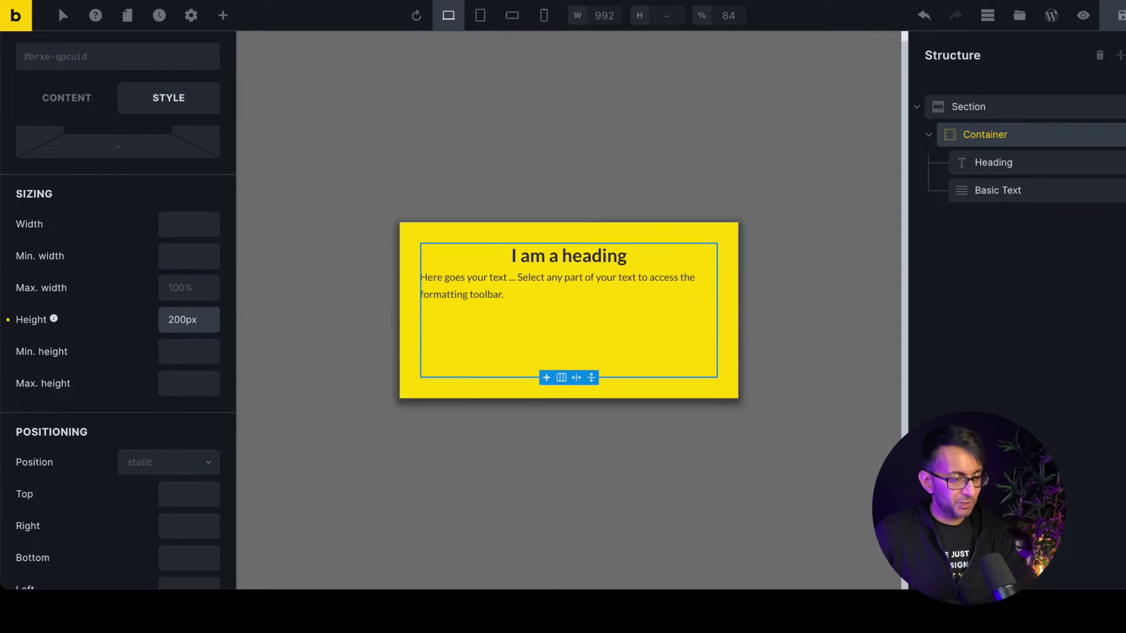
{"action": "left_click", "coordinate": [59, 107]}
{"action": "left_click", "coordinate": [65, 424]}
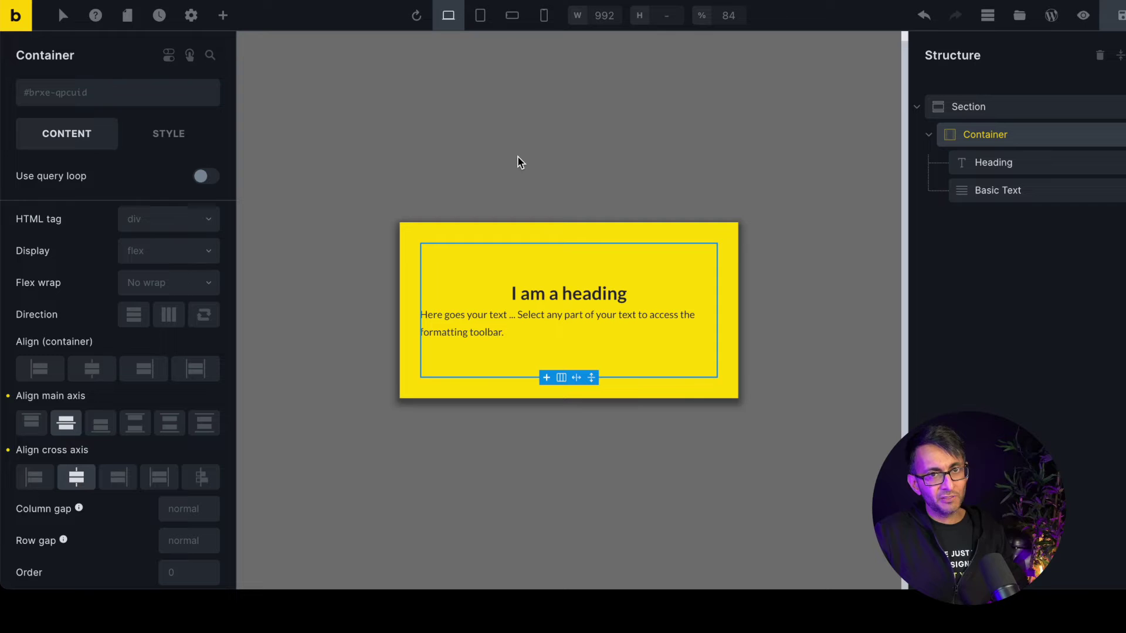
Add an Icon element above the heading inside the popup's container
{"action": "left_click", "coordinate": [225, 17]}
{"action": "type", "text": "ico"}
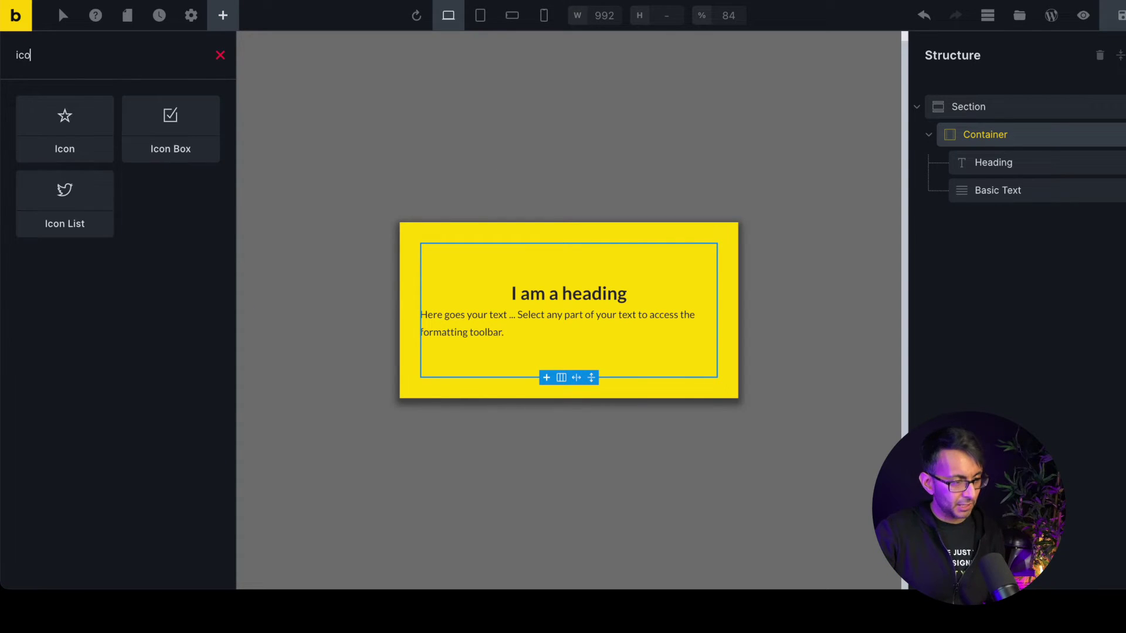
{"action": "type", "text": "n"}
{"action": "left_click_drag", "start_coordinate": [71, 119], "coordinate": [572, 290]}
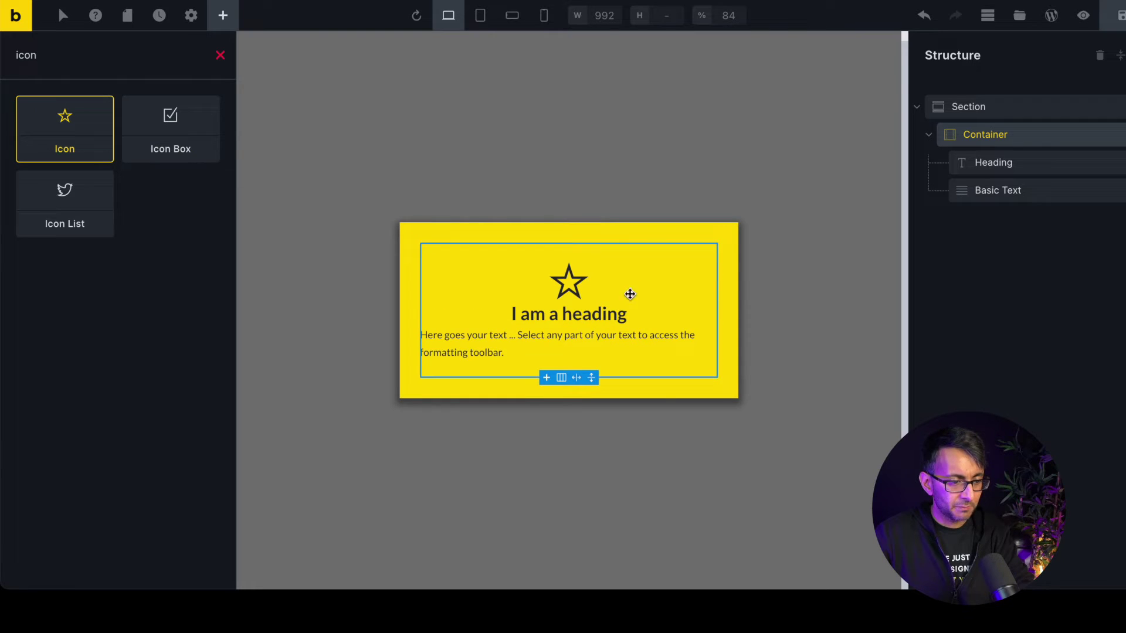
Inspect the content settings of the Icon, Heading and Basic Text elements, ending on the Icon
{"action": "left_click", "coordinate": [1021, 167]}
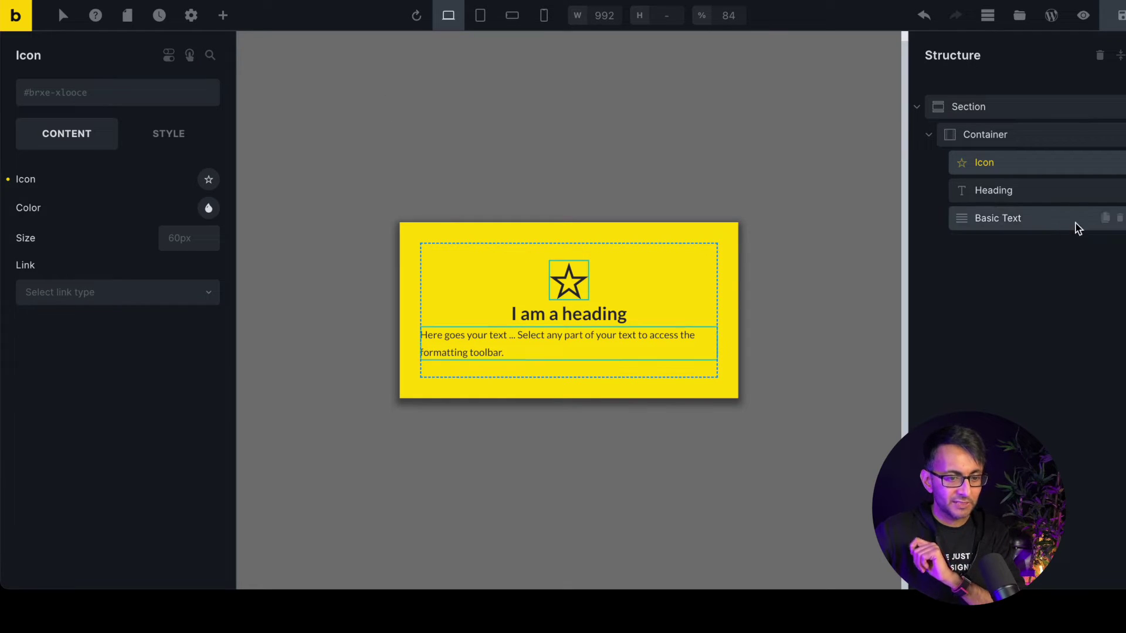
{"action": "left_click", "coordinate": [1050, 189]}
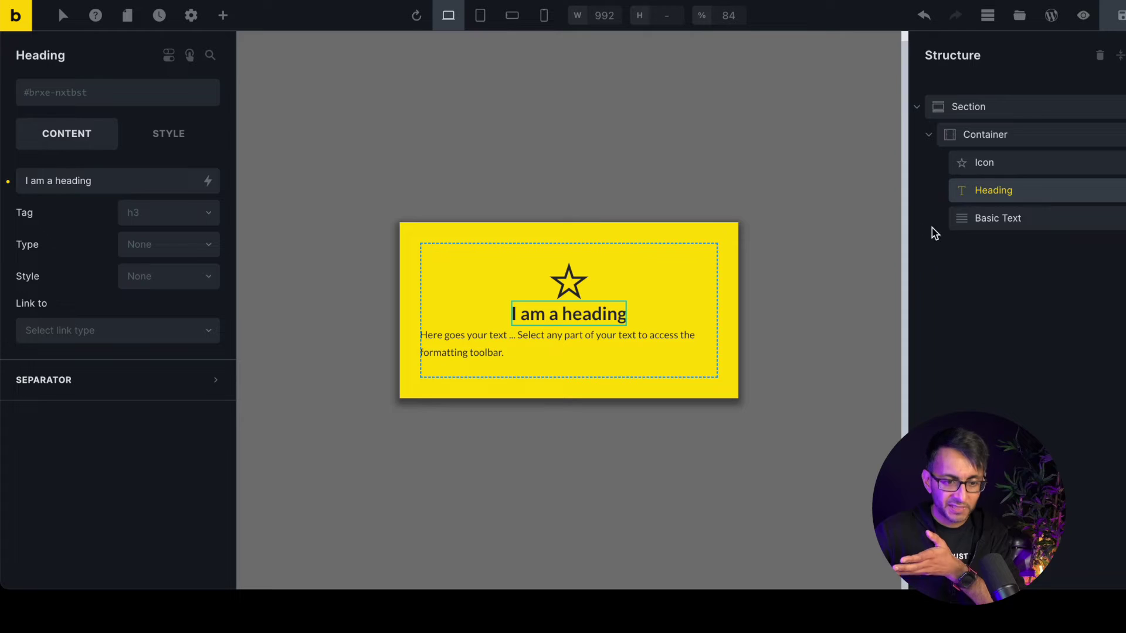
{"action": "left_click", "coordinate": [1008, 221]}
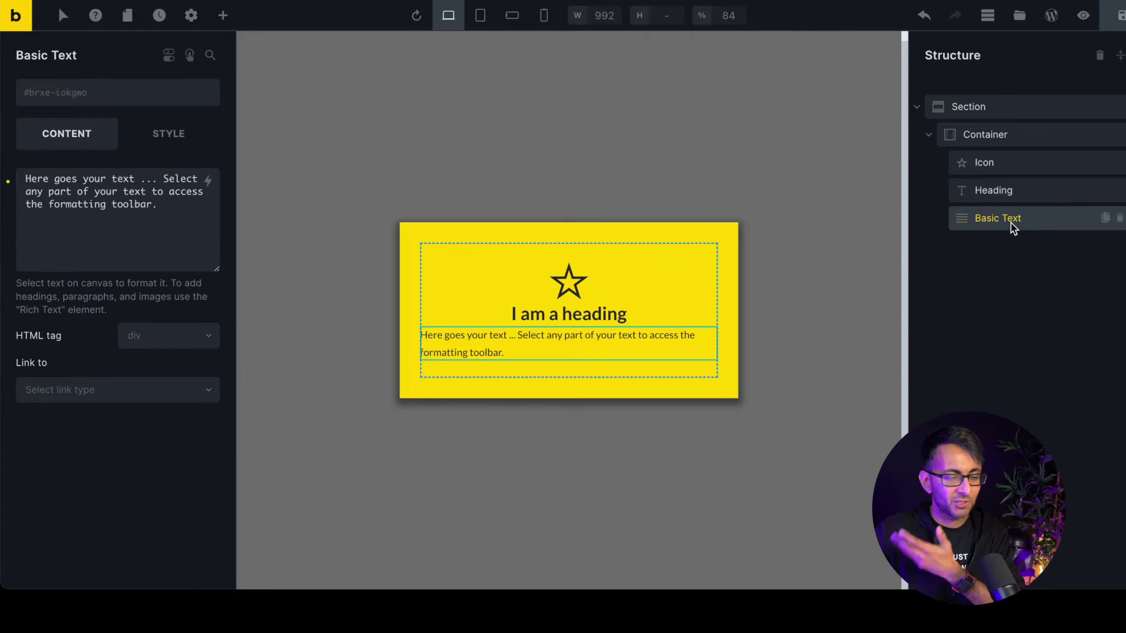
{"action": "left_click", "coordinate": [1023, 164]}
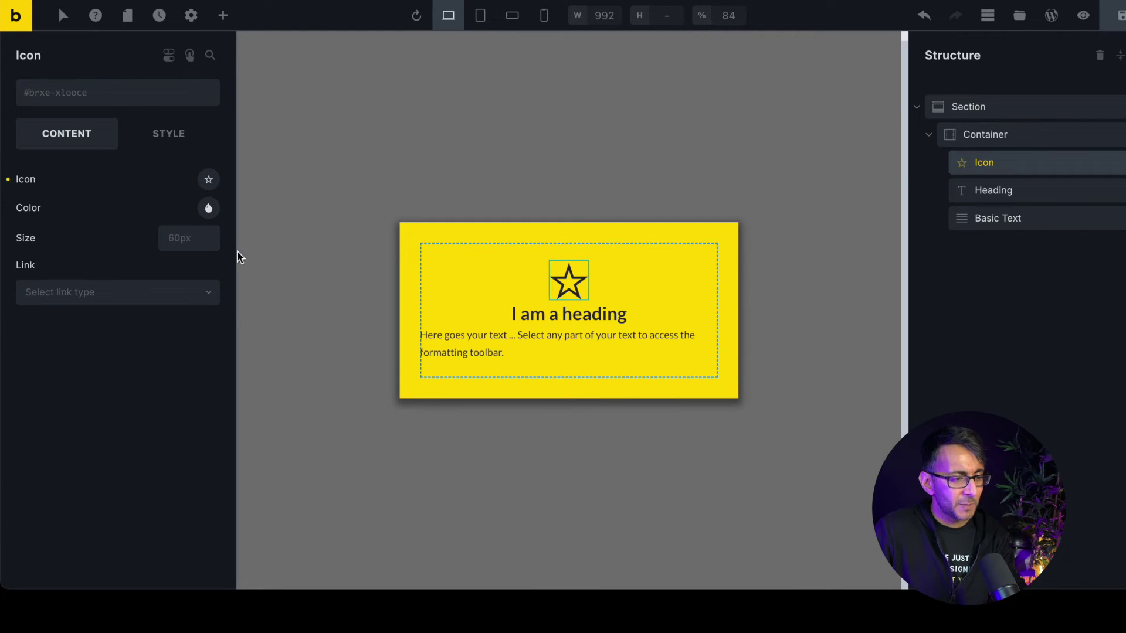
Replace the Icon element's star with the close symbol from the Themify library, and look at the other available icon libraries
{"action": "left_click", "coordinate": [209, 181]}
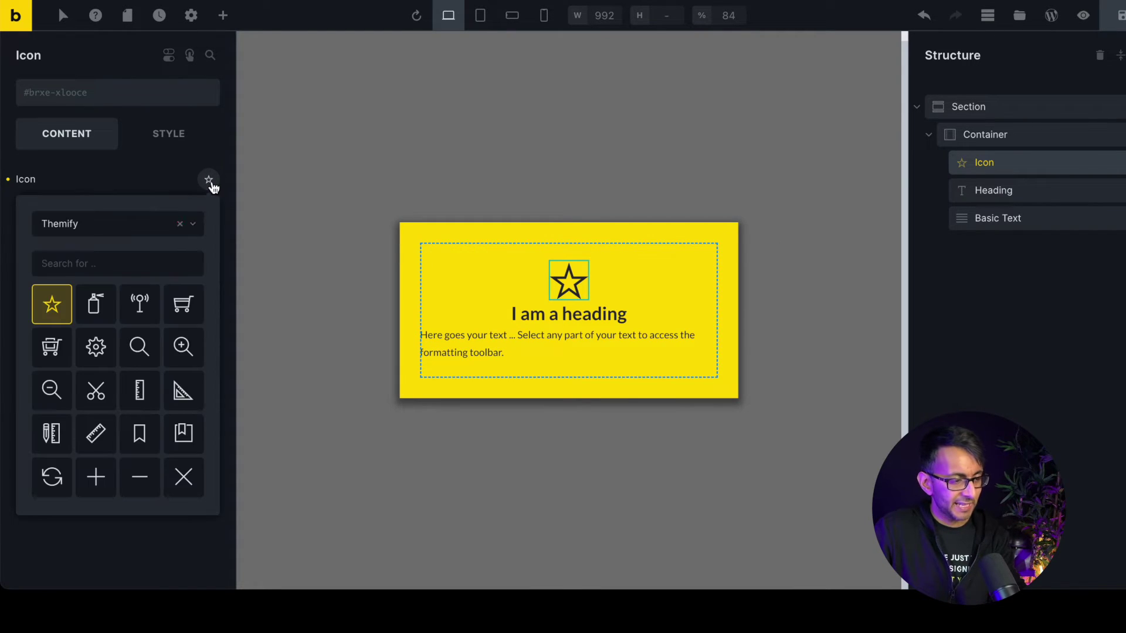
{"action": "scroll", "coordinate": [139, 303], "scroll_direction": "down", "scroll_amount": 15}
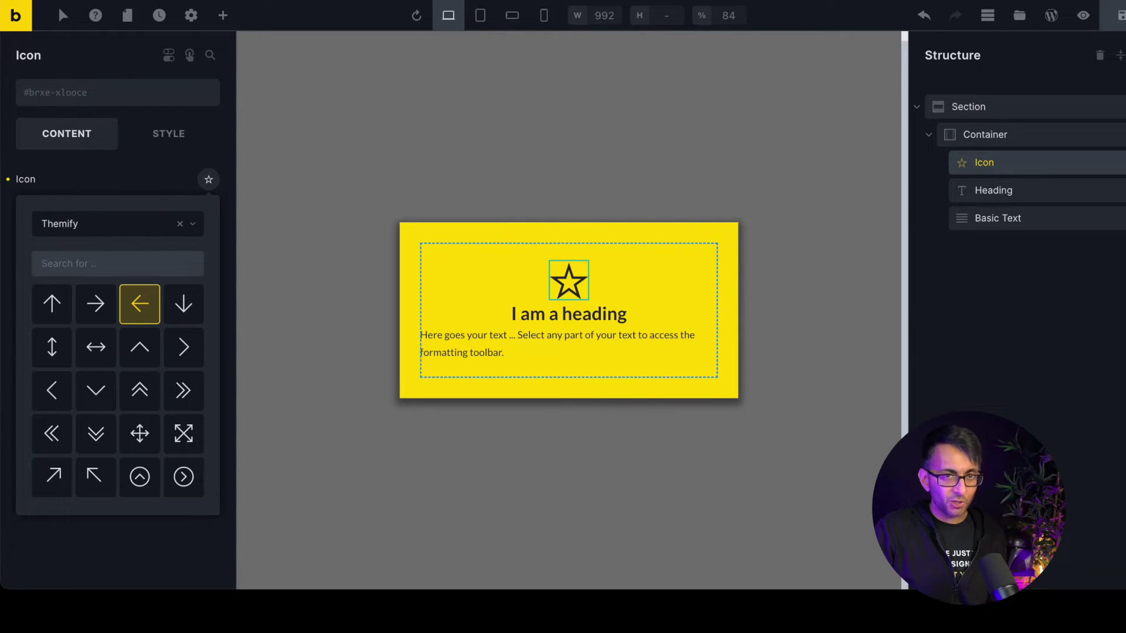
{"action": "type", "text": "close"}
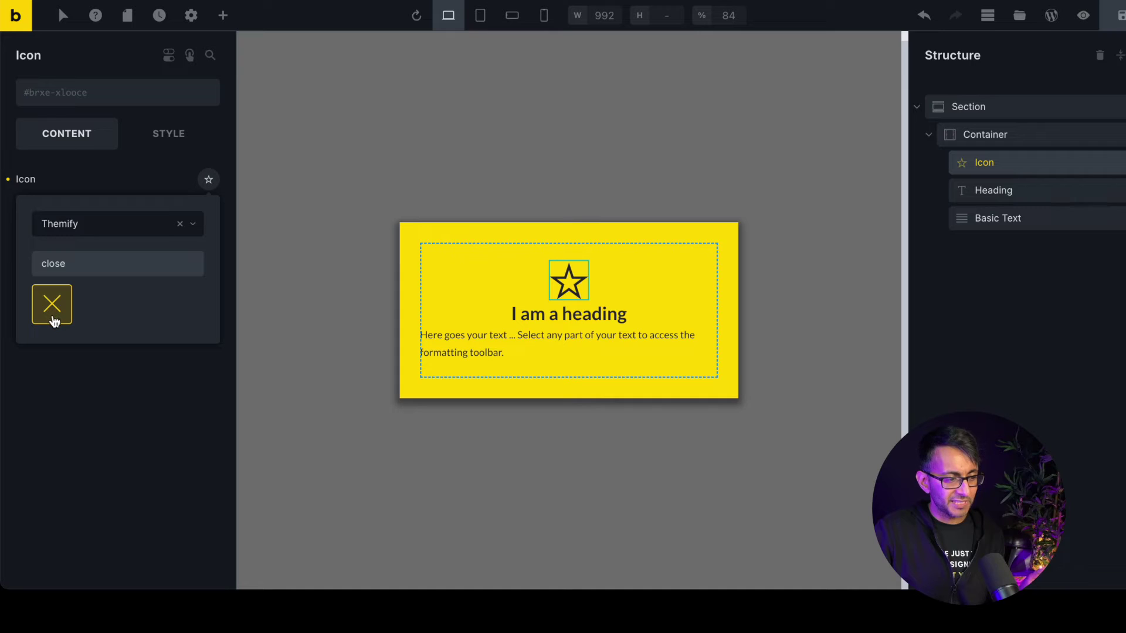
{"action": "left_click", "coordinate": [52, 316]}
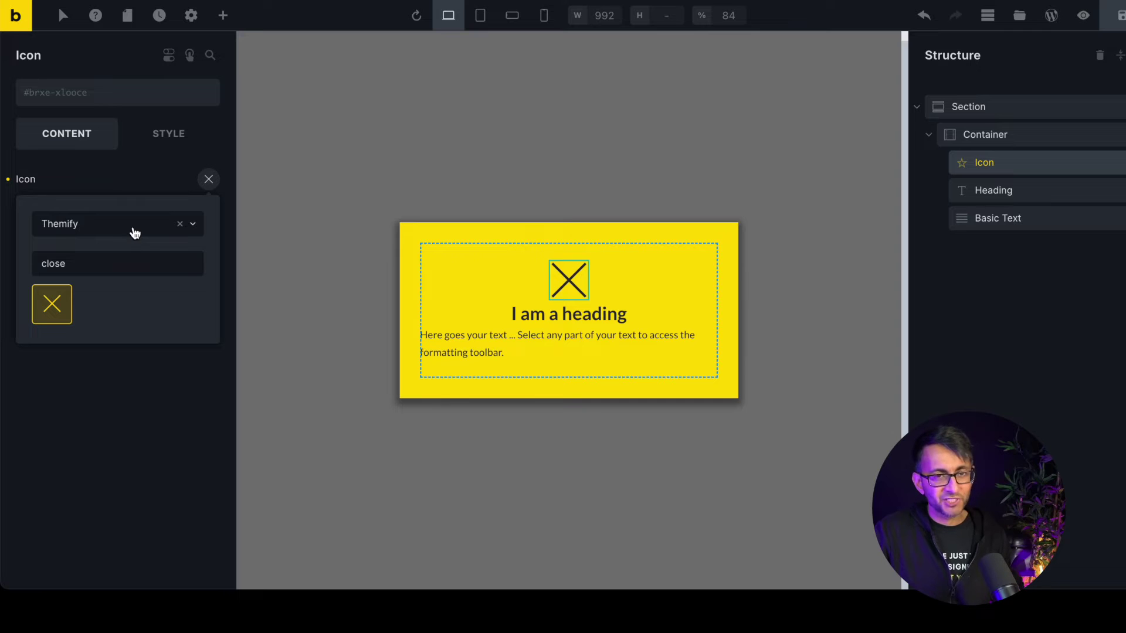
{"action": "left_click", "coordinate": [191, 226]}
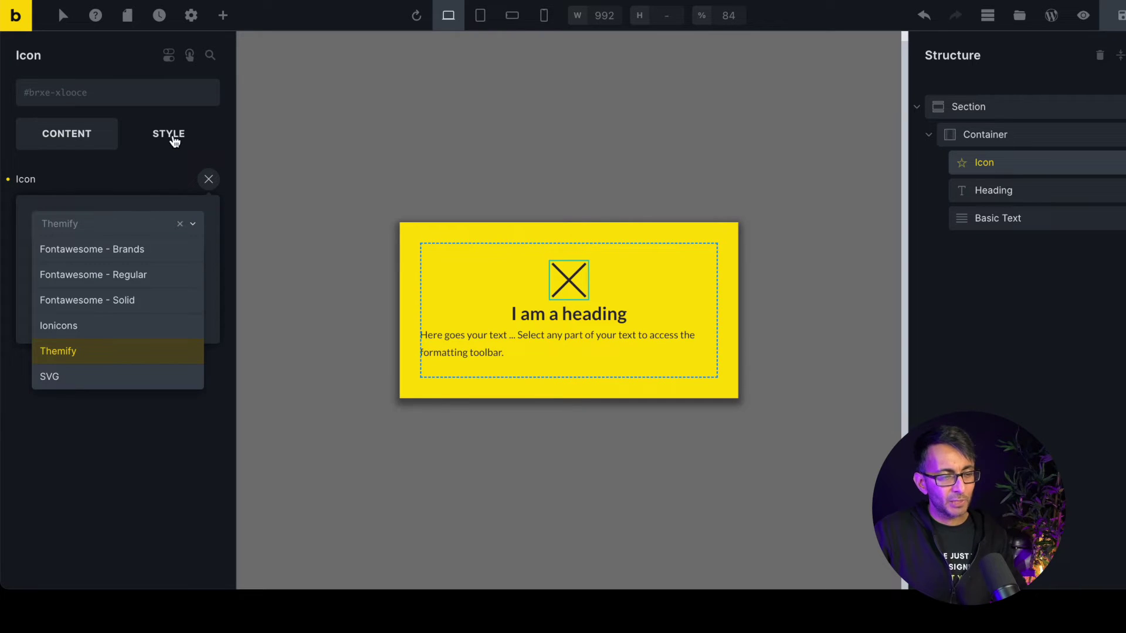
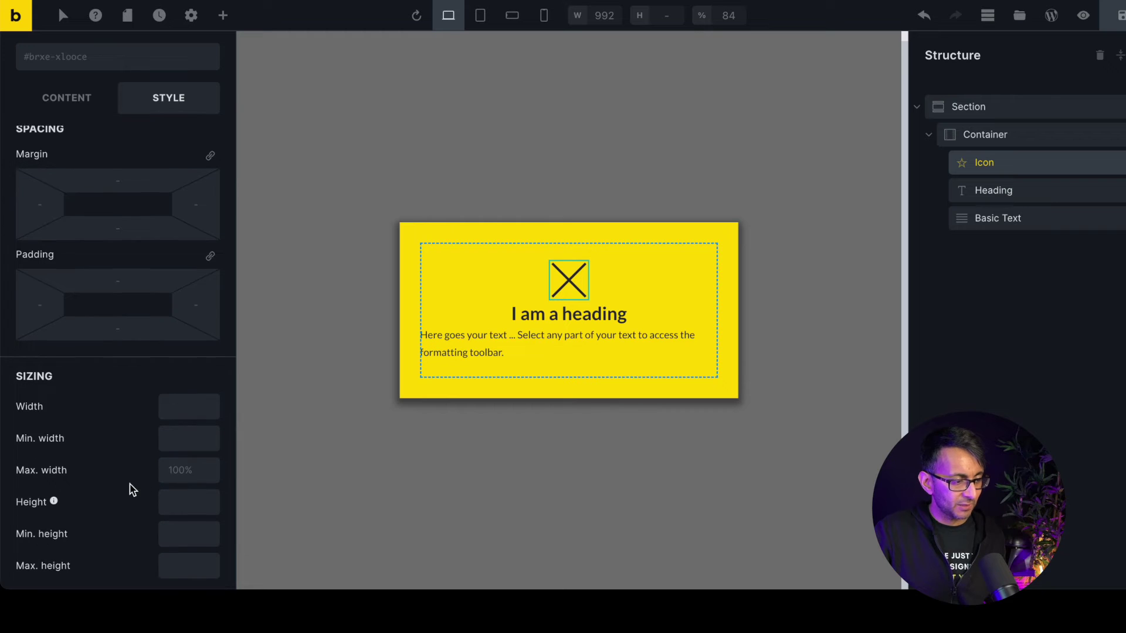
Set the Icon's typography font size to 30px
{"action": "scroll", "coordinate": [157, 450], "scroll_direction": "down", "scroll_amount": 15}
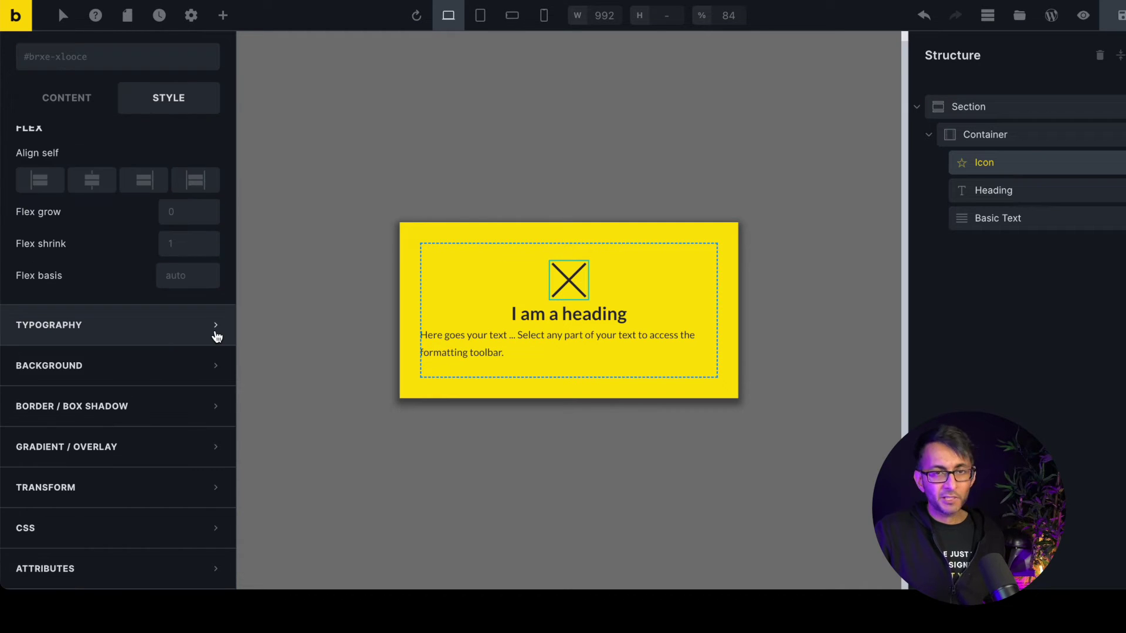
{"action": "left_click", "coordinate": [213, 334]}
{"action": "left_click", "coordinate": [177, 300]}
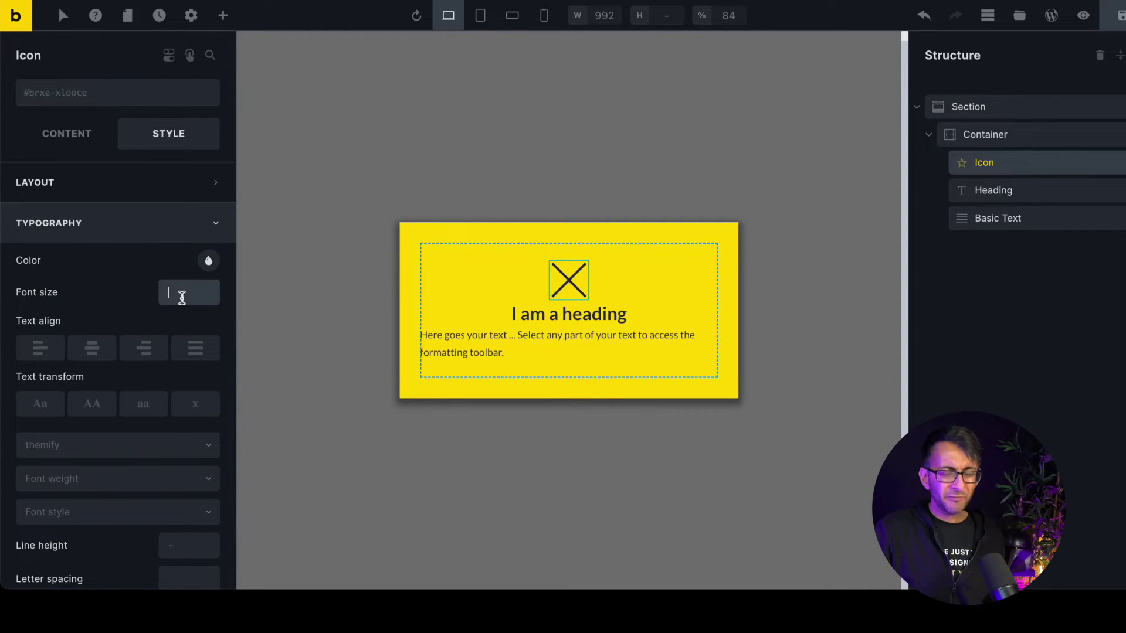
{"action": "type", "text": "16"}
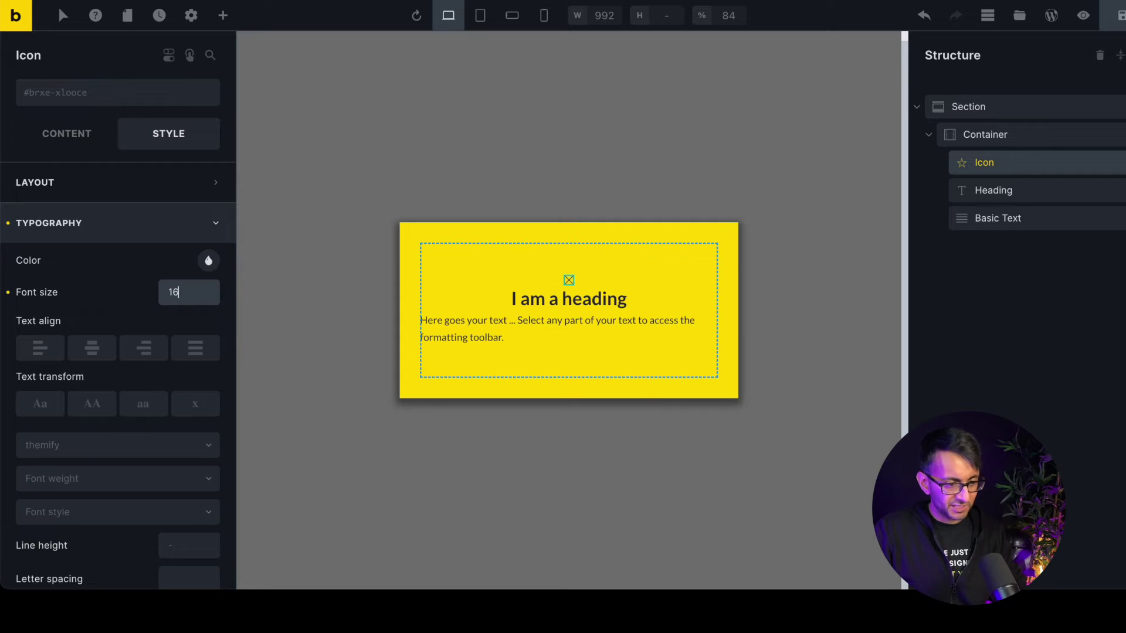
{"action": "key", "text": "BackSpace"}
{"action": "key", "text": "BackSpace"}
{"action": "type", "text": "30px"}
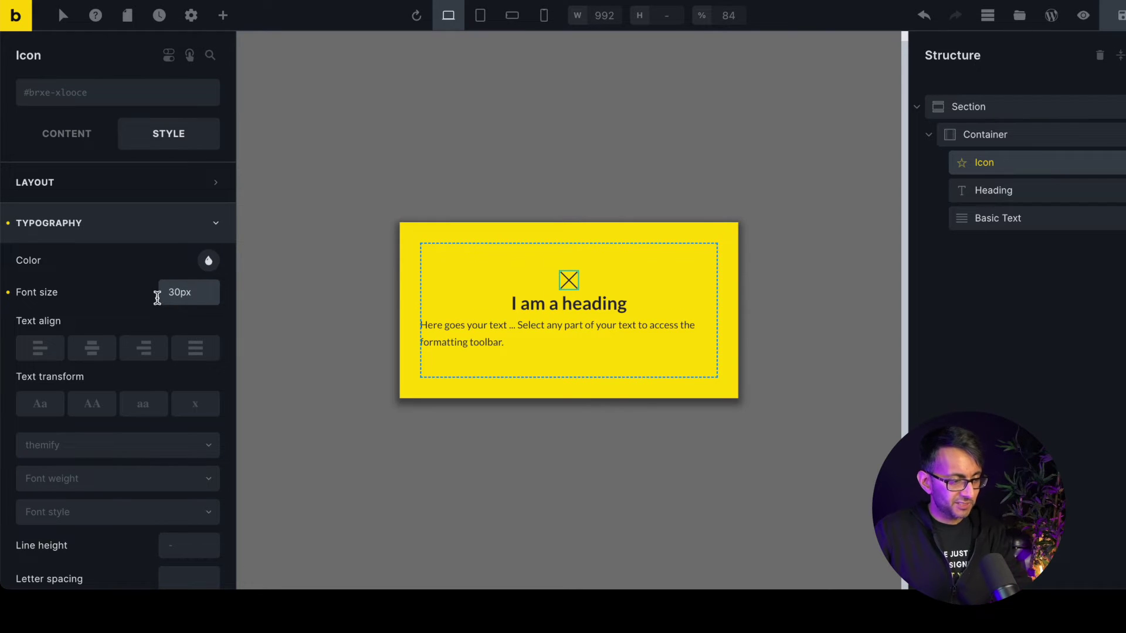
Try absolute positioning with a right offset of 0 on the Icon, and clear both settings again
{"action": "scroll", "coordinate": [85, 307], "scroll_direction": "down", "scroll_amount": 1}
{"action": "left_click", "coordinate": [88, 141]}
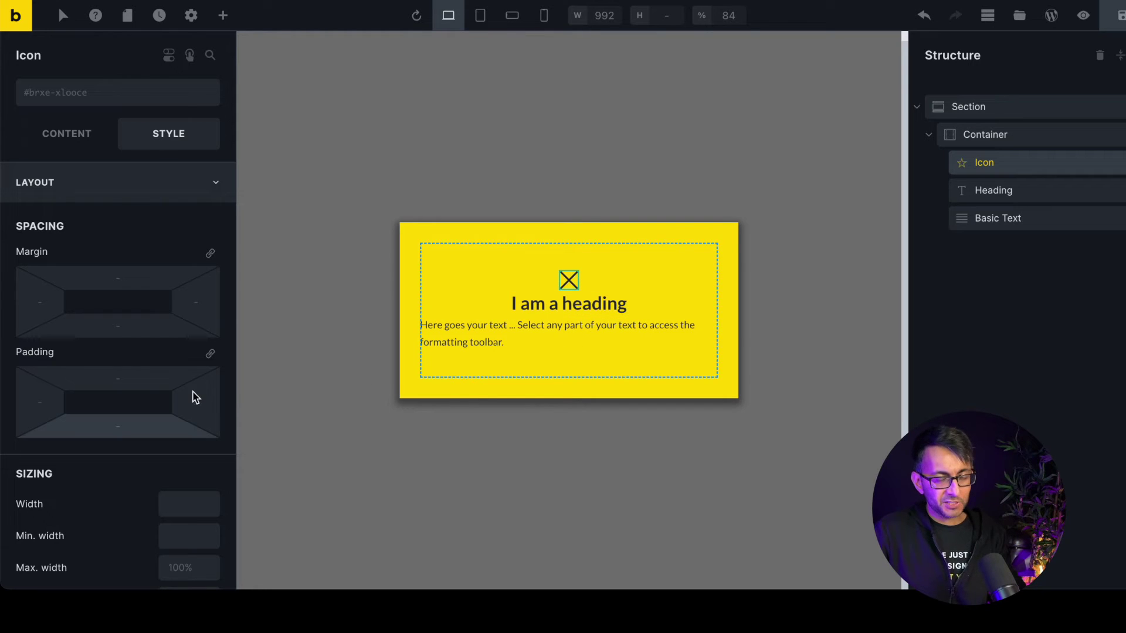
{"action": "scroll", "coordinate": [105, 449], "scroll_direction": "down", "scroll_amount": 5}
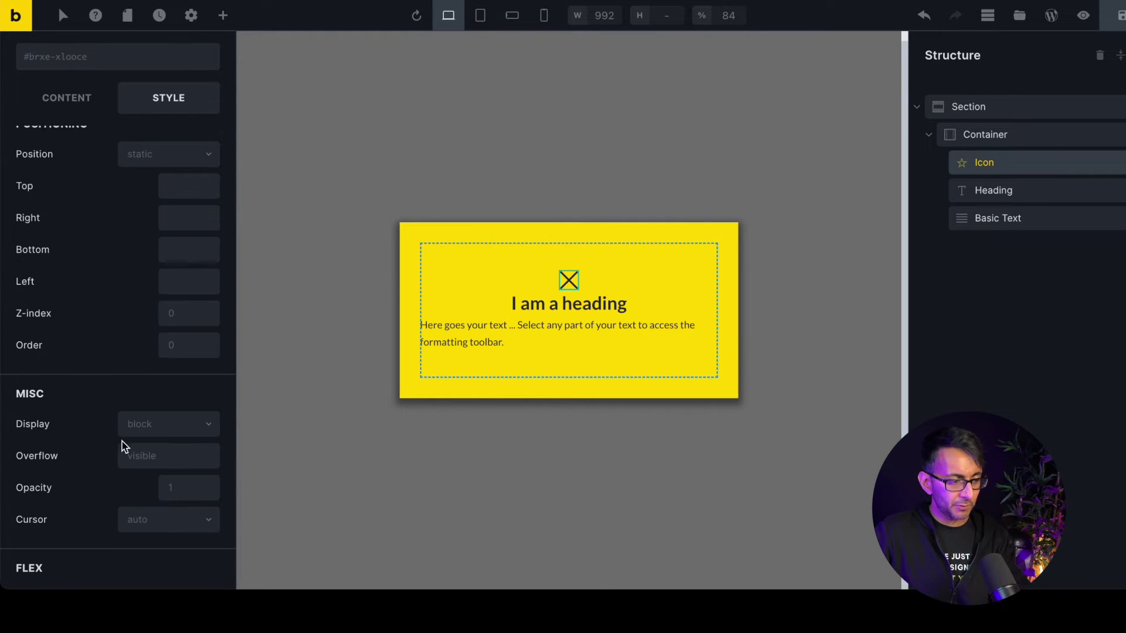
{"action": "scroll", "coordinate": [163, 178], "scroll_direction": "up", "scroll_amount": 1}
{"action": "left_click", "coordinate": [179, 185]}
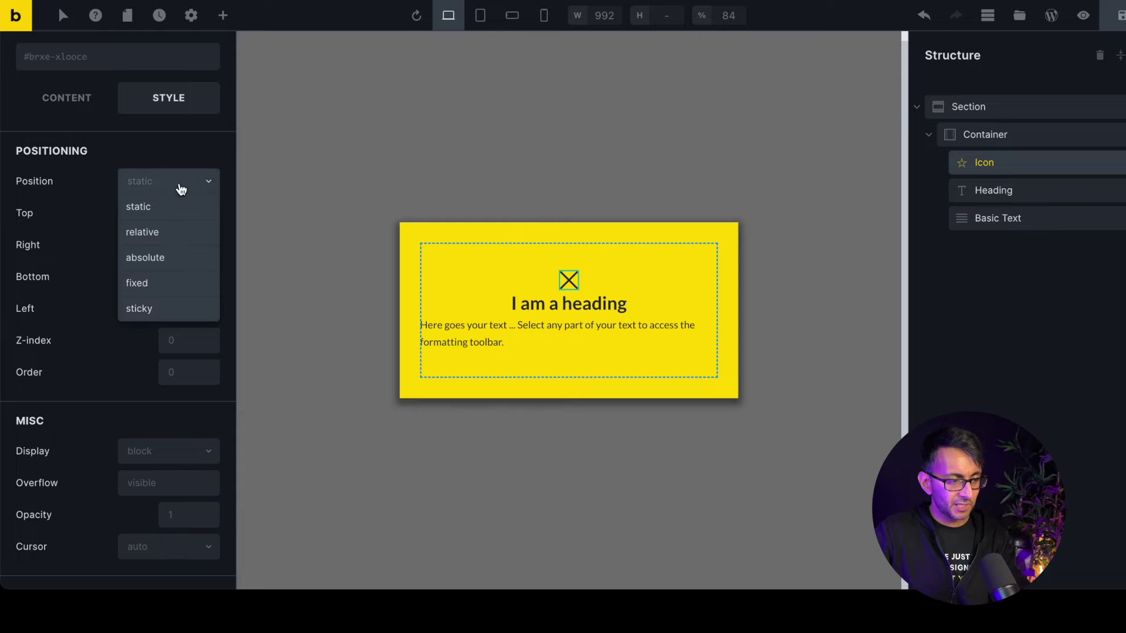
{"action": "left_click", "coordinate": [168, 259]}
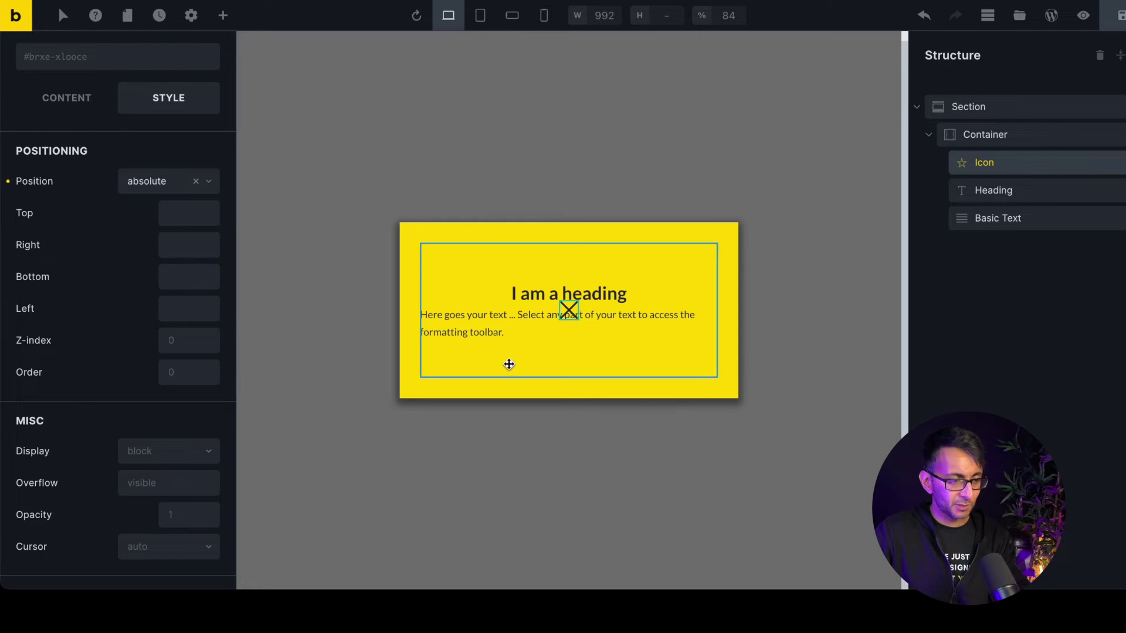
{"action": "left_click", "coordinate": [186, 246]}
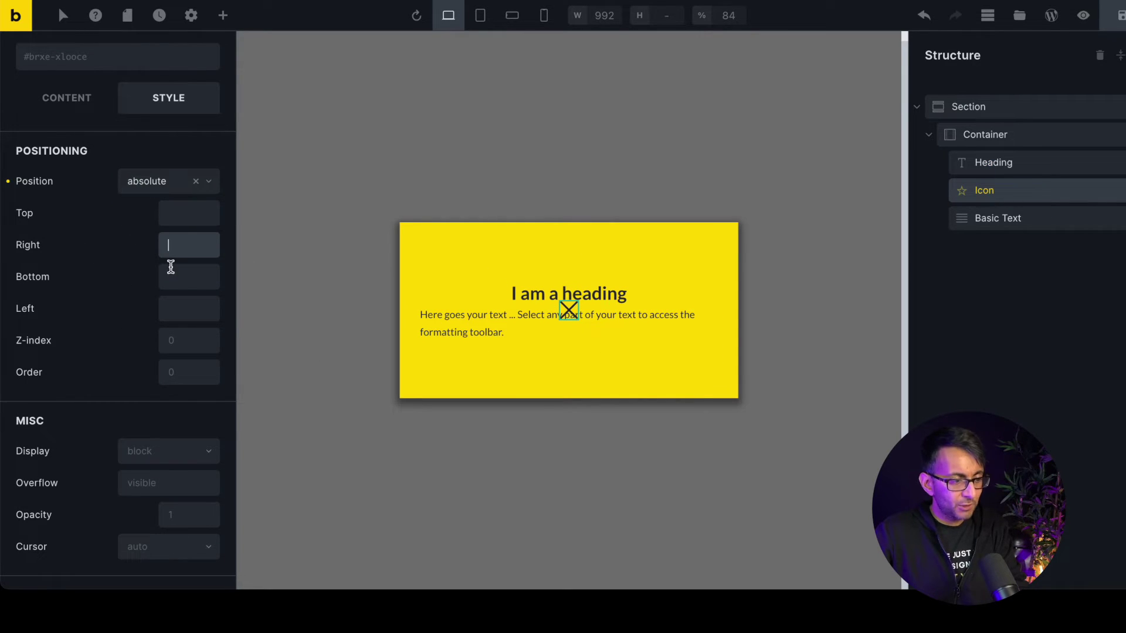
{"action": "type", "text": "0"}
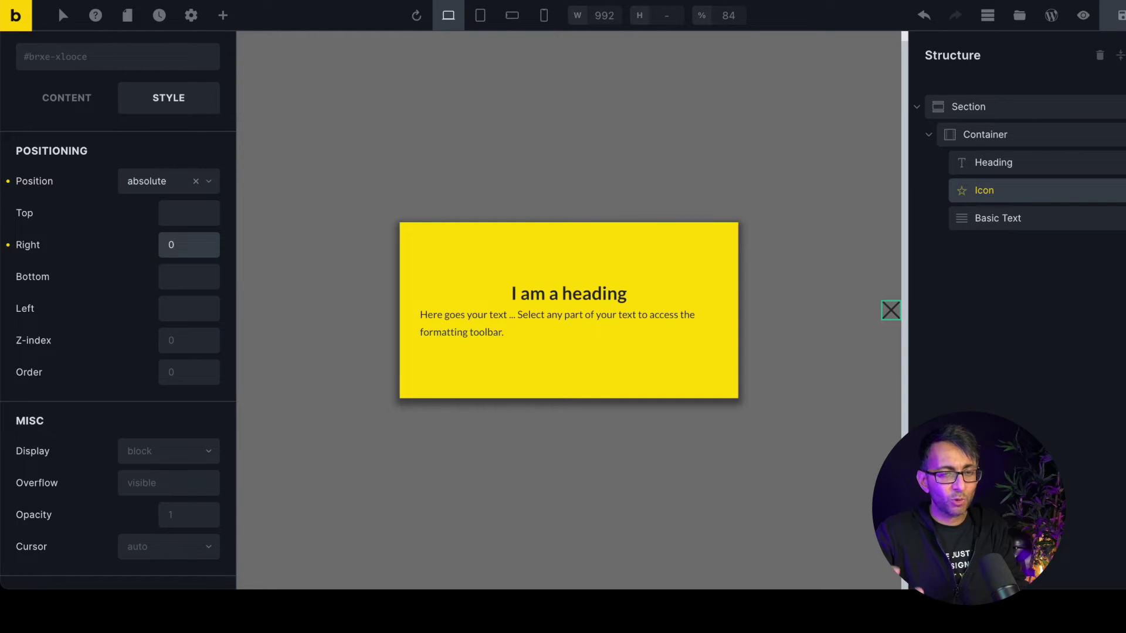
{"action": "key", "text": "BackSpace"}
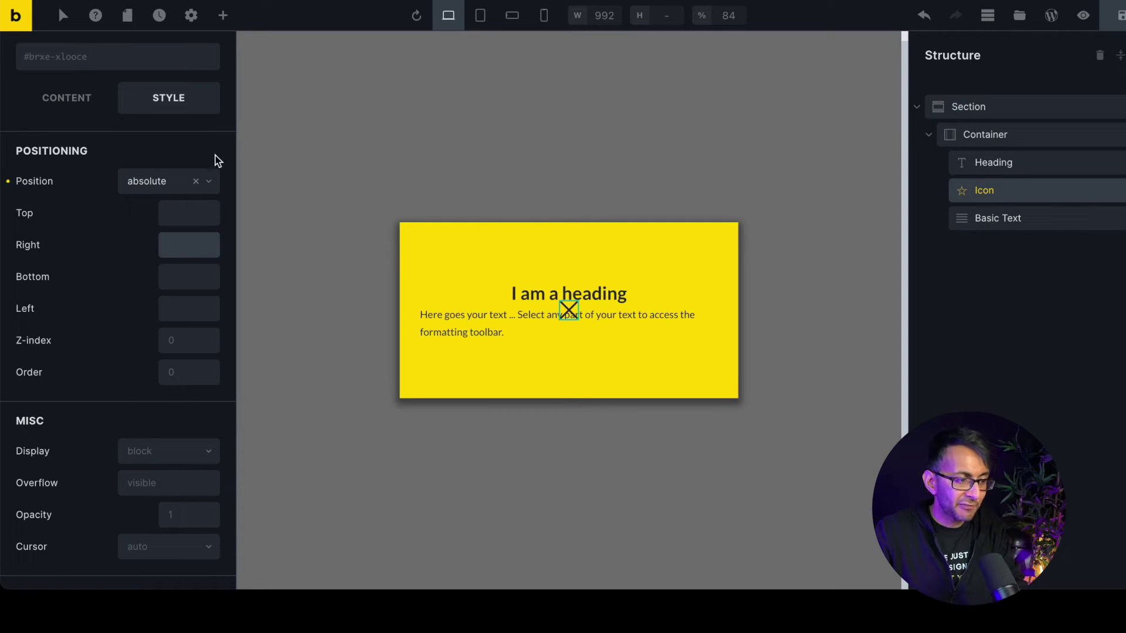
{"action": "left_click", "coordinate": [197, 182]}
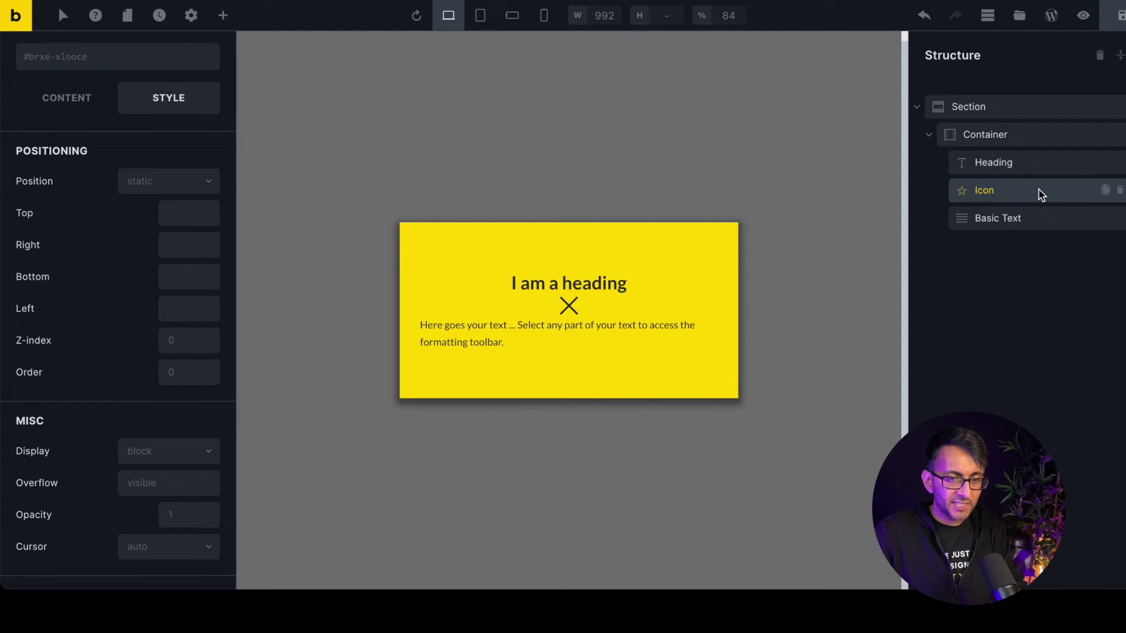
Move the Icon out of the Container so it sits directly inside the Section, above the Container
{"action": "left_click_drag", "start_coordinate": [1041, 194], "coordinate": [1049, 132]}
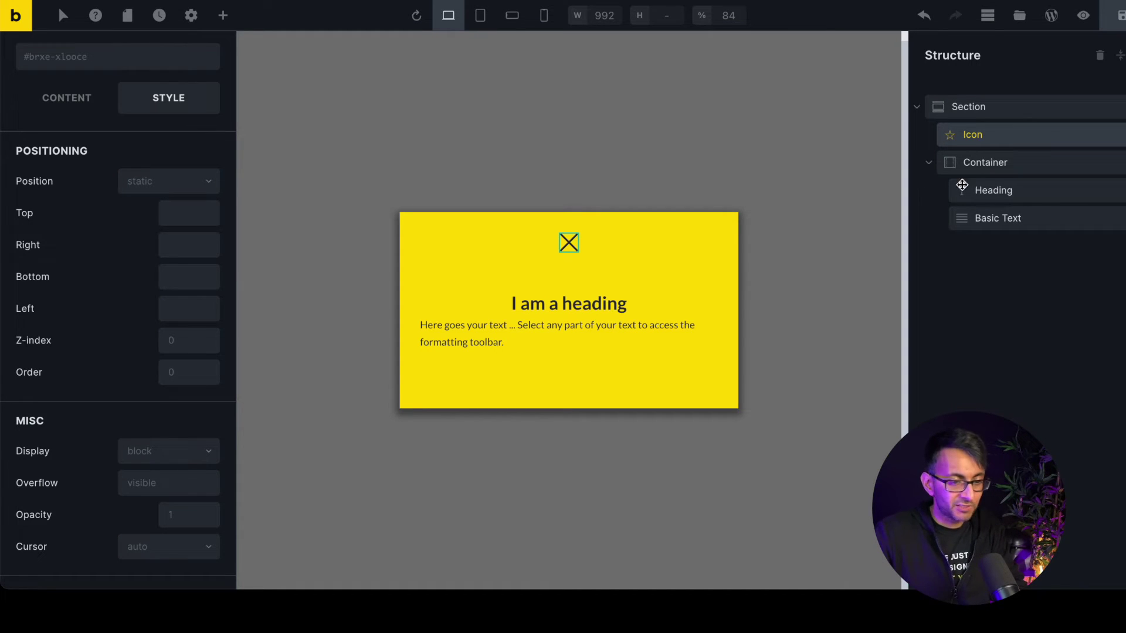
{"action": "left_click", "coordinate": [1019, 113]}
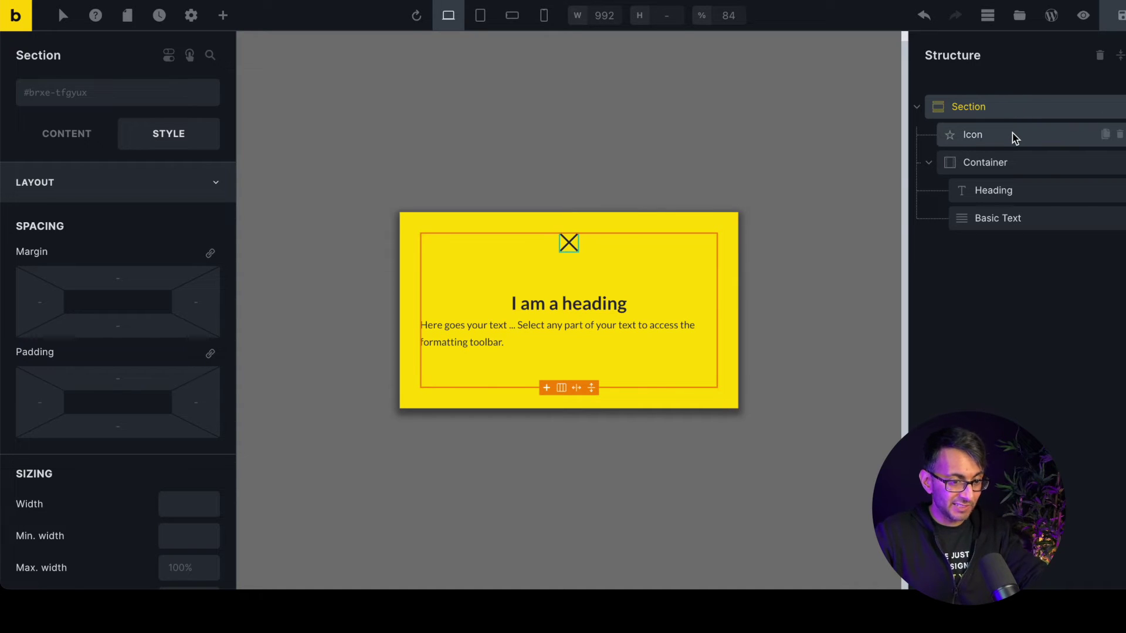
Try the End option for the Icon's flex self-alignment, and unset it again
{"action": "left_click", "coordinate": [1015, 137]}
{"action": "scroll", "coordinate": [100, 387], "scroll_direction": "down", "scroll_amount": 5}
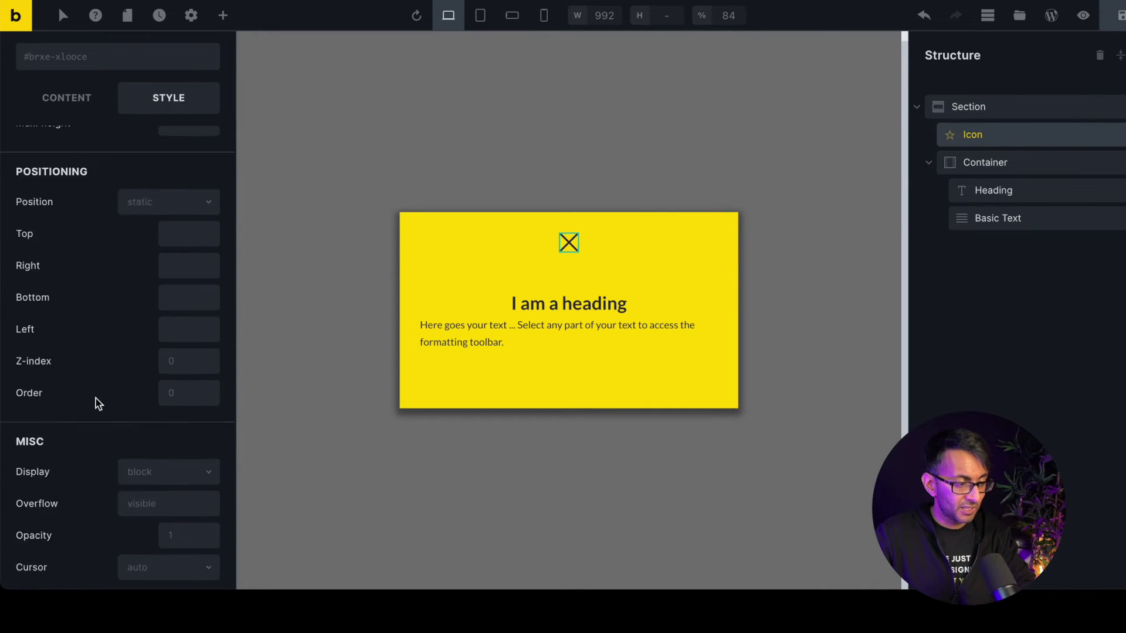
{"action": "scroll", "coordinate": [96, 398], "scroll_direction": "down", "scroll_amount": 5}
{"action": "left_click", "coordinate": [151, 189]}
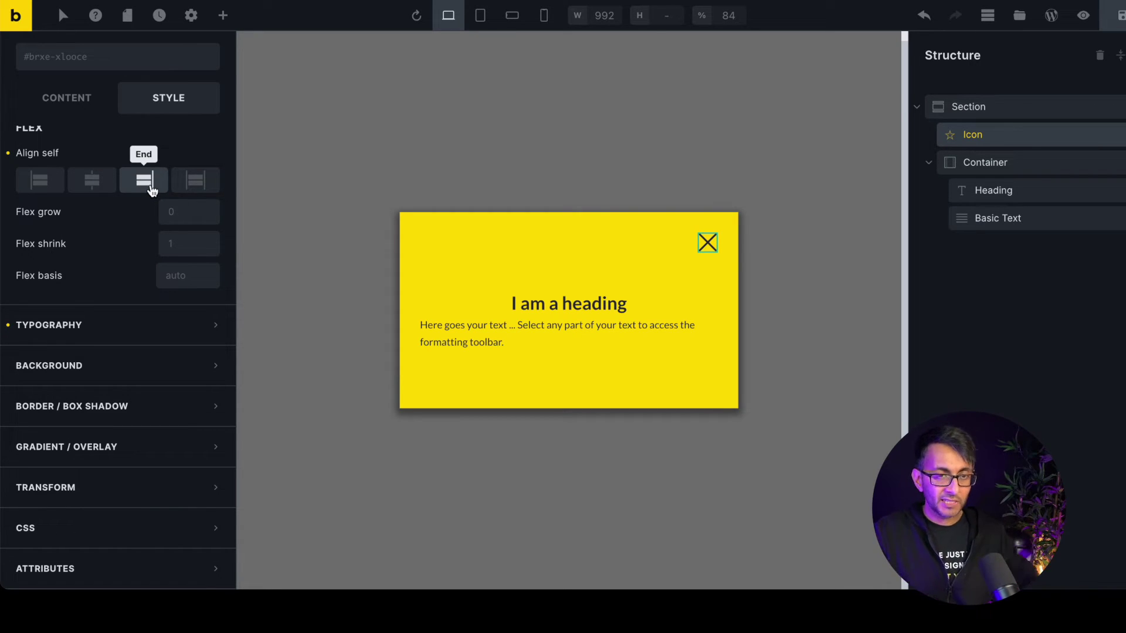
{"action": "left_click", "coordinate": [144, 183]}
Try aligning the Section's content to End on the cross axis, and undo the change
{"action": "left_click", "coordinate": [1006, 111]}
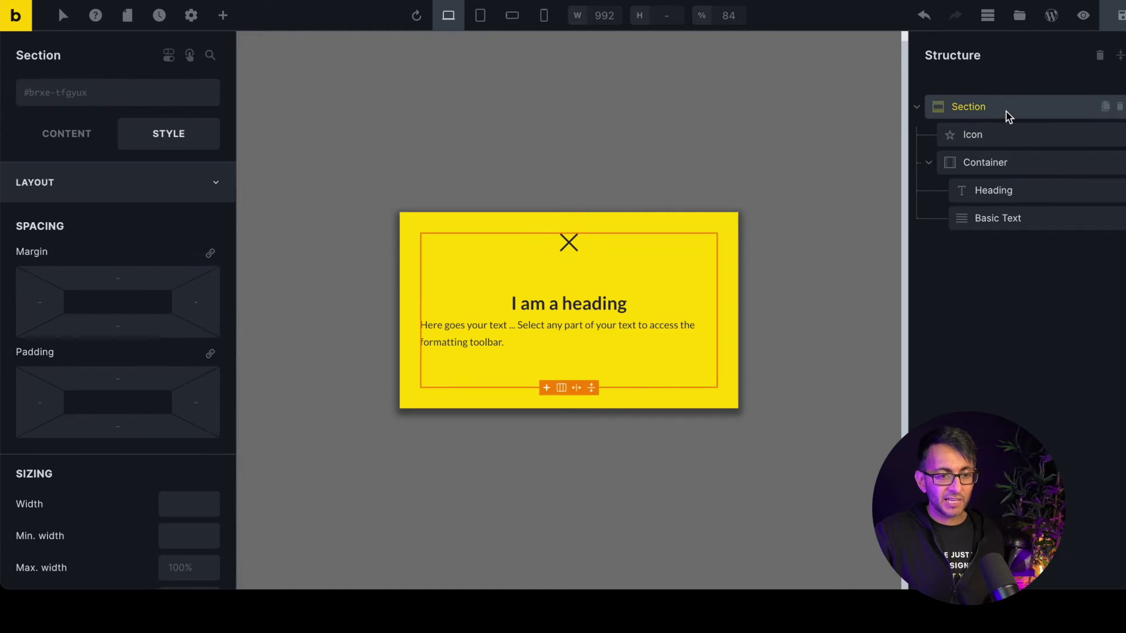
{"action": "left_click", "coordinate": [57, 140]}
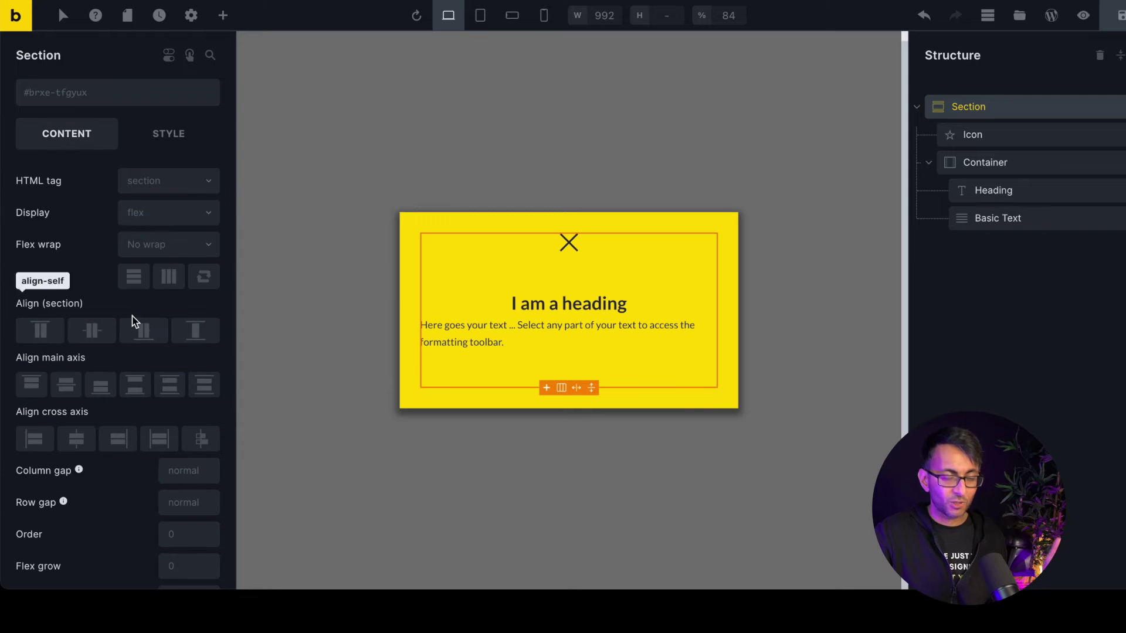
{"action": "left_click", "coordinate": [117, 437]}
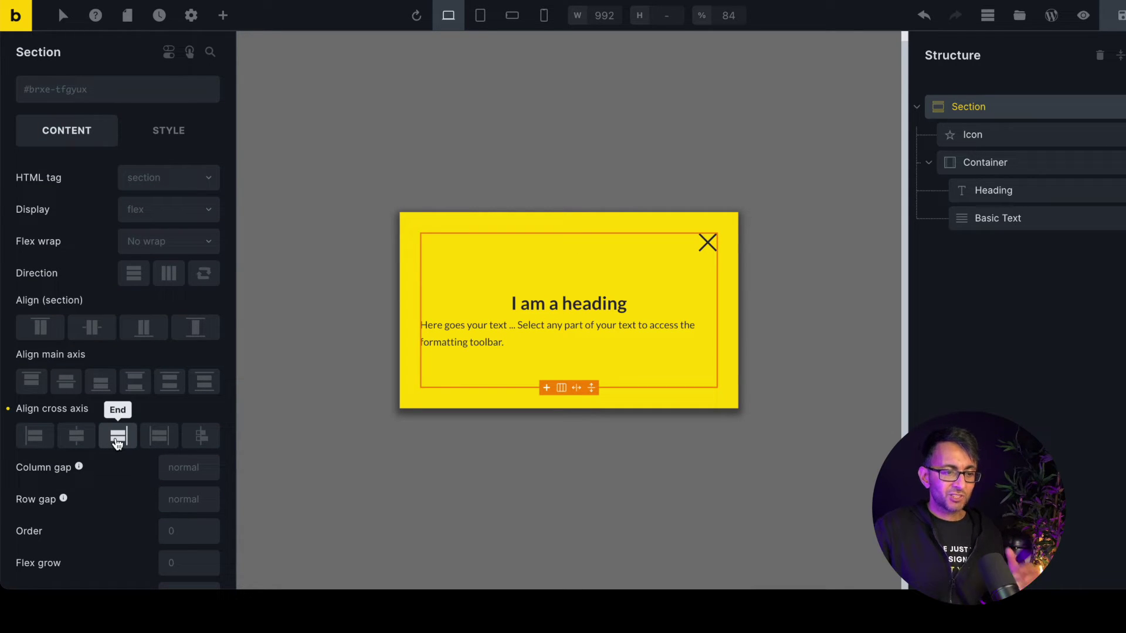
{"action": "key", "text": "ctrl+z"}
Set the Icon's flex self-alignment to End so the close icon sits at the popup's right edge
{"action": "left_click", "coordinate": [1000, 136]}
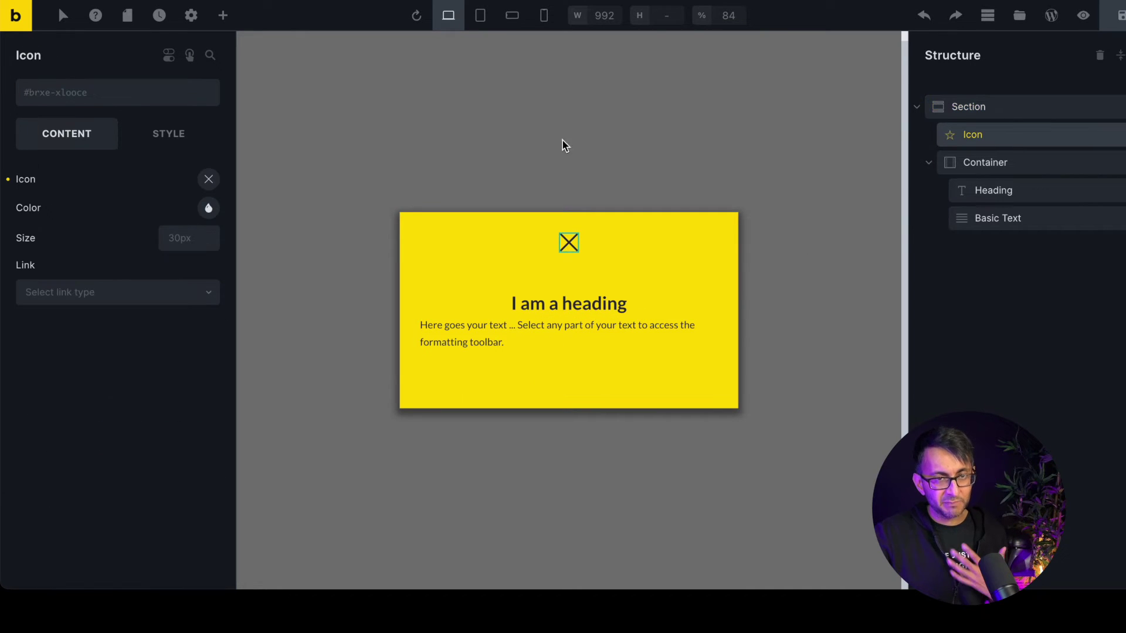
{"action": "left_click", "coordinate": [181, 126]}
{"action": "scroll", "coordinate": [168, 382], "scroll_direction": "down", "scroll_amount": 6}
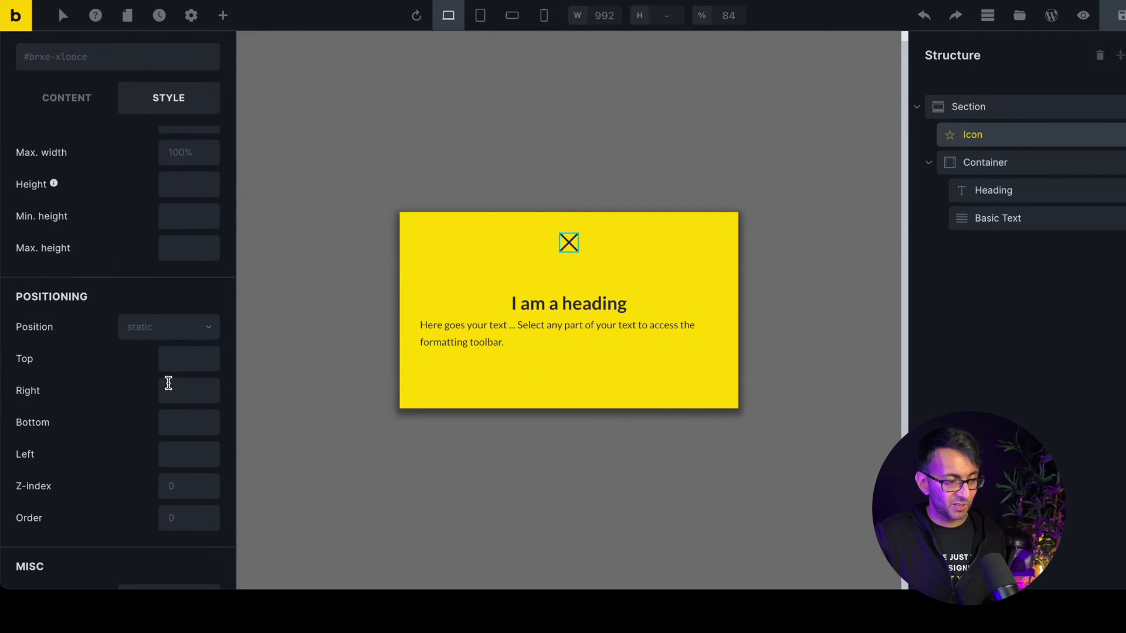
{"action": "scroll", "coordinate": [169, 383], "scroll_direction": "down", "scroll_amount": 3}
{"action": "scroll", "coordinate": [175, 435], "scroll_direction": "down", "scroll_amount": 4}
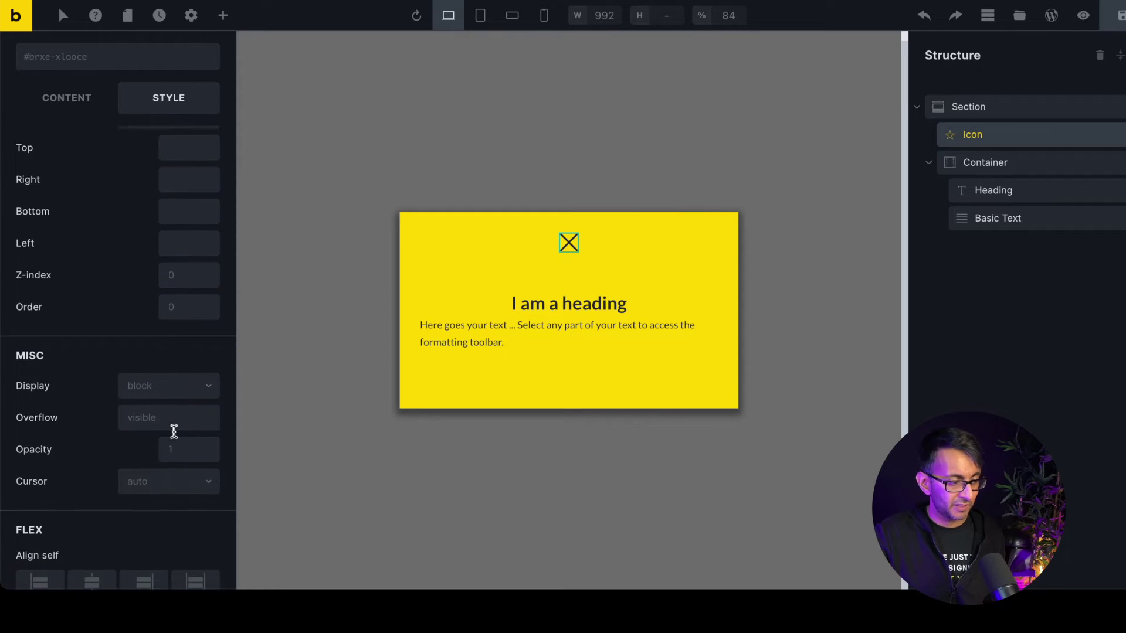
{"action": "left_click", "coordinate": [148, 373]}
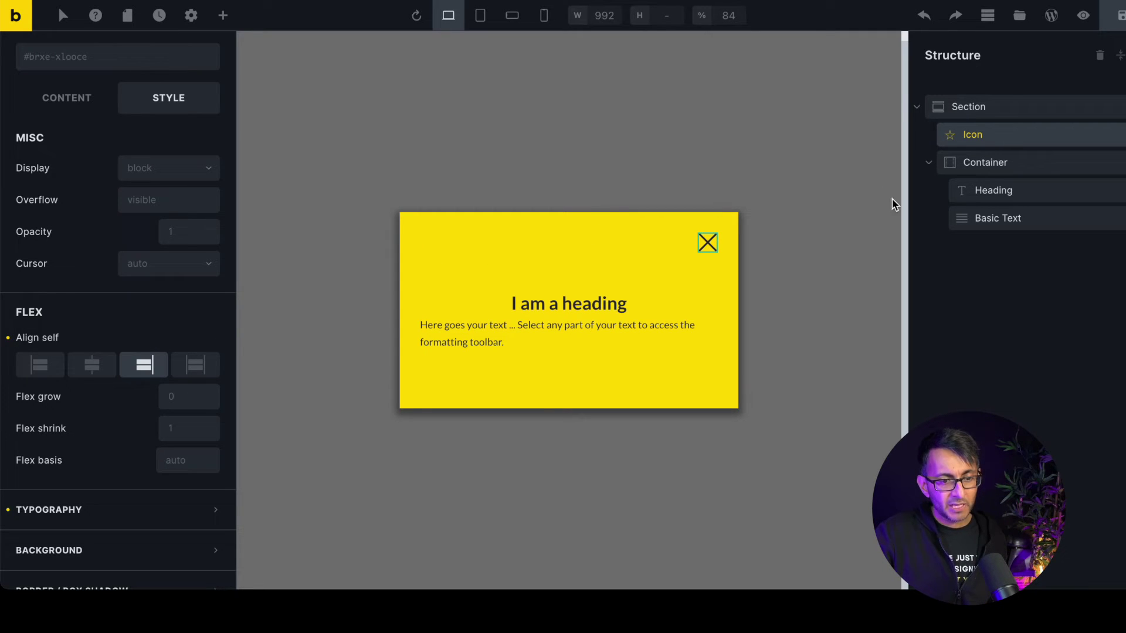
Duplicate the Heading in the Container and place one copy directly inside the Section, above the Icon
{"action": "right_click", "coordinate": [1002, 199]}
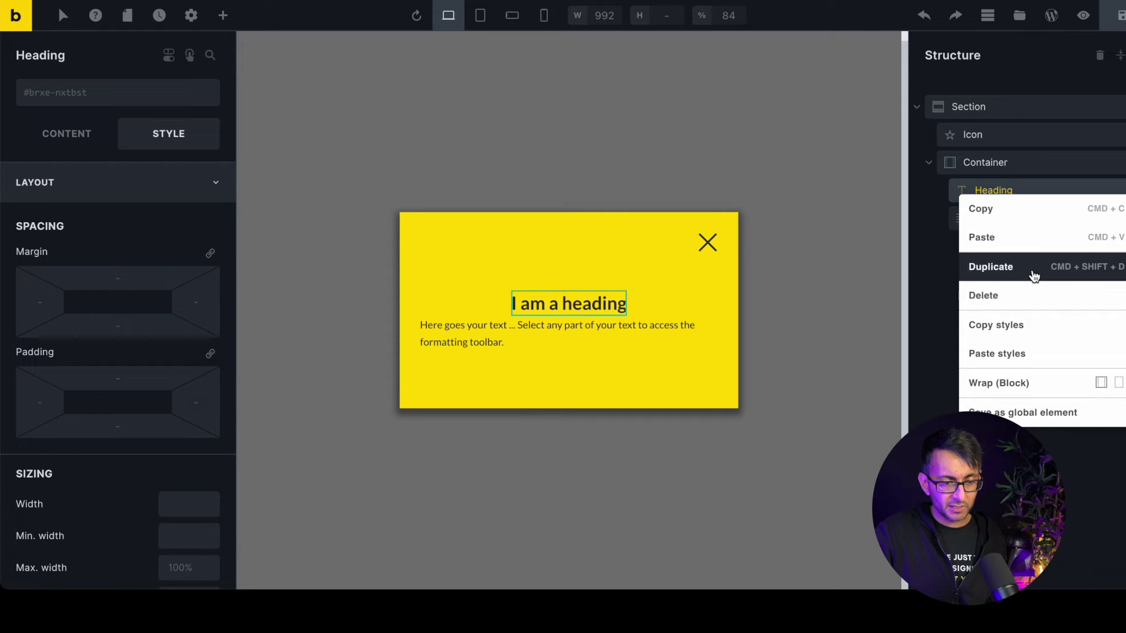
{"action": "left_click", "coordinate": [1033, 267]}
{"action": "left_click_drag", "start_coordinate": [1022, 196], "coordinate": [1010, 133]}
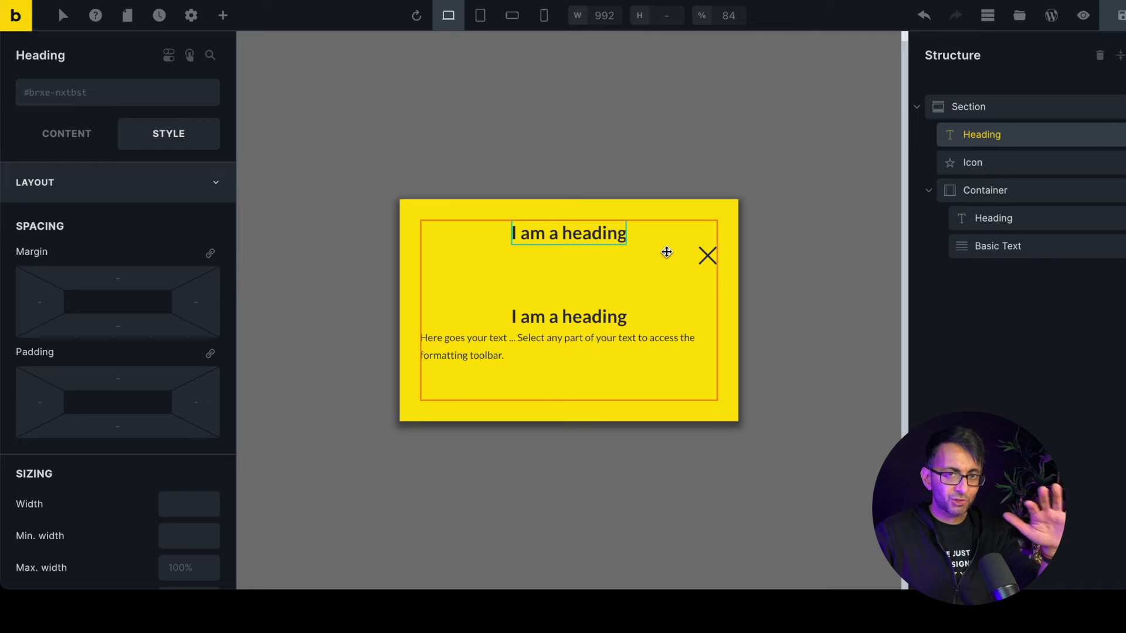
Set the Section's direction to Horizontal (row) and its flex wrap to Wrap
{"action": "left_click", "coordinate": [1023, 114]}
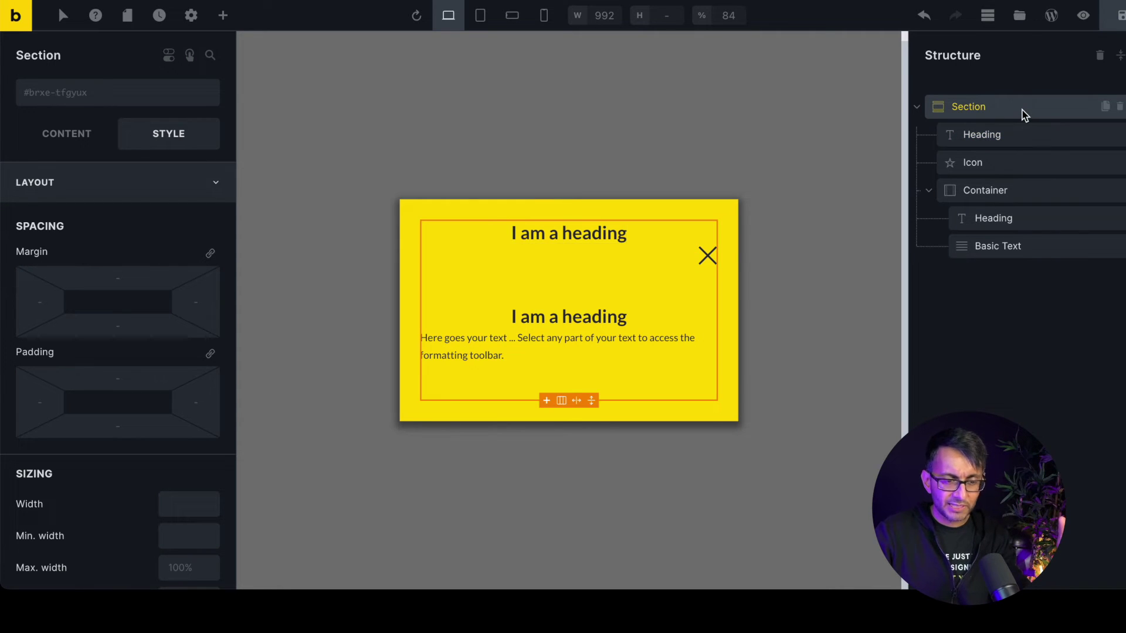
{"action": "left_click", "coordinate": [70, 132]}
{"action": "left_click", "coordinate": [170, 278]}
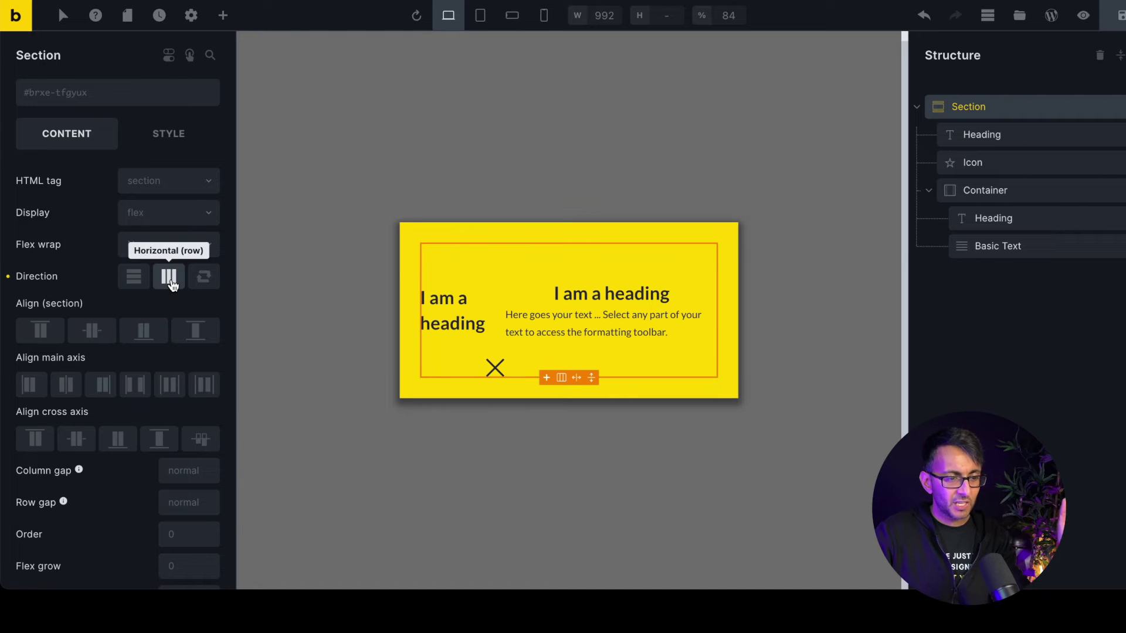
{"action": "left_click", "coordinate": [169, 245]}
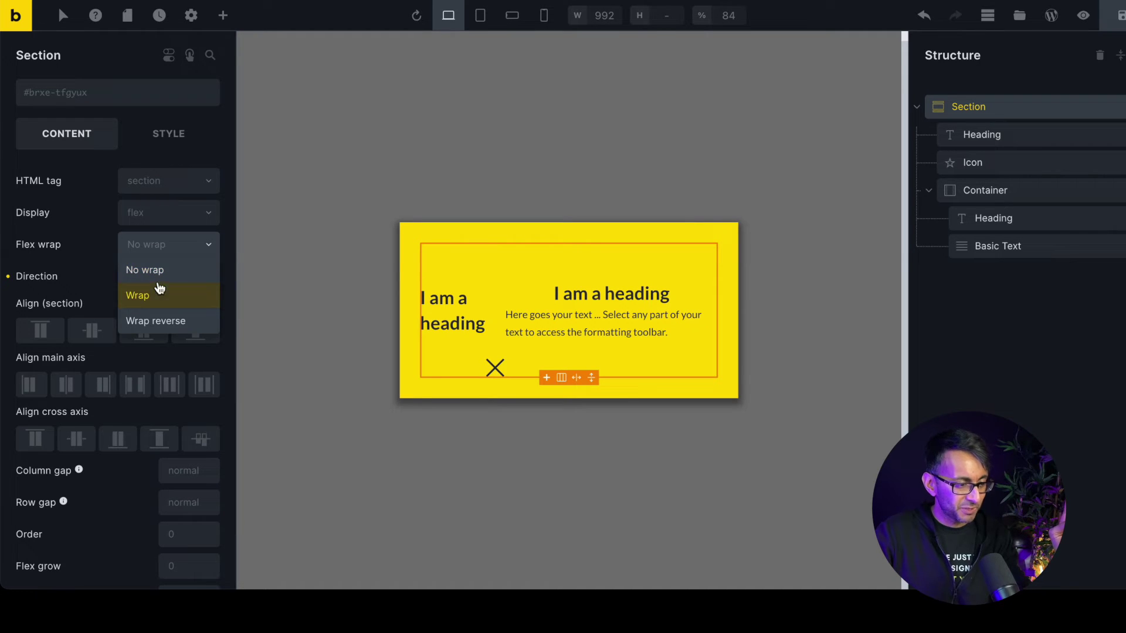
{"action": "left_click", "coordinate": [159, 294]}
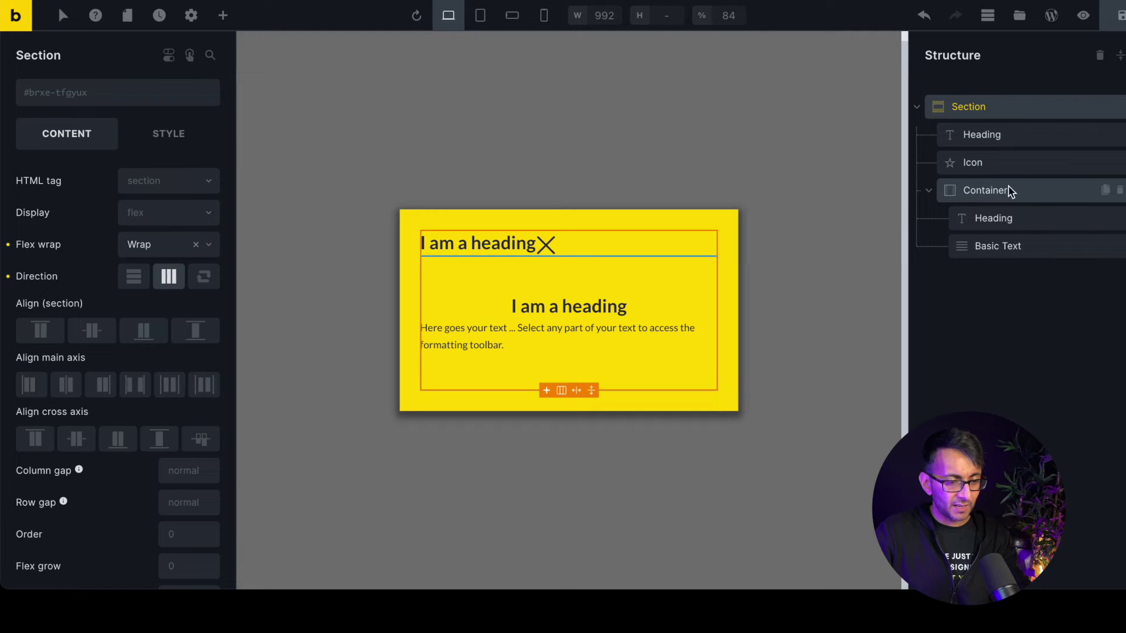
Set the Section's main axis alignment to Space between and change its top heading's text to "Hi - I'm a Pop-Up"
{"action": "left_click", "coordinate": [136, 387]}
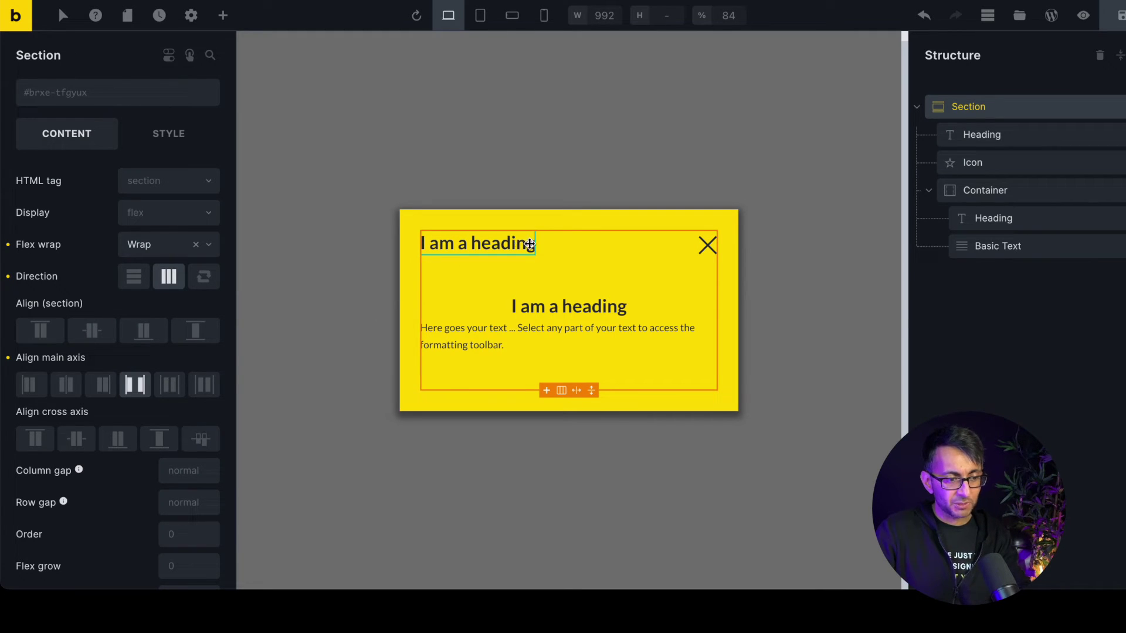
{"action": "left_click", "coordinate": [503, 242]}
{"action": "left_click_drag", "start_coordinate": [101, 187], "coordinate": [5, 186]}
{"action": "type", "text": "Hi - I'm a Pop-Up"}
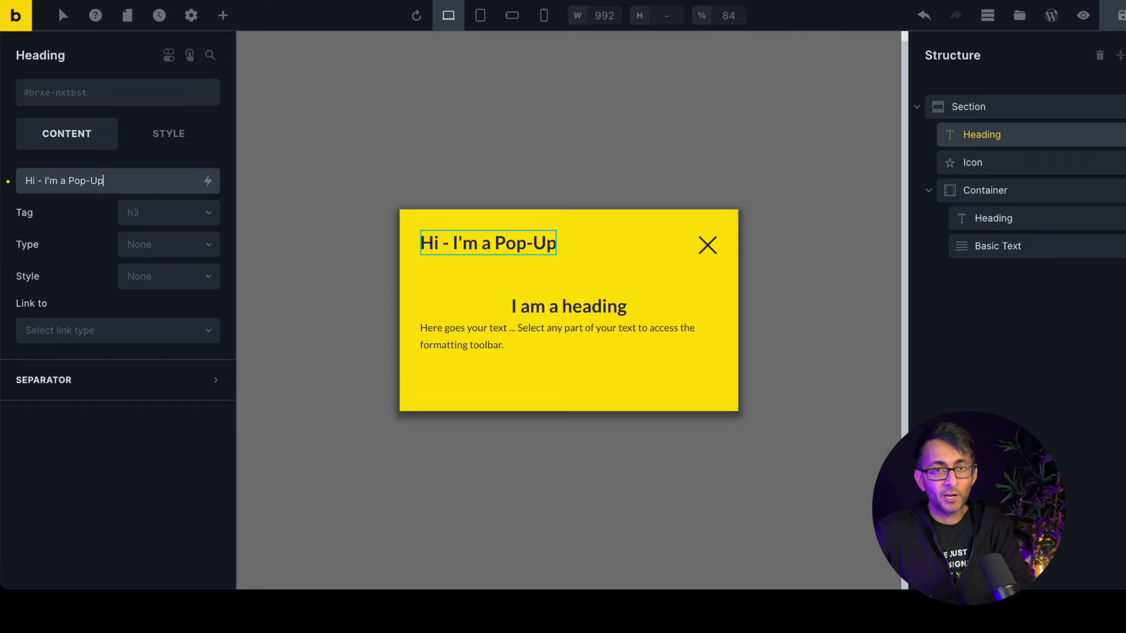
Add an interaction to the close Icon with Click as its trigger
{"action": "left_click", "coordinate": [974, 164]}
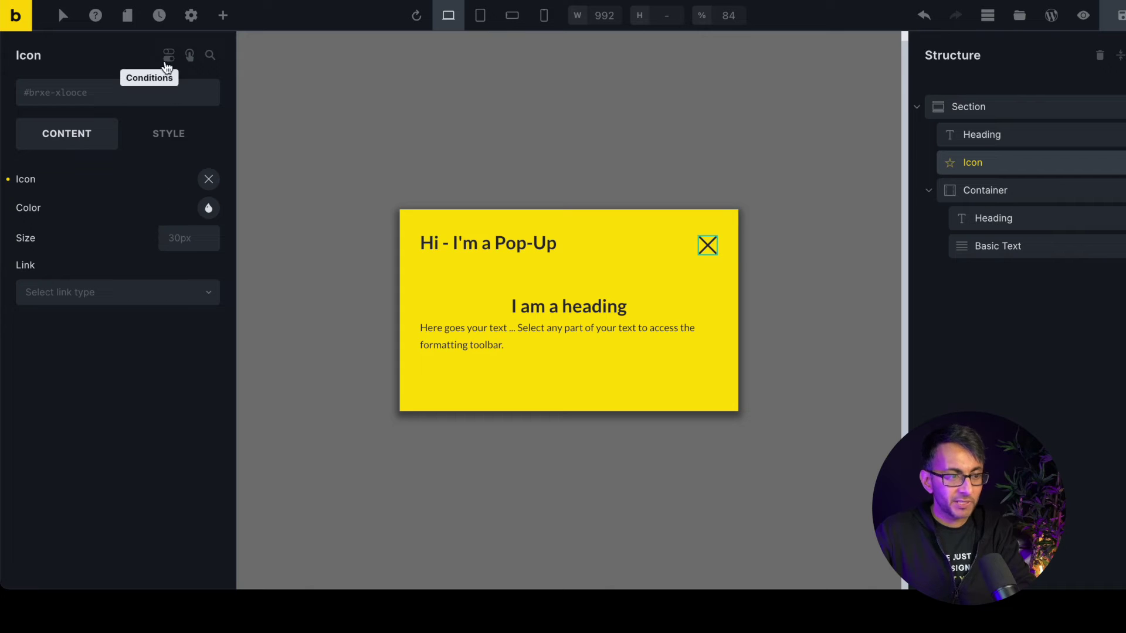
{"action": "left_click", "coordinate": [190, 56]}
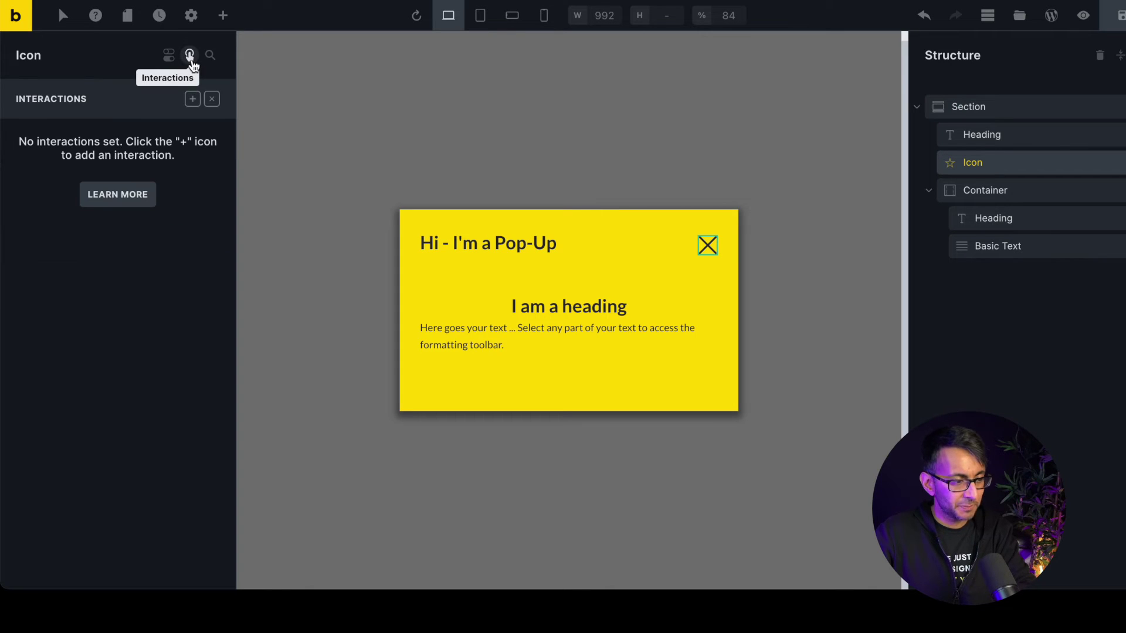
{"action": "left_click", "coordinate": [193, 99]}
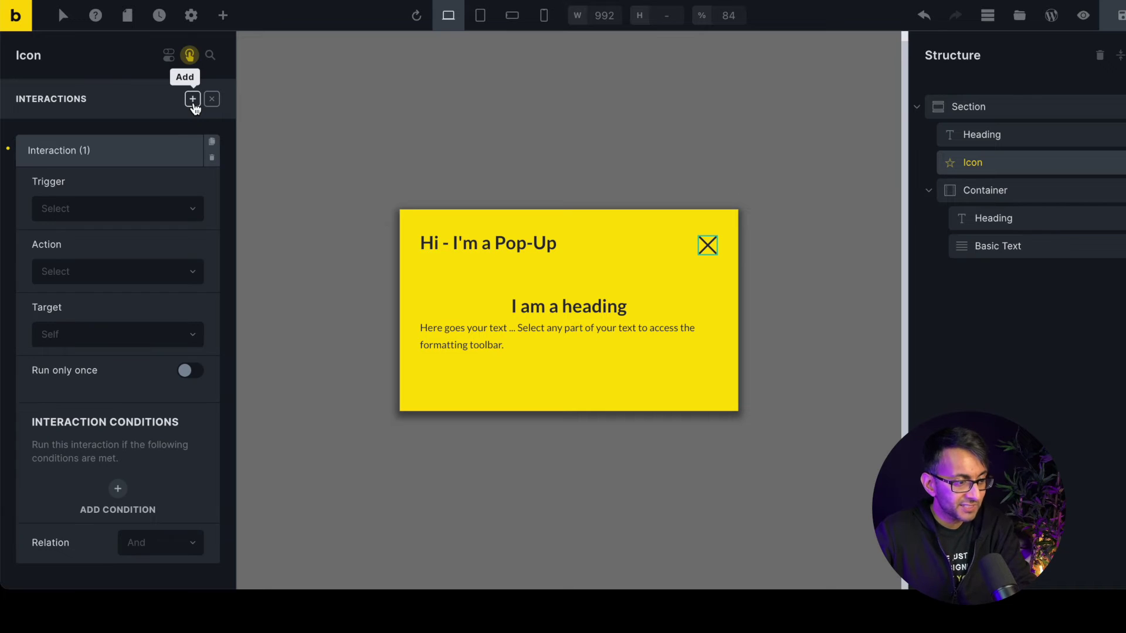
{"action": "left_click", "coordinate": [131, 213]}
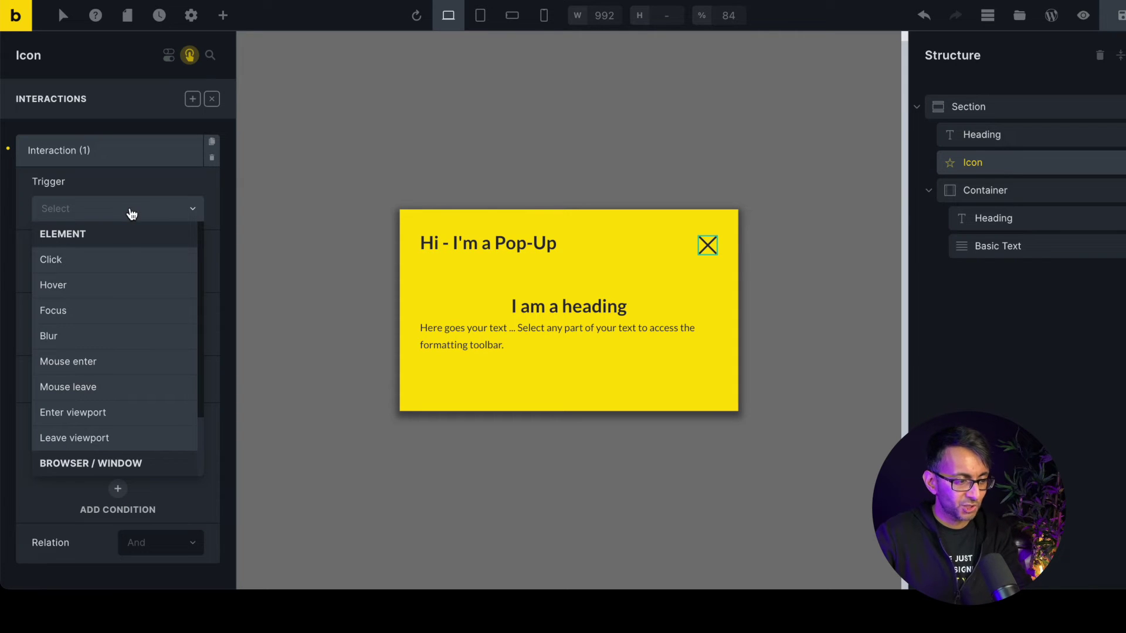
{"action": "left_click", "coordinate": [129, 260]}
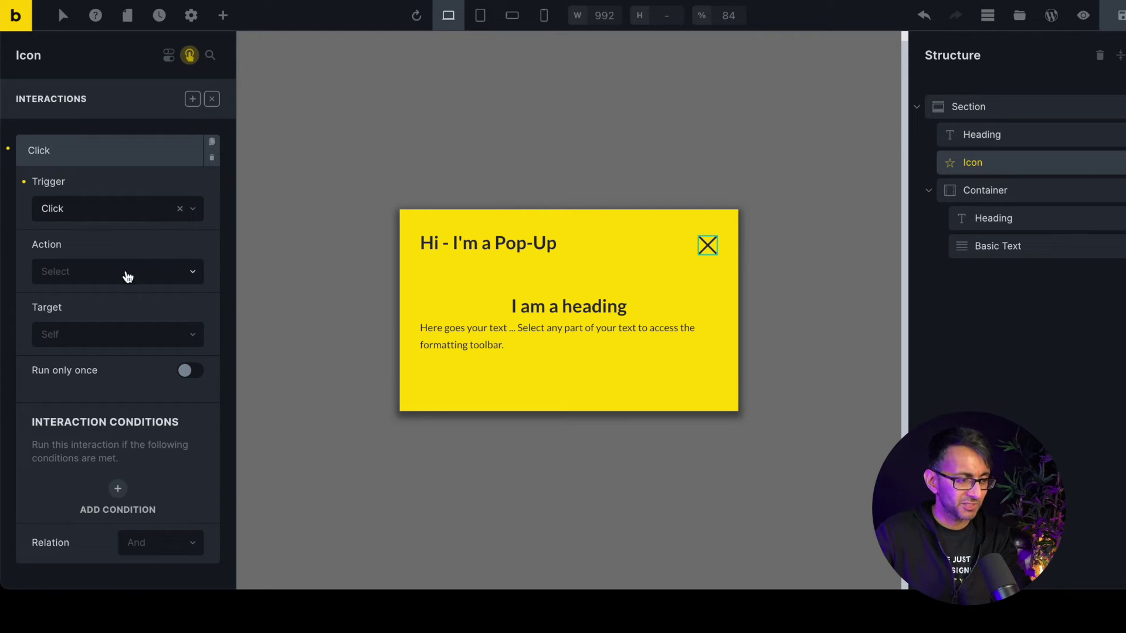
Set the Icon's click interaction to the Hide element action, targeting the popup NewPopup
{"action": "left_click", "coordinate": [126, 274]}
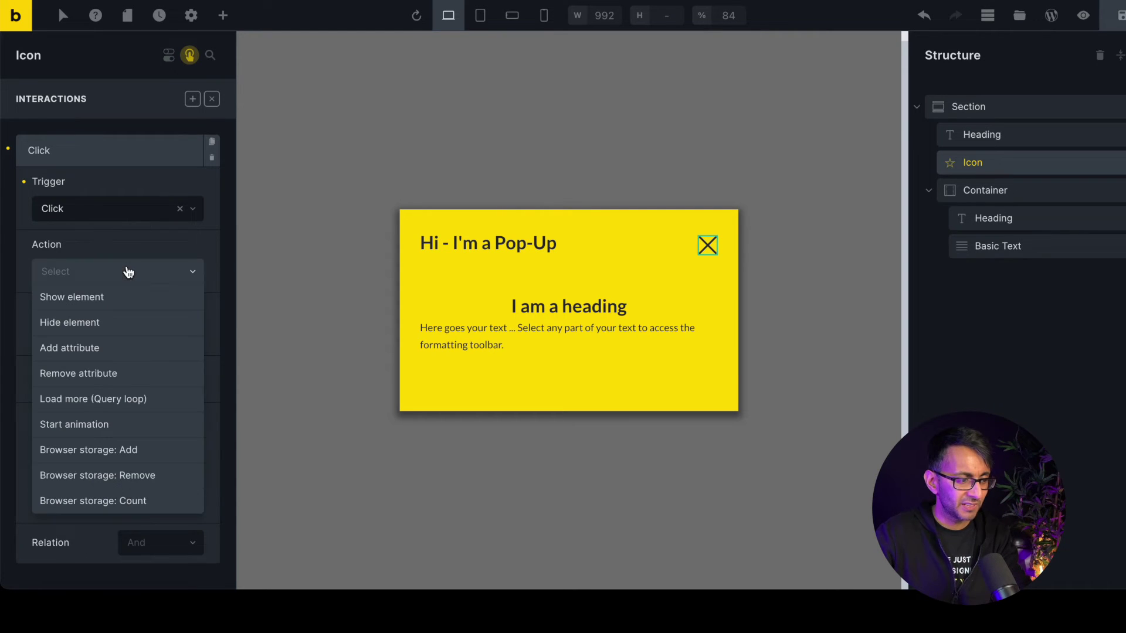
{"action": "left_click", "coordinate": [136, 323]}
{"action": "left_click", "coordinate": [130, 334]}
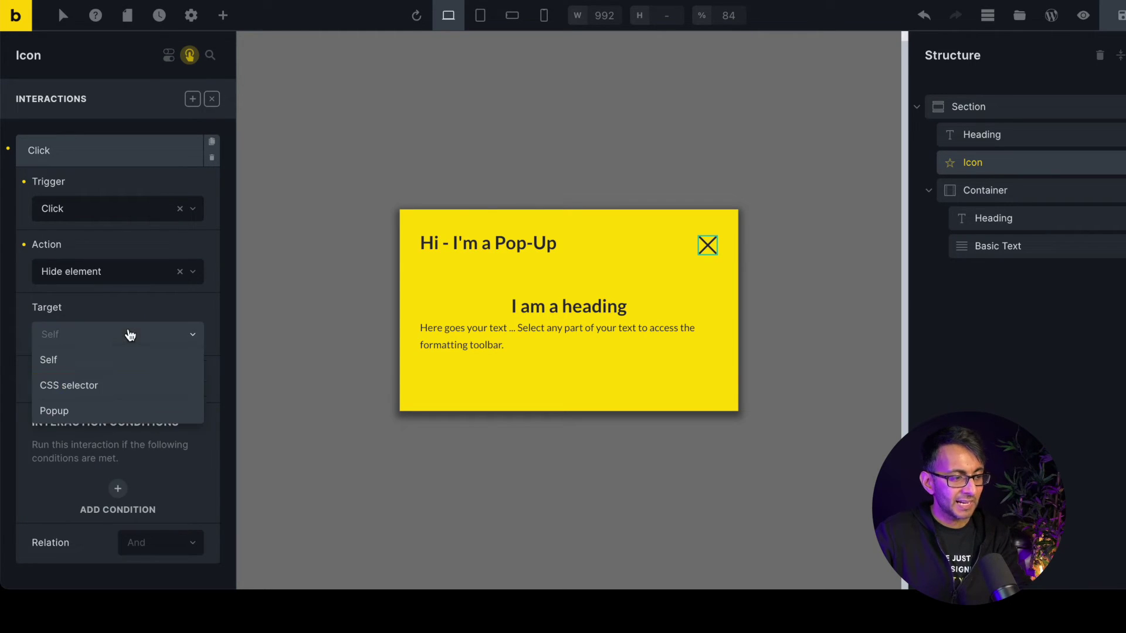
{"action": "left_click", "coordinate": [112, 407]}
{"action": "left_click", "coordinate": [111, 410]}
{"action": "left_click", "coordinate": [97, 451]}
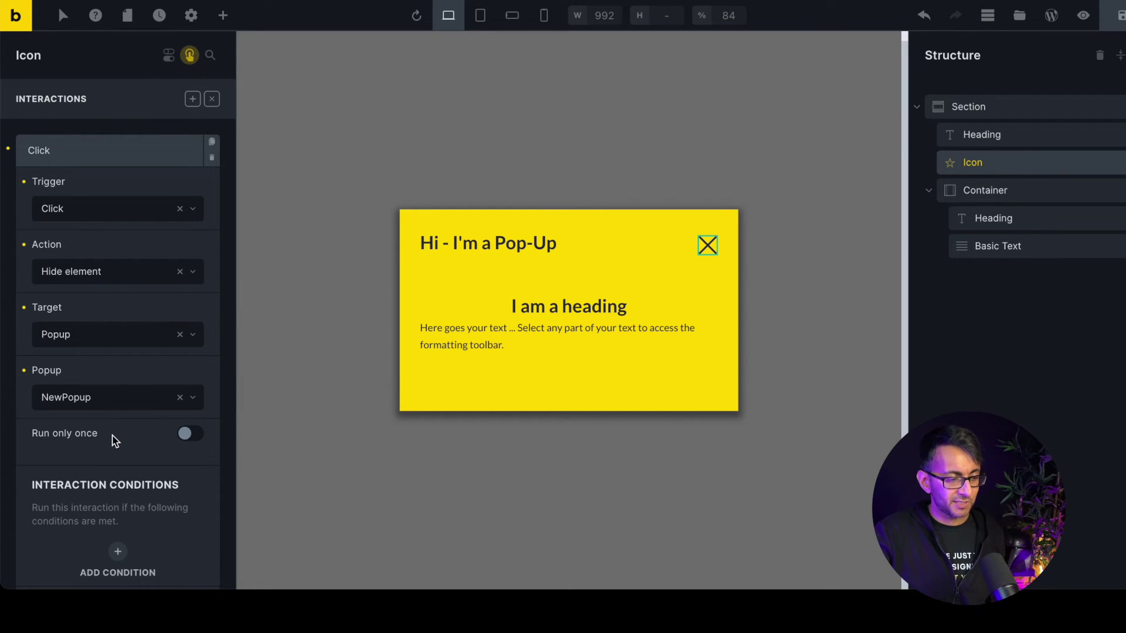
{"action": "scroll", "coordinate": [121, 449], "scroll_direction": "down", "scroll_amount": 1}
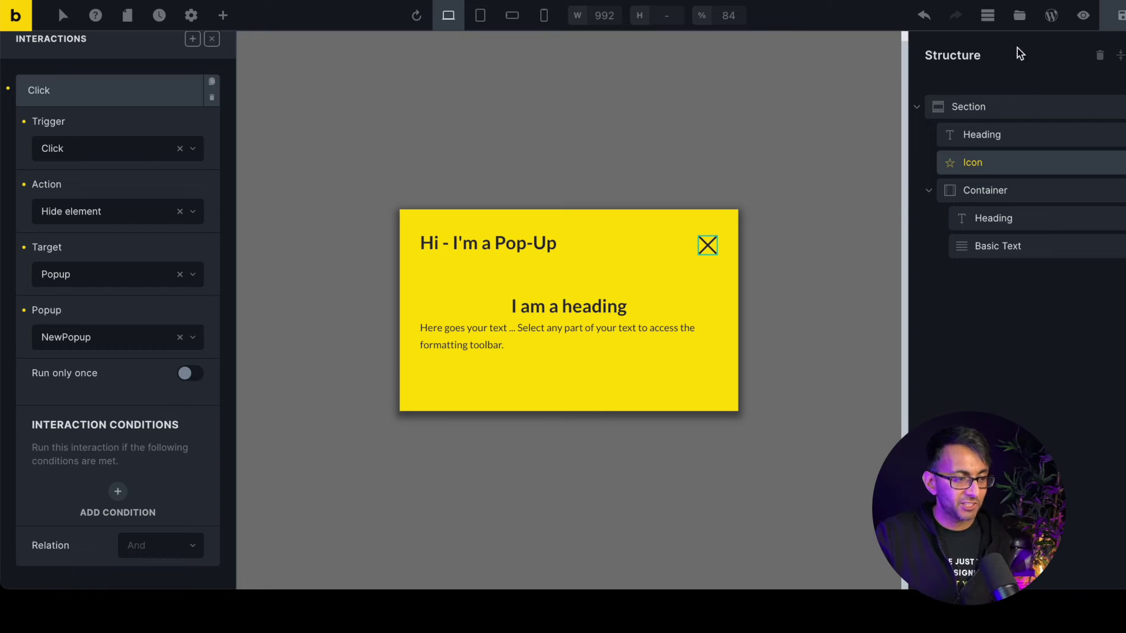
Add a template condition in the template settings that applies the popup to the Entire website
{"action": "left_click", "coordinate": [192, 17]}
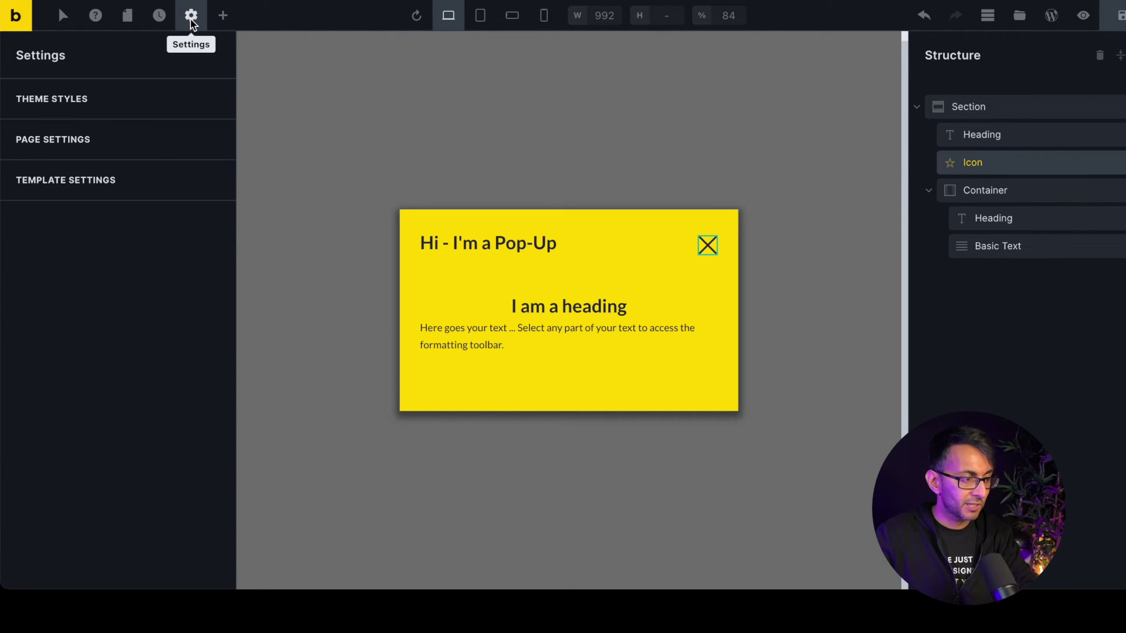
{"action": "left_click", "coordinate": [141, 185]}
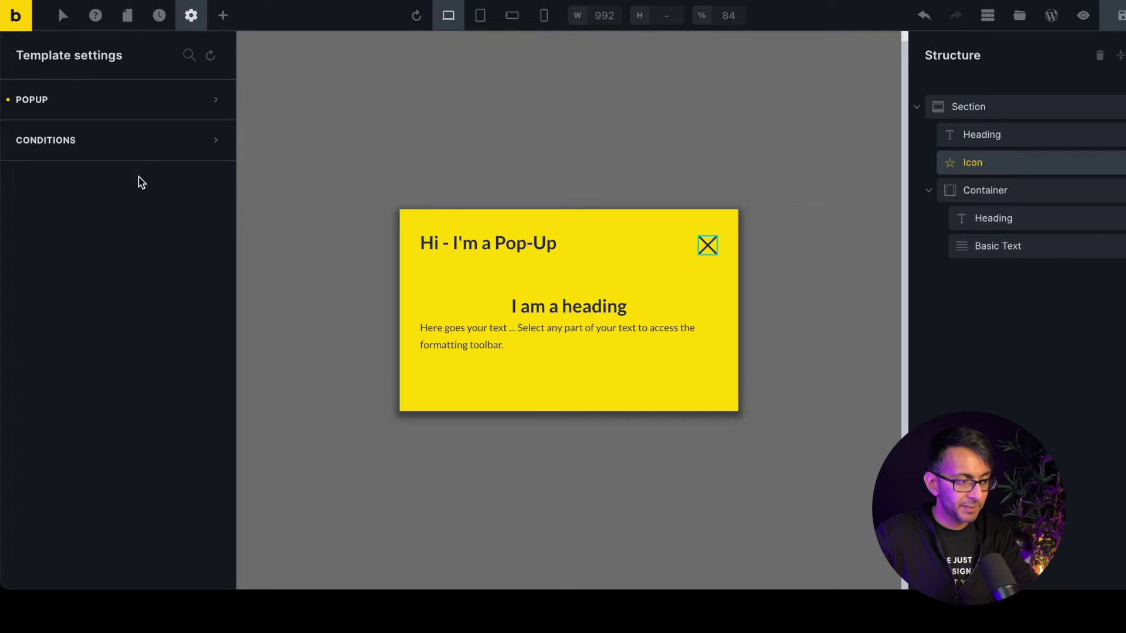
{"action": "left_click", "coordinate": [135, 146]}
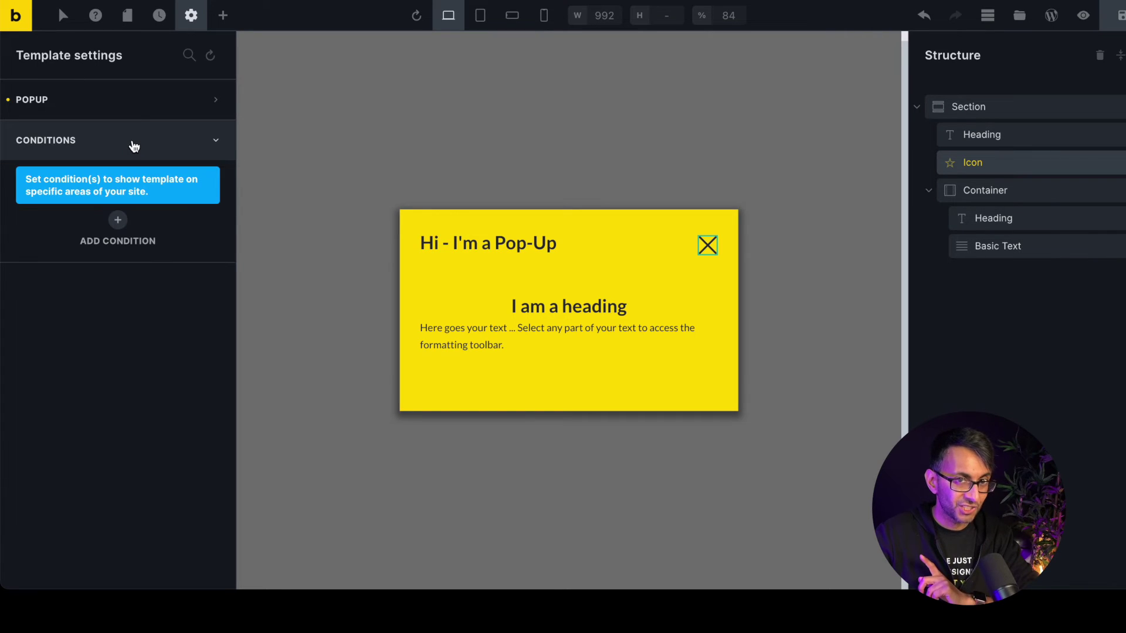
{"action": "left_click", "coordinate": [118, 223]}
{"action": "left_click", "coordinate": [141, 265]}
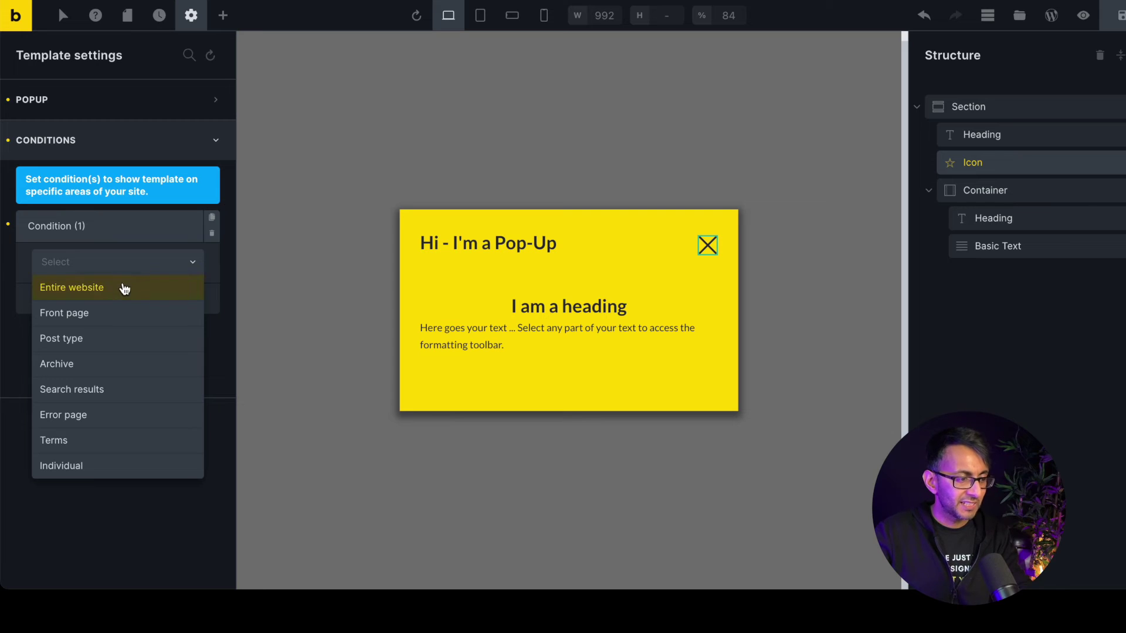
{"action": "left_click", "coordinate": [124, 288]}
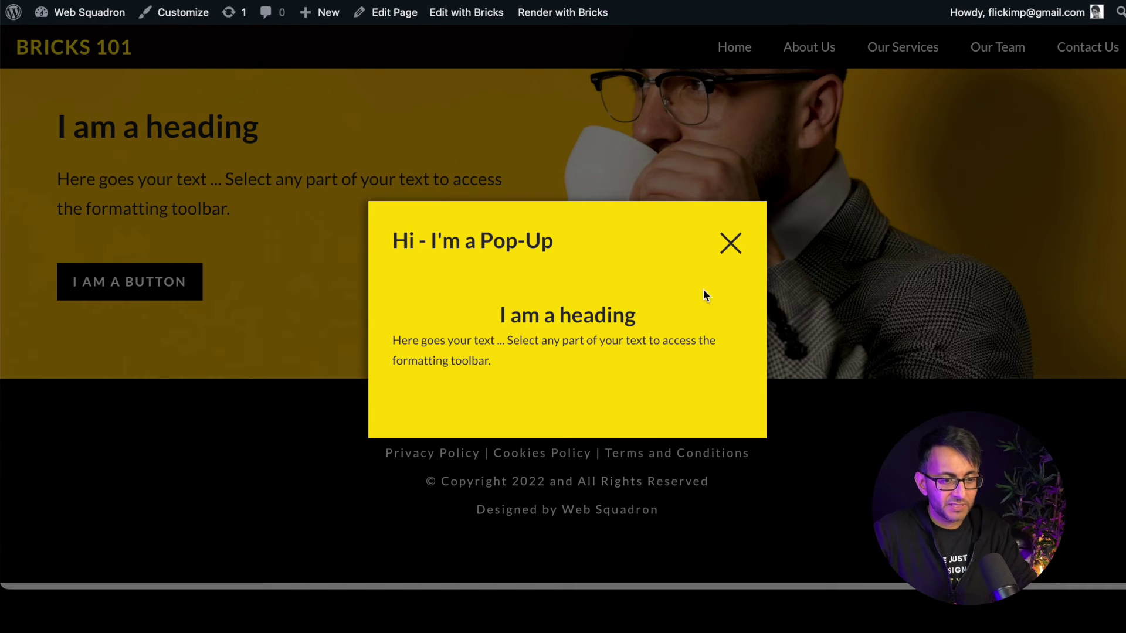
Test the close icon by dismissing the popup on the live page, and reload the page
{"action": "left_click", "coordinate": [731, 242]}
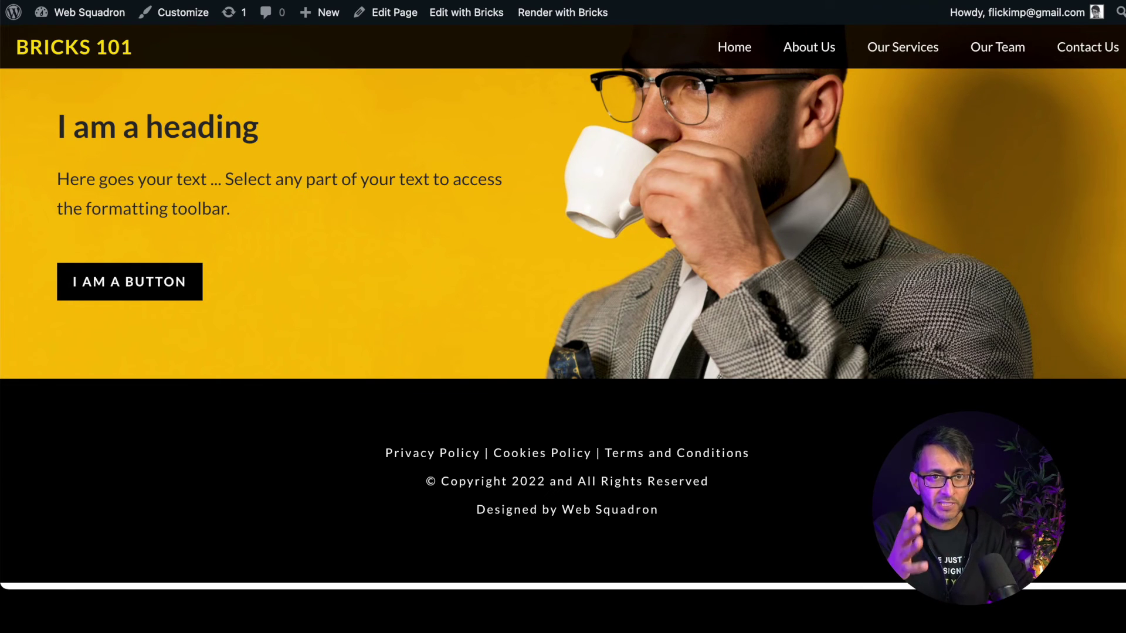
{"action": "key", "text": "super+l"}
{"action": "key", "text": "Return"}
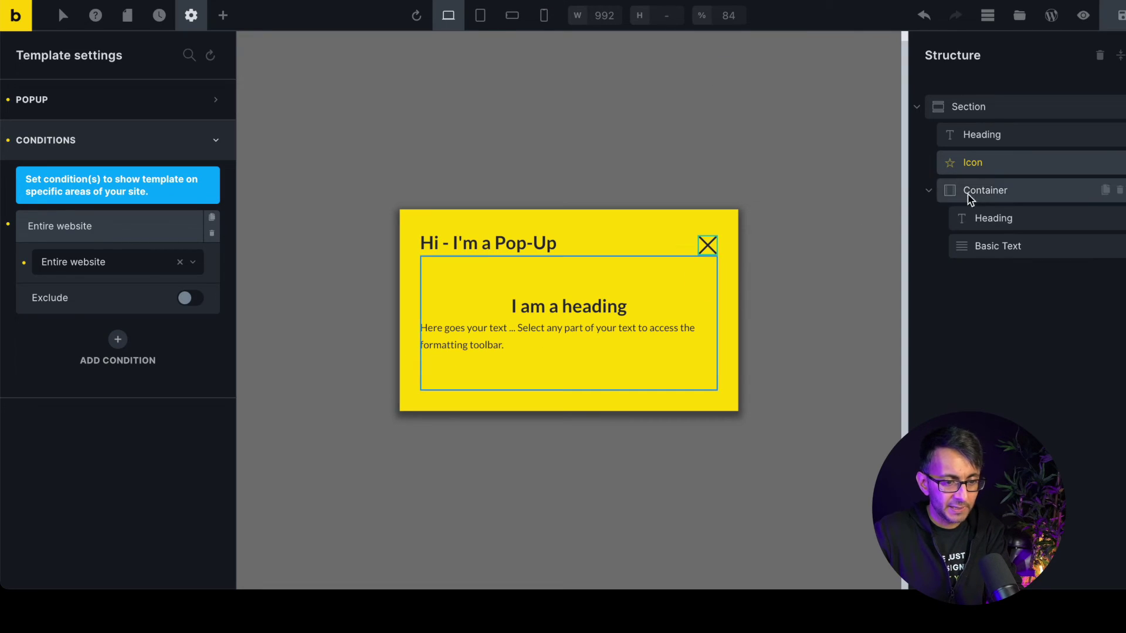
Set the close Icon's cursor style to pointer and save the template
{"action": "left_click", "coordinate": [189, 56]}
{"action": "left_click", "coordinate": [190, 57]}
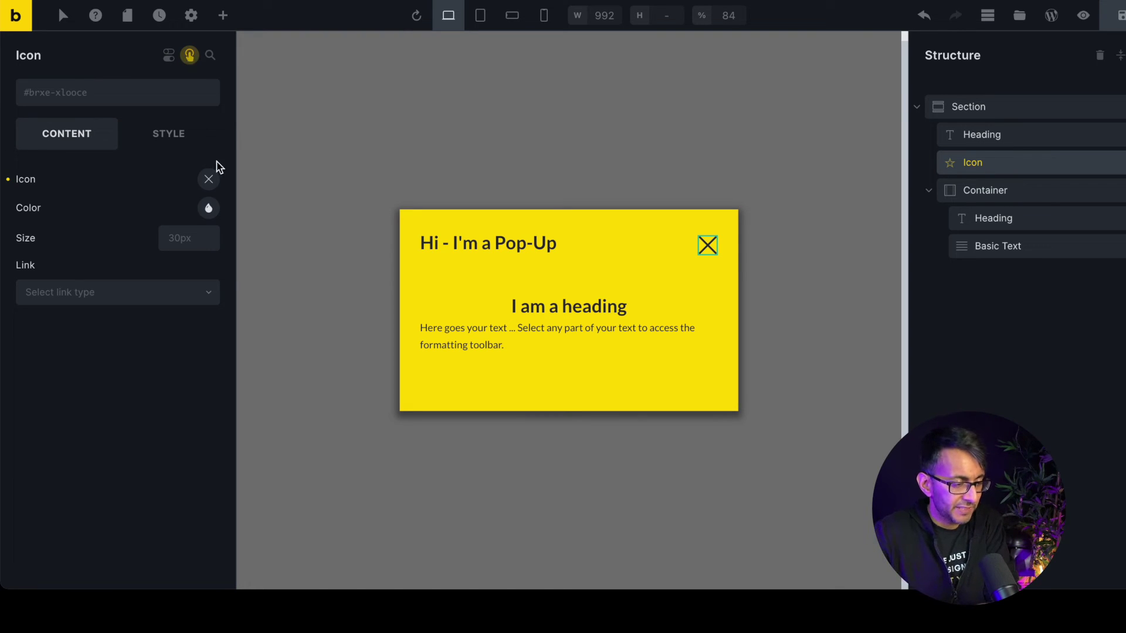
{"action": "left_click", "coordinate": [174, 138]}
{"action": "scroll", "coordinate": [162, 416], "scroll_direction": "down", "scroll_amount": 5}
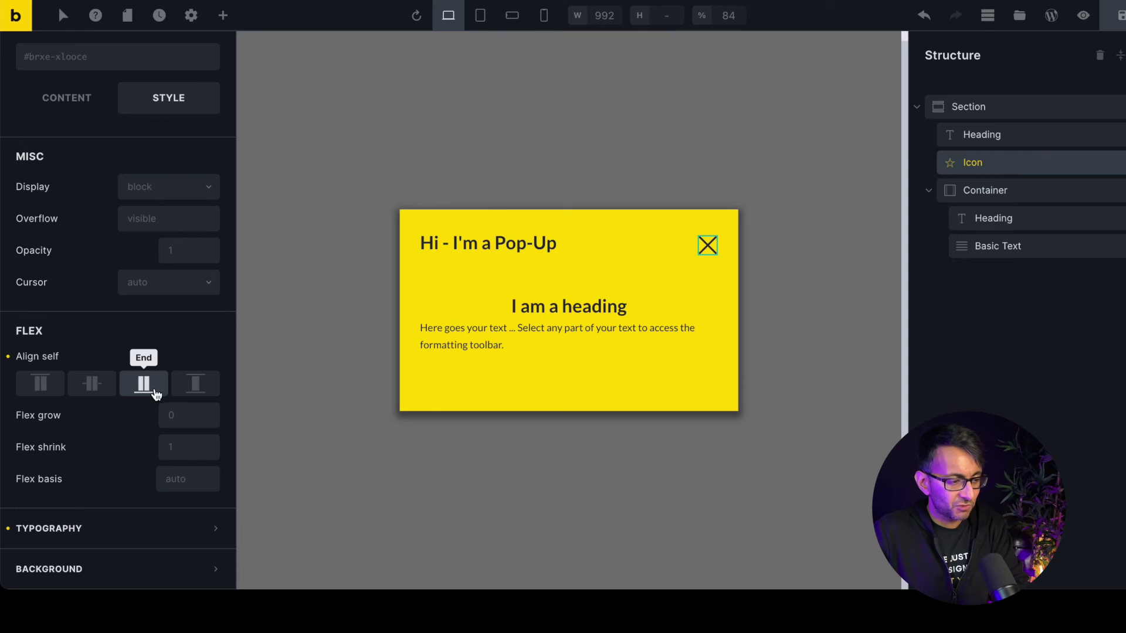
{"action": "scroll", "coordinate": [163, 382], "scroll_direction": "up", "scroll_amount": 1}
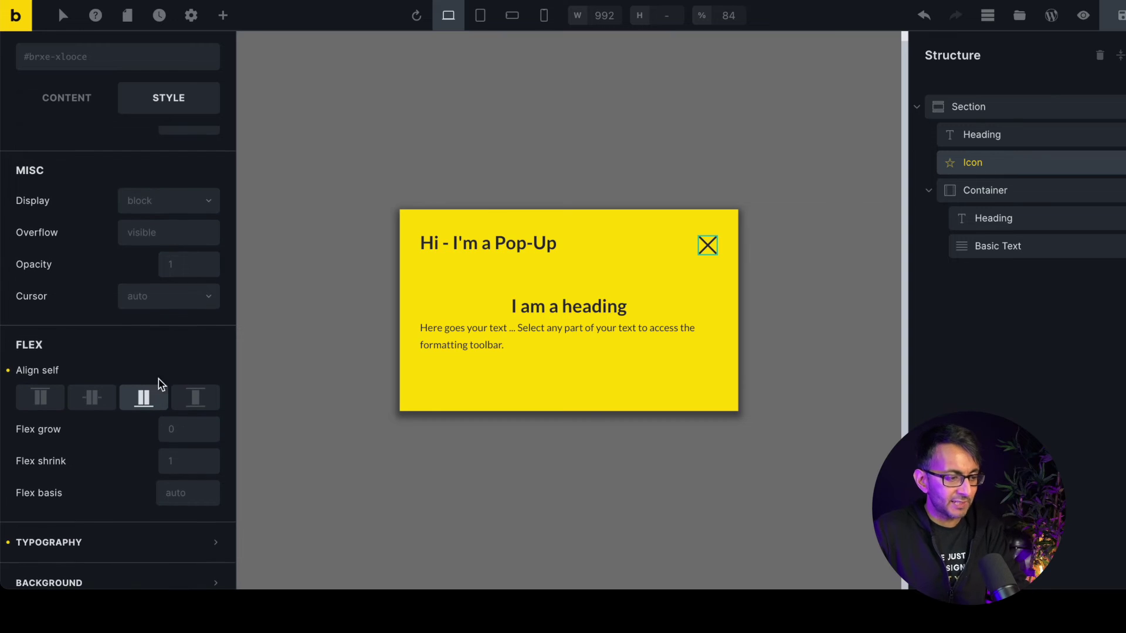
{"action": "left_click", "coordinate": [197, 300]}
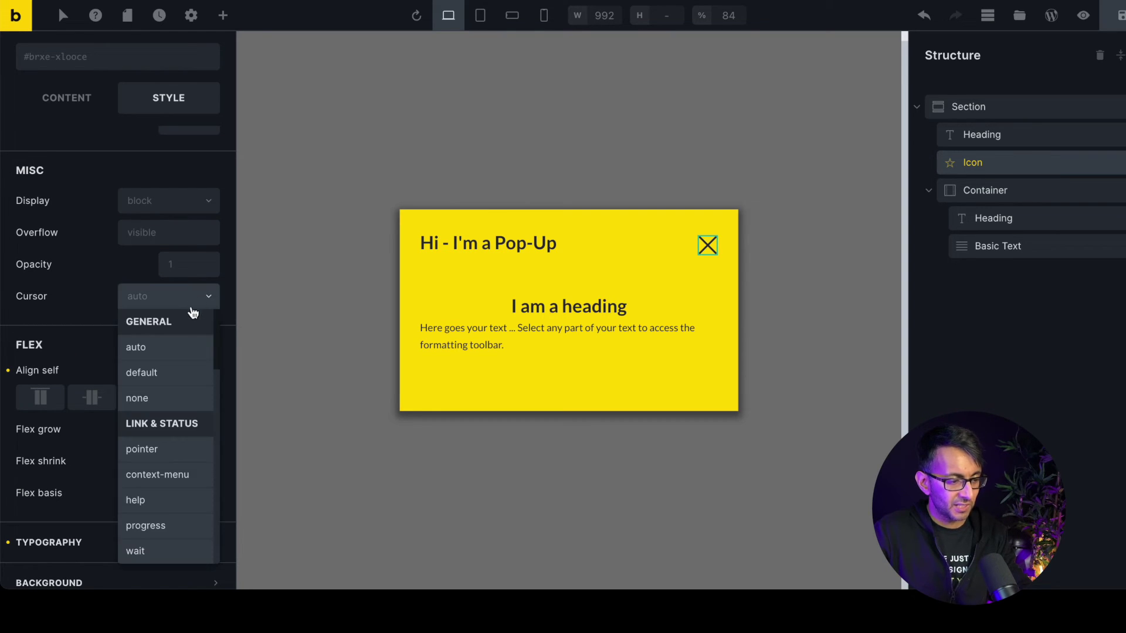
{"action": "left_click", "coordinate": [178, 452]}
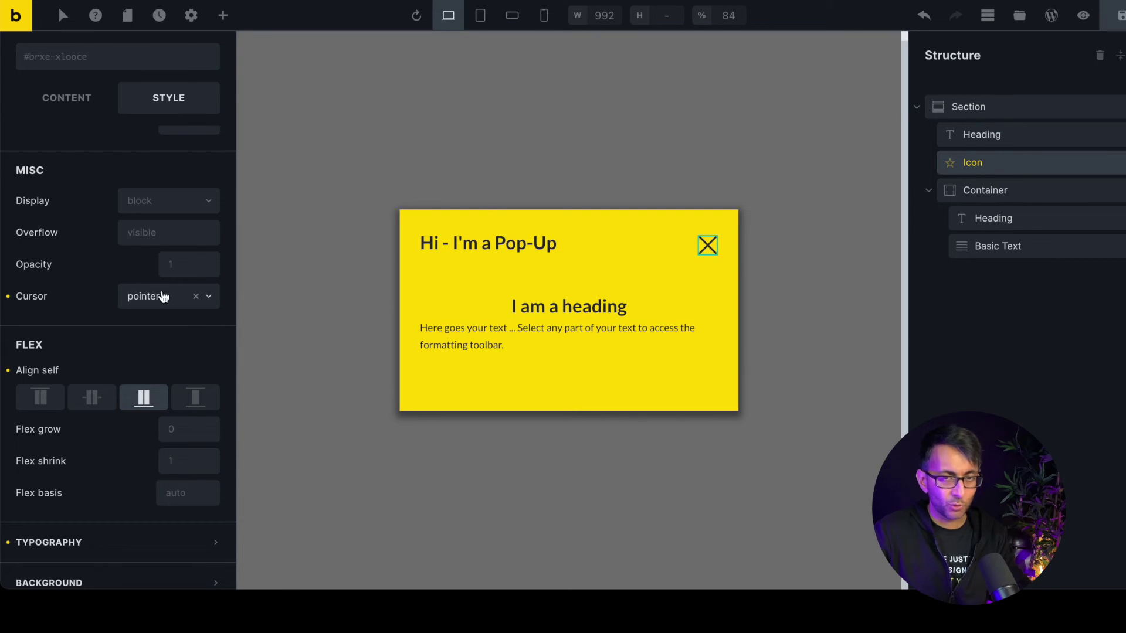
{"action": "left_click", "coordinate": [63, 15]}
{"action": "left_click", "coordinate": [1117, 15]}
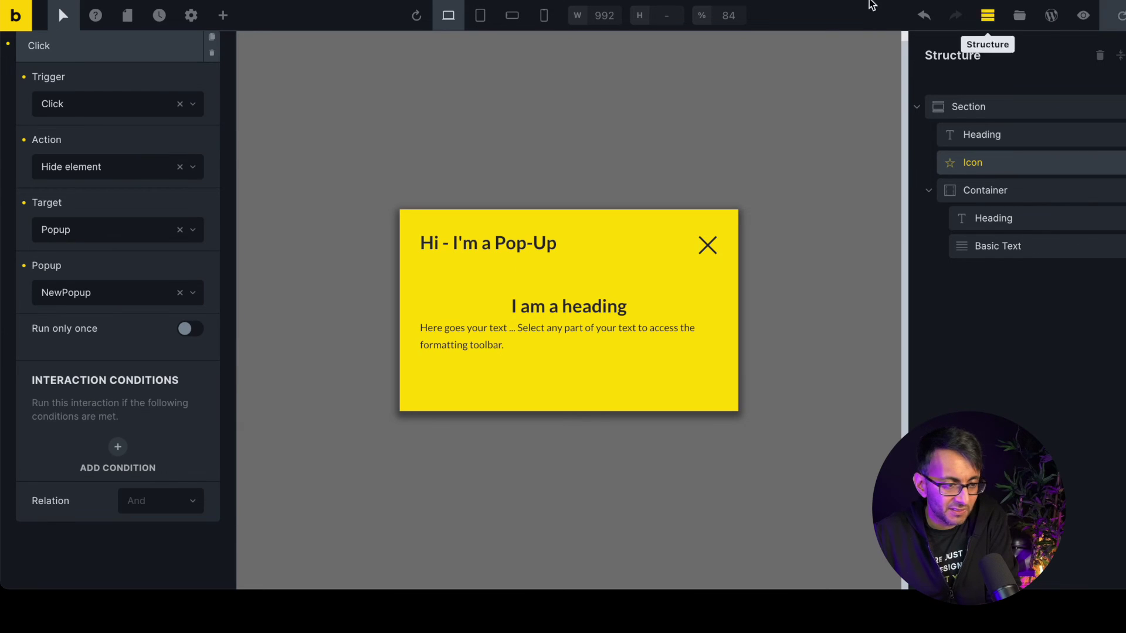
Add a second interaction to the close Icon with Hover as its trigger
{"action": "scroll", "coordinate": [75, 129], "scroll_direction": "up", "scroll_amount": 2}
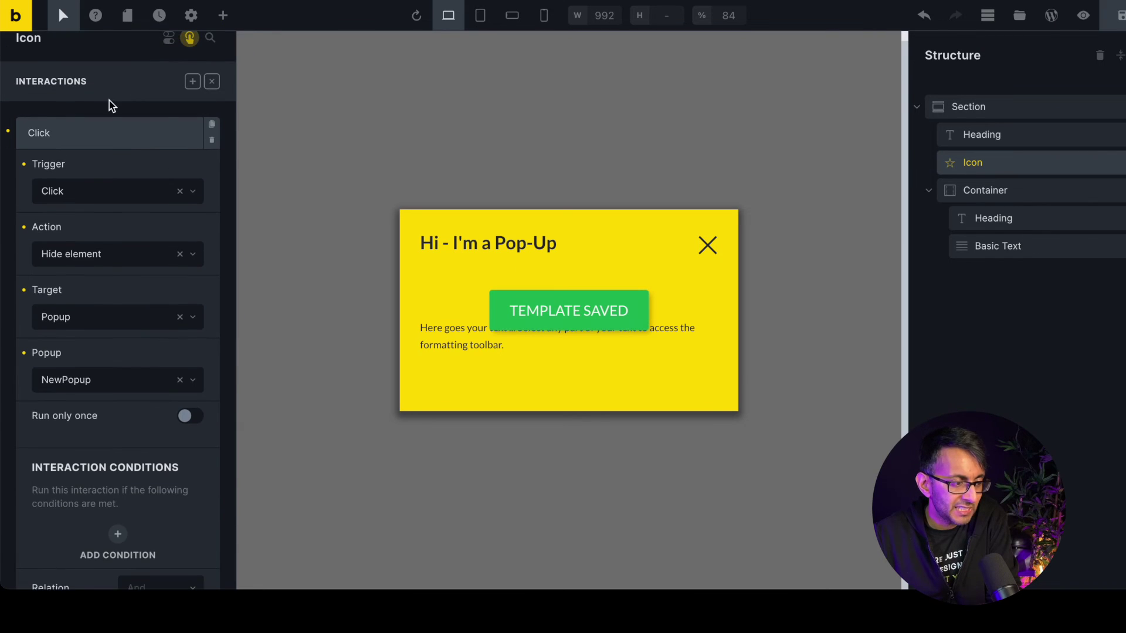
{"action": "left_click", "coordinate": [193, 82]}
{"action": "scroll", "coordinate": [150, 363], "scroll_direction": "down", "scroll_amount": 7}
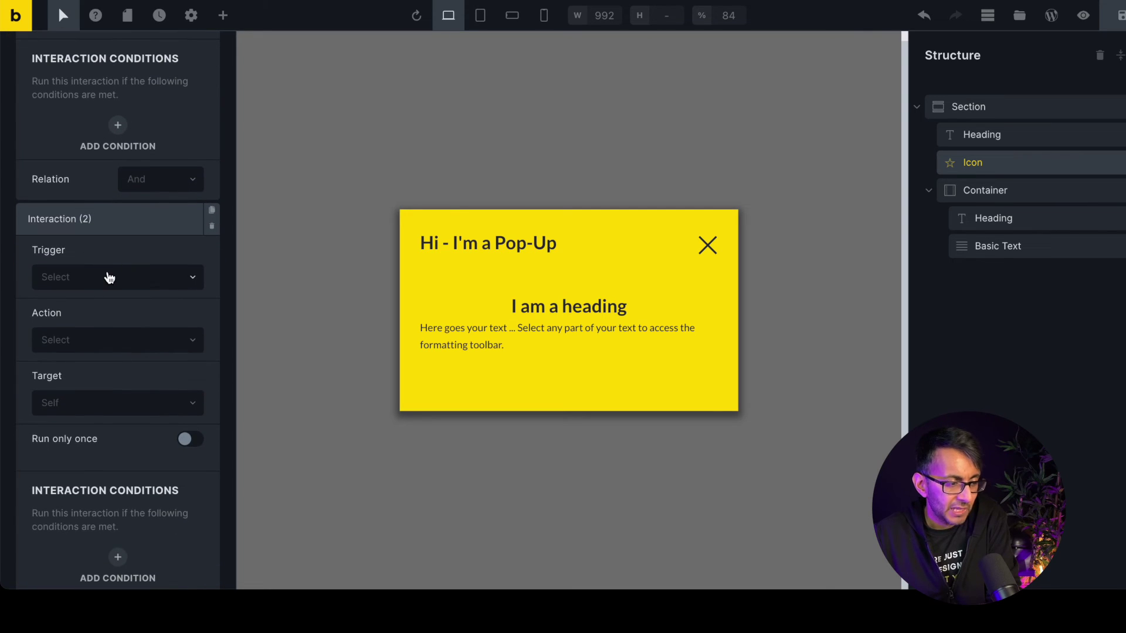
{"action": "left_click", "coordinate": [109, 278]}
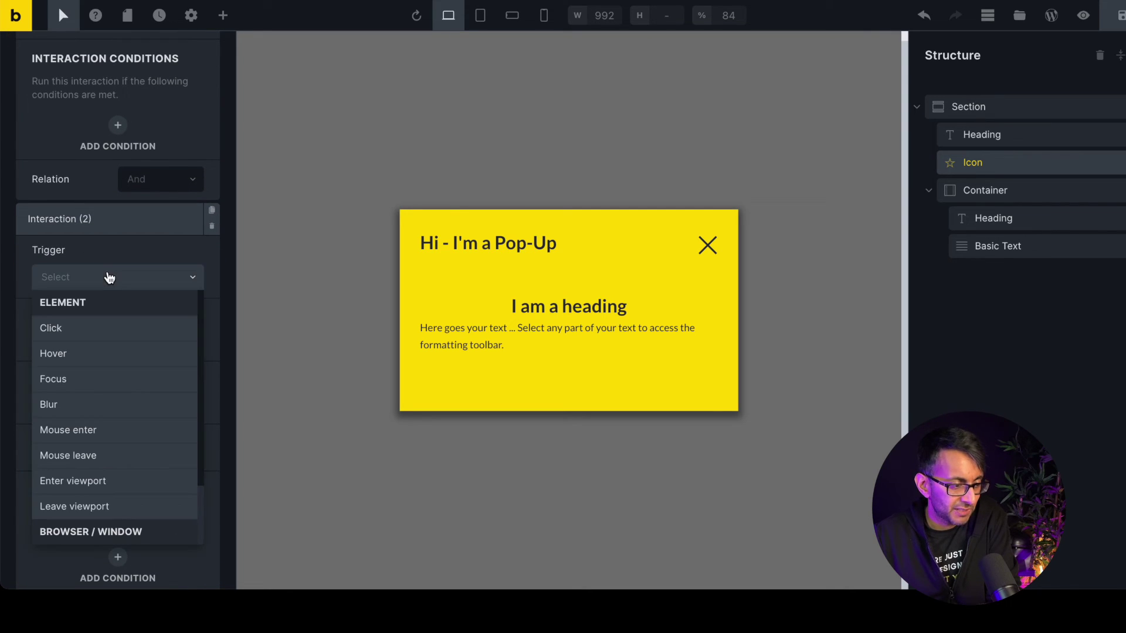
{"action": "left_click", "coordinate": [113, 354]}
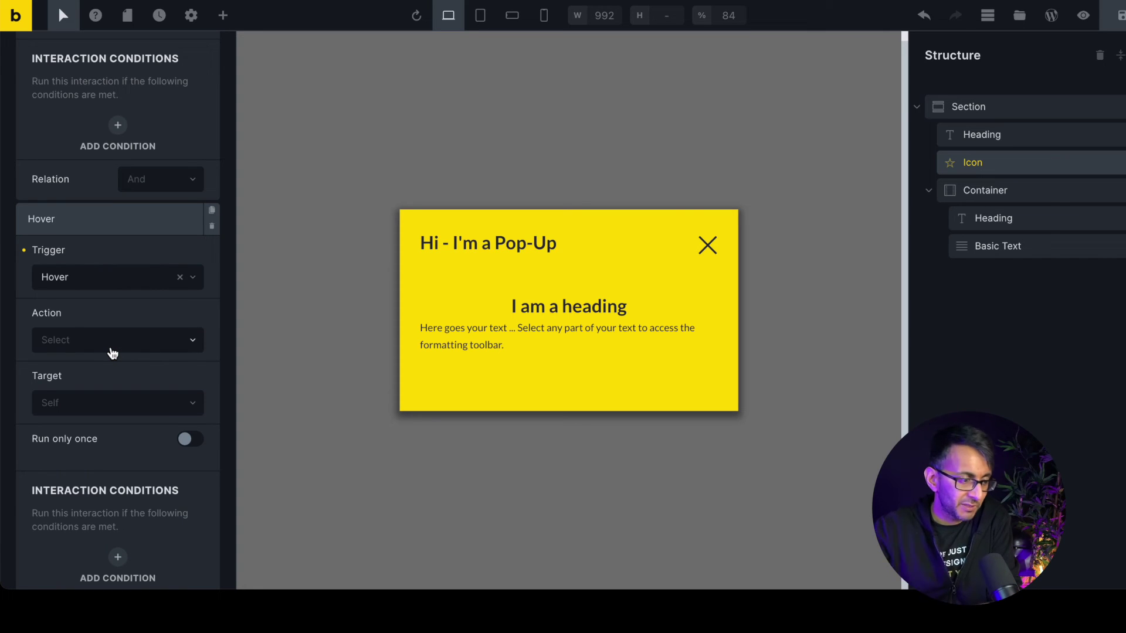
Set the hover interaction's action to Start animation with the bounce animation
{"action": "left_click", "coordinate": [124, 347]}
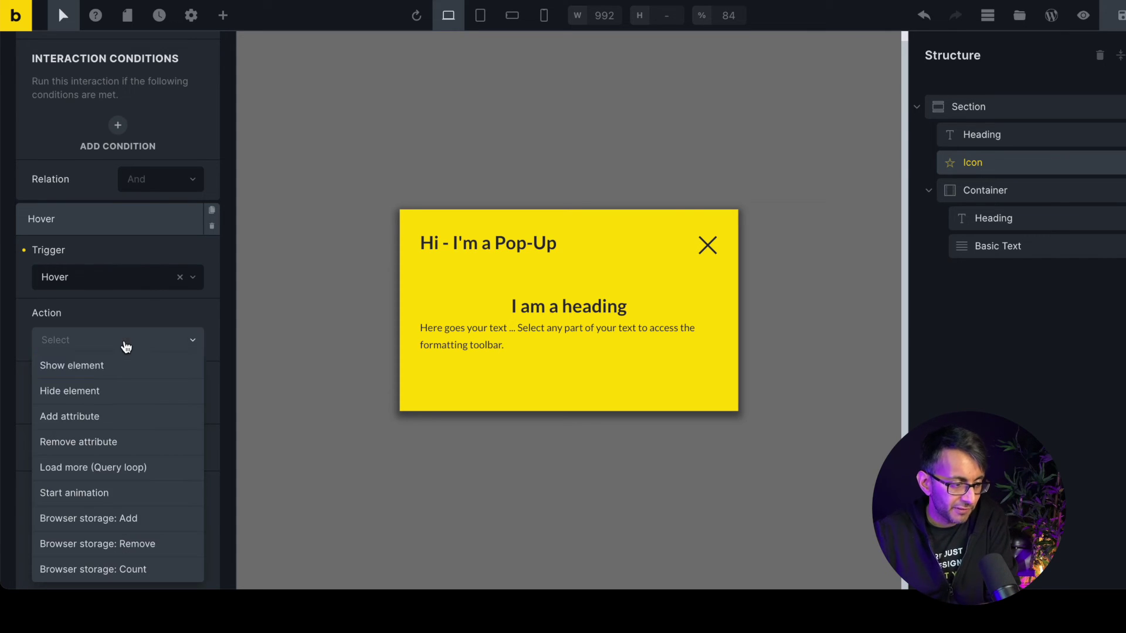
{"action": "scroll", "coordinate": [135, 498], "scroll_direction": "down", "scroll_amount": 1}
{"action": "left_click", "coordinate": [125, 412]}
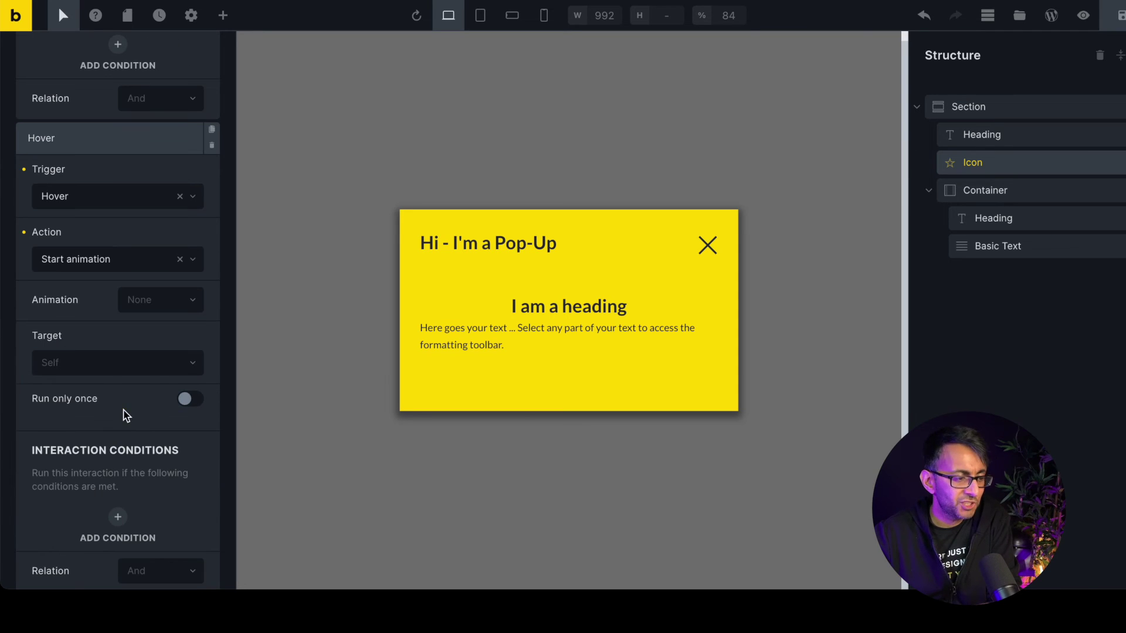
{"action": "left_click", "coordinate": [160, 302]}
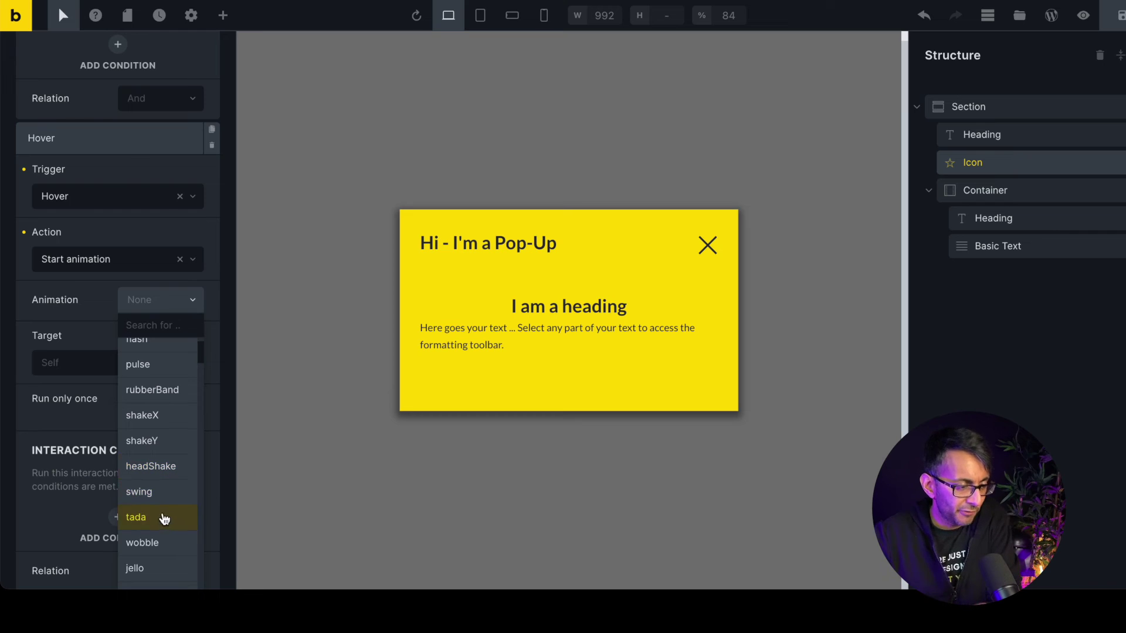
{"action": "left_click", "coordinate": [146, 343]}
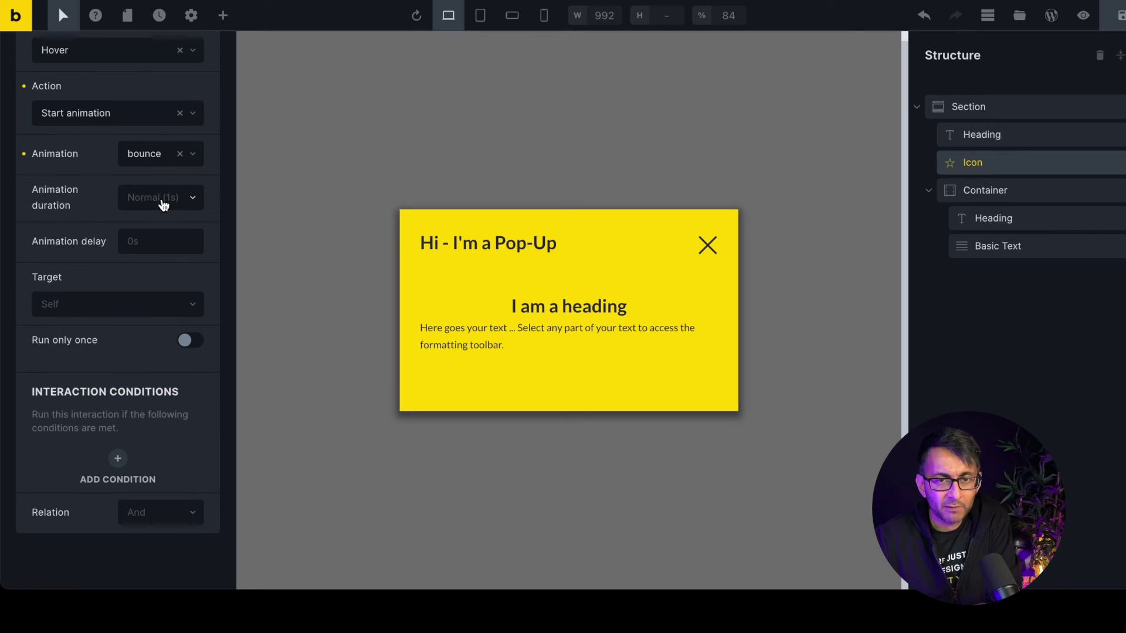
Try the Normal duration for the bounce animation, and clear the duration setting
{"action": "left_click", "coordinate": [195, 199]}
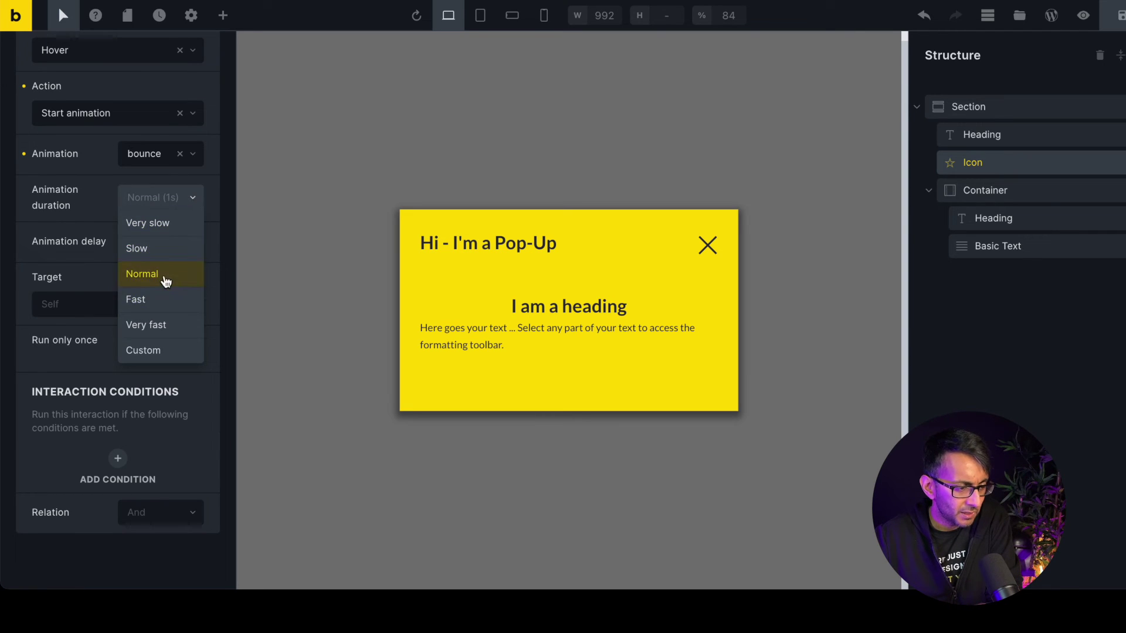
{"action": "left_click", "coordinate": [165, 274]}
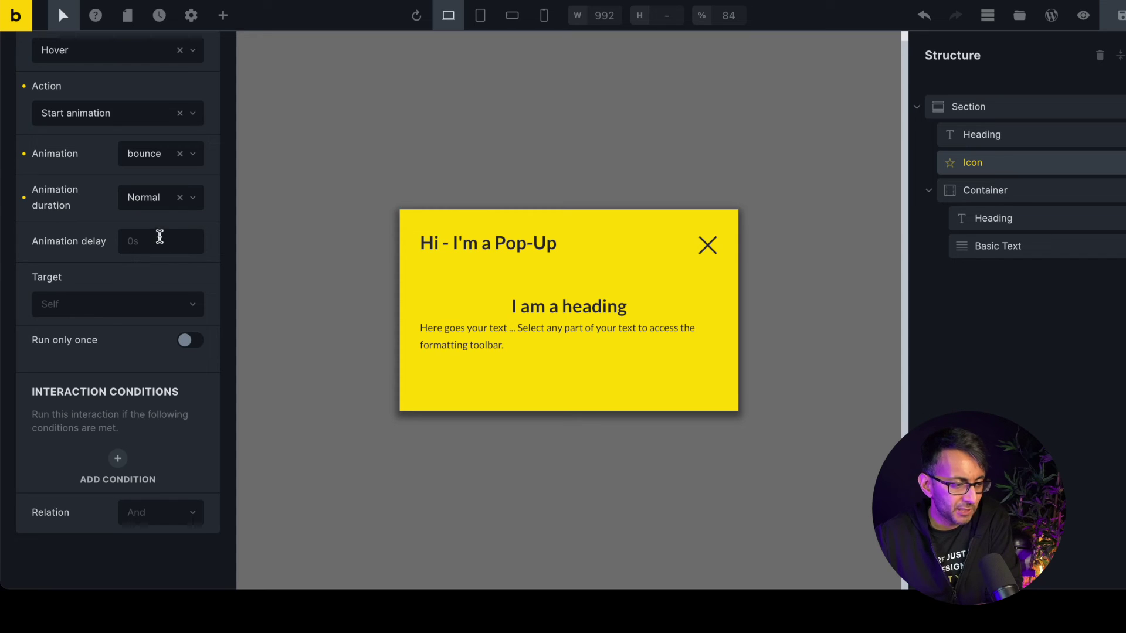
{"action": "left_click", "coordinate": [180, 197]}
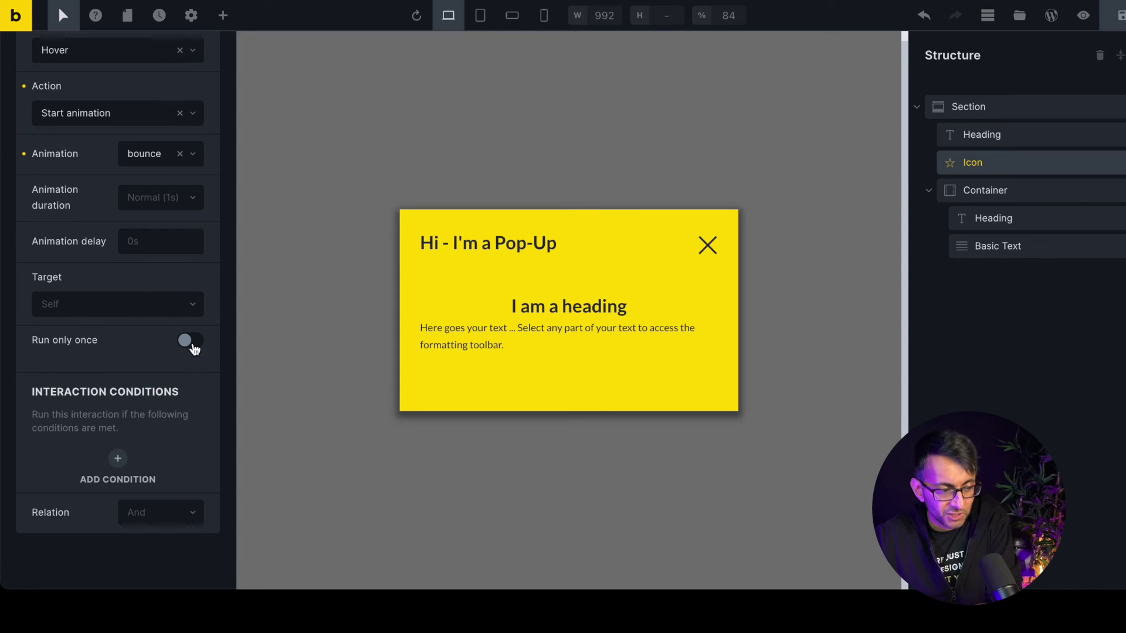
Save the template and test the close icon on the live page's popup
{"action": "left_click", "coordinate": [1121, 20]}
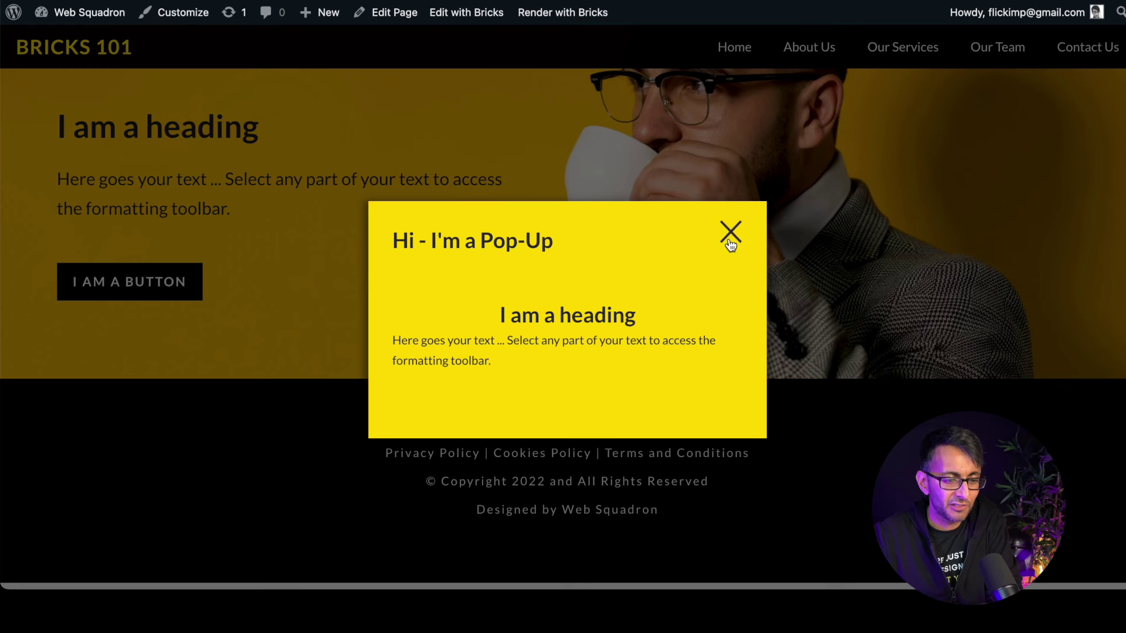
{"action": "left_click", "coordinate": [731, 245]}
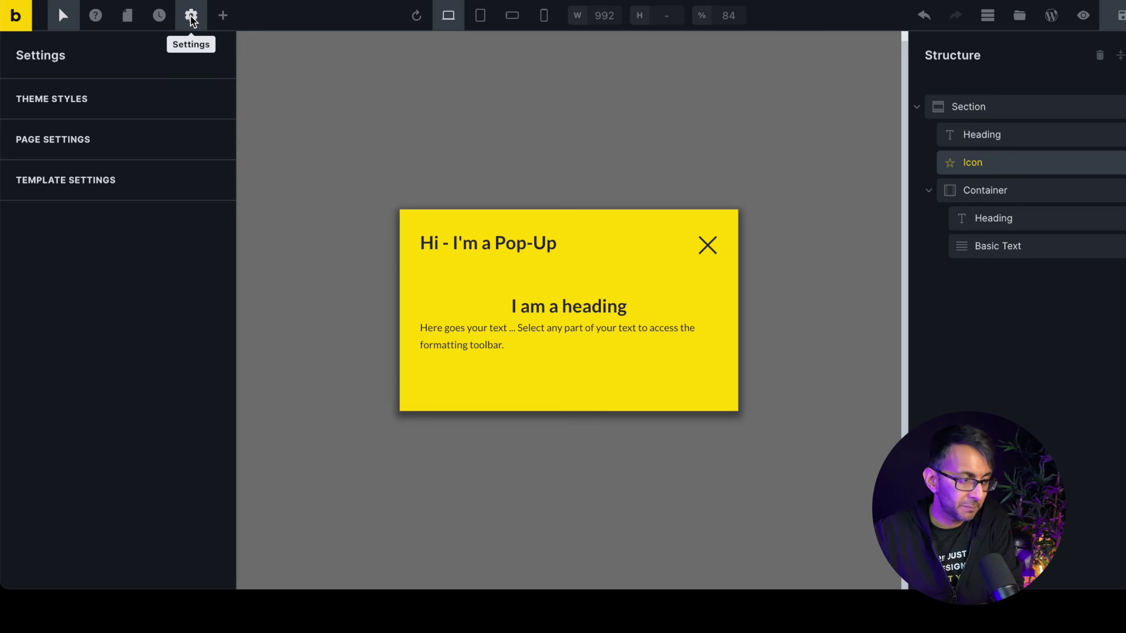
Delete the Content loaded interaction from the popup's template settings
{"action": "left_click", "coordinate": [130, 182]}
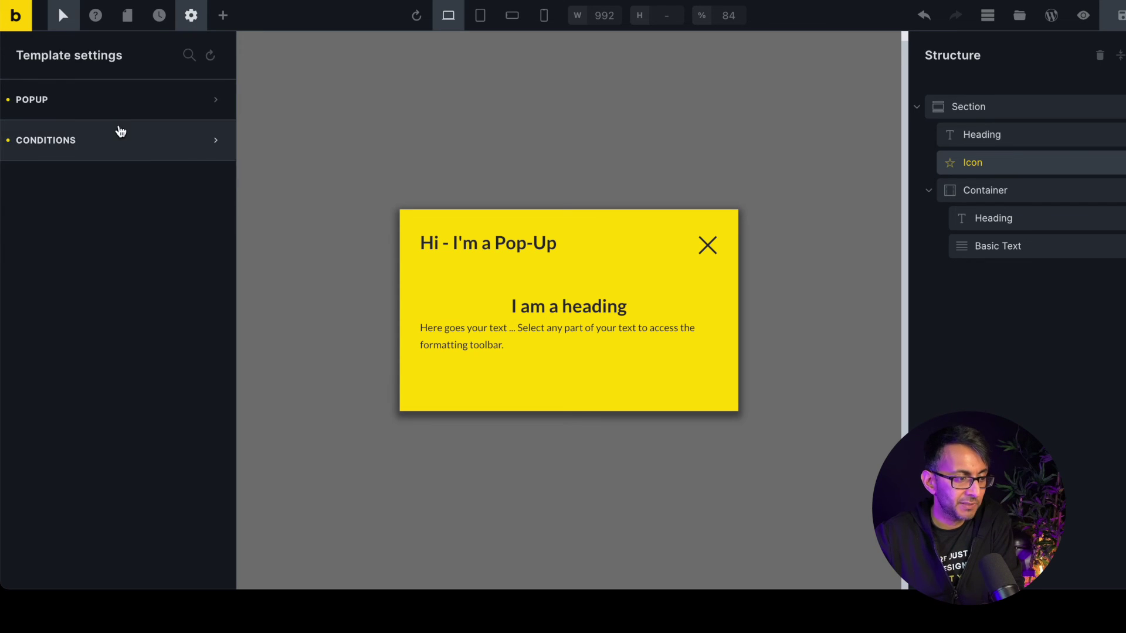
{"action": "left_click", "coordinate": [117, 104]}
{"action": "scroll", "coordinate": [111, 364], "scroll_direction": "down", "scroll_amount": 8}
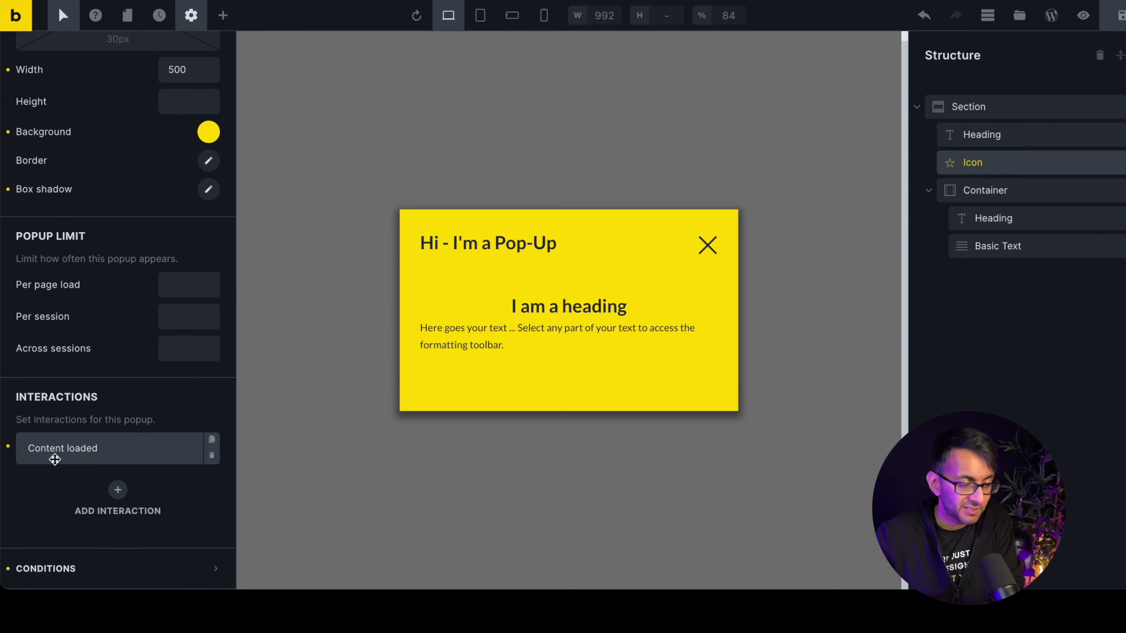
{"action": "left_click", "coordinate": [212, 457]}
{"action": "left_click", "coordinate": [211, 457]}
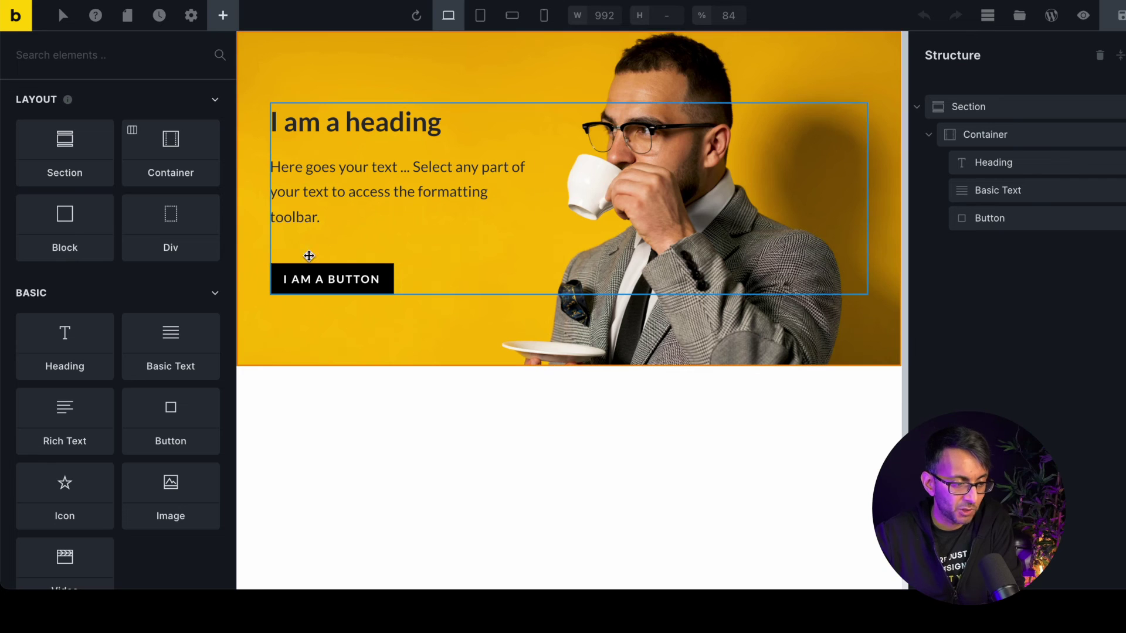
Add an interaction with Click as its trigger to the "I am a button" button on the page
{"action": "left_click", "coordinate": [383, 277]}
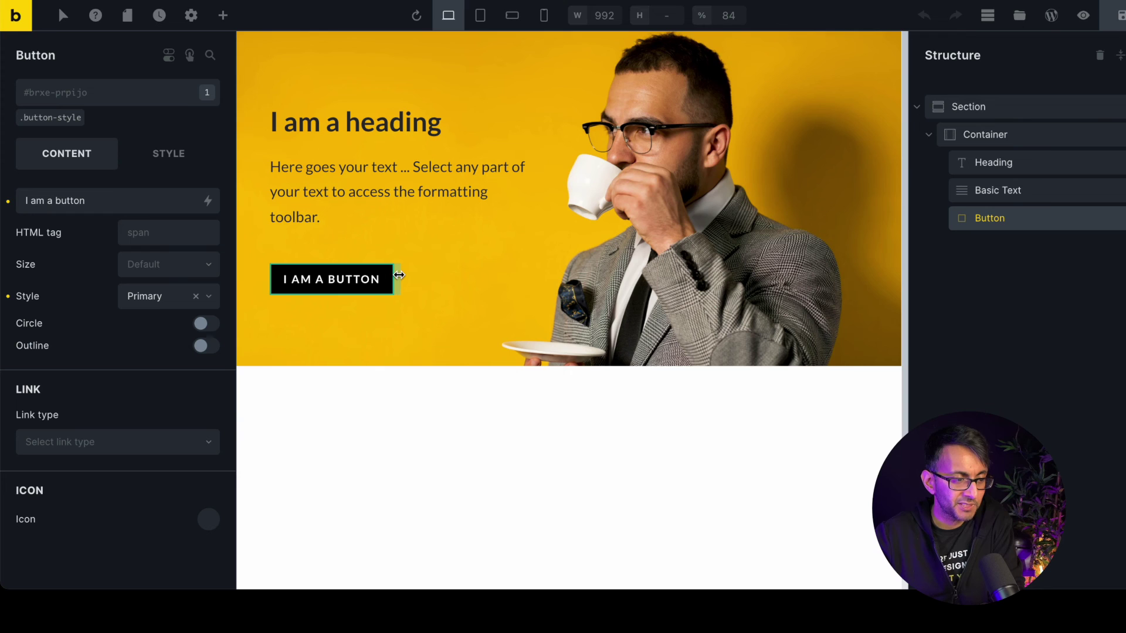
{"action": "left_click", "coordinate": [190, 56]}
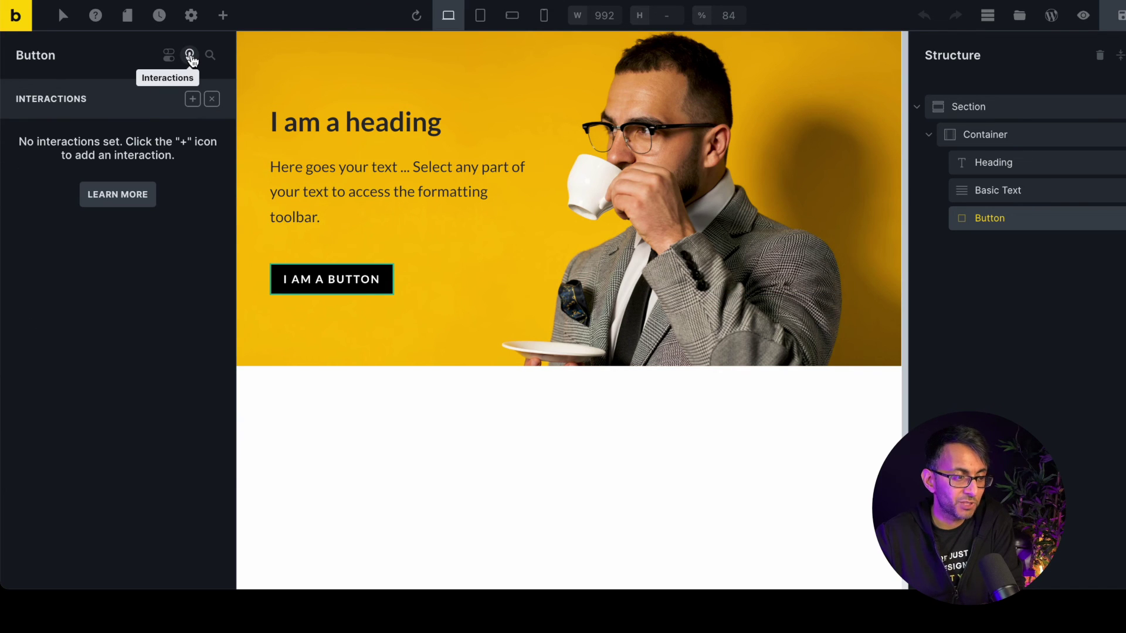
{"action": "left_click", "coordinate": [192, 100]}
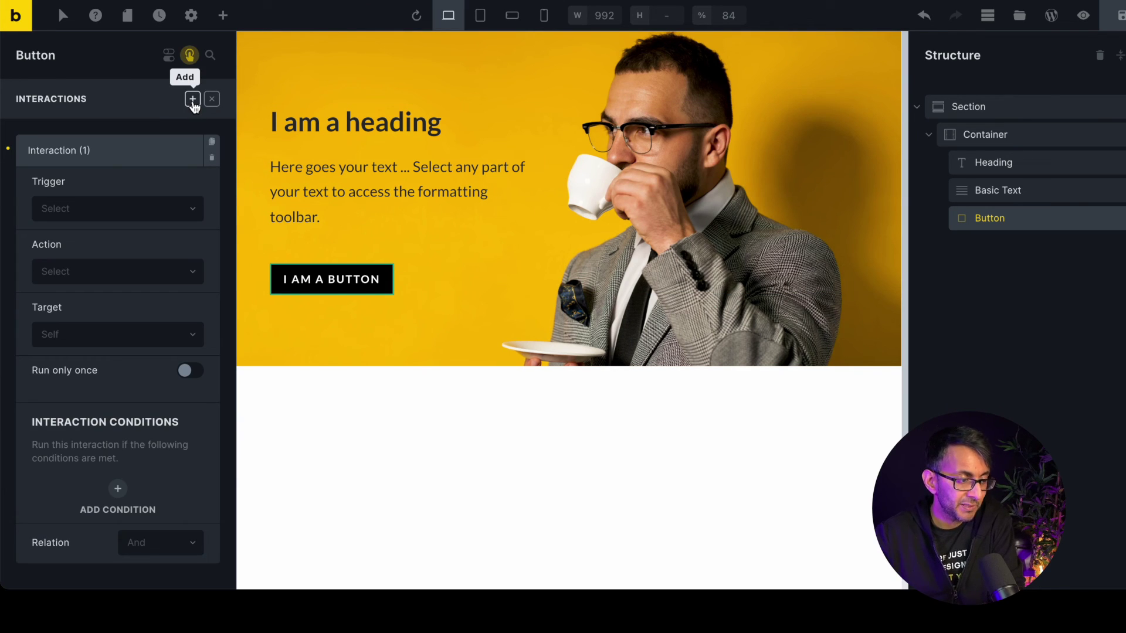
{"action": "left_click", "coordinate": [135, 208]}
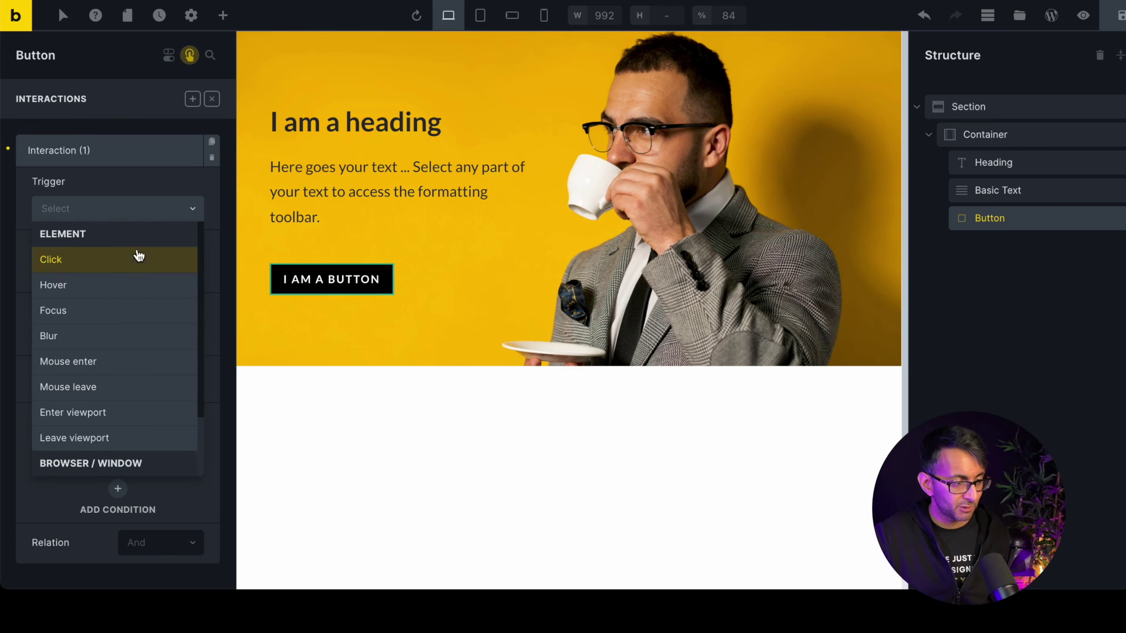
{"action": "left_click", "coordinate": [139, 270]}
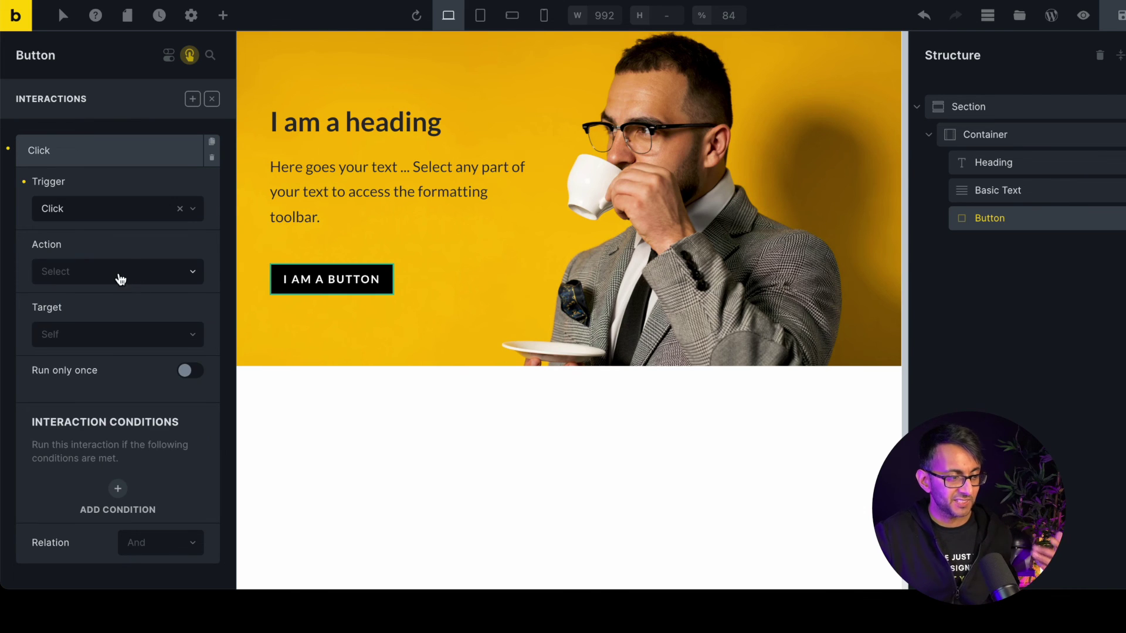
Set the button's click interaction to Show element, targeting the NewPopup popup
{"action": "left_click", "coordinate": [120, 272]}
{"action": "left_click", "coordinate": [107, 301]}
{"action": "left_click", "coordinate": [88, 332]}
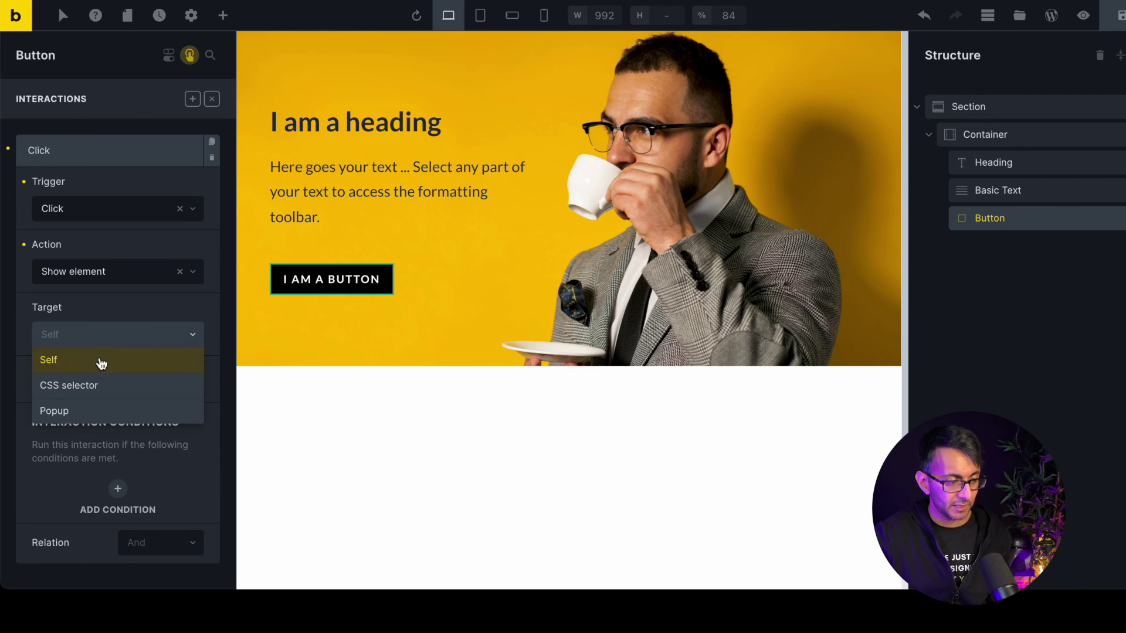
{"action": "left_click", "coordinate": [100, 410]}
{"action": "left_click", "coordinate": [104, 395]}
{"action": "left_click", "coordinate": [94, 447]}
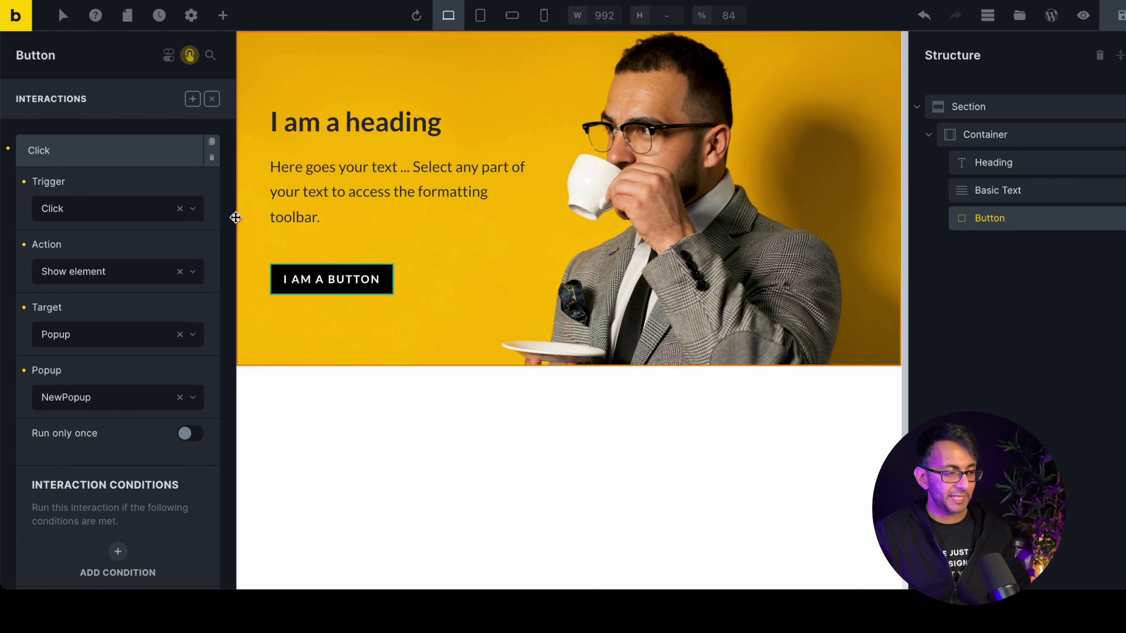
Add a second interaction to the button with Hover as its trigger
{"action": "left_click", "coordinate": [192, 101]}
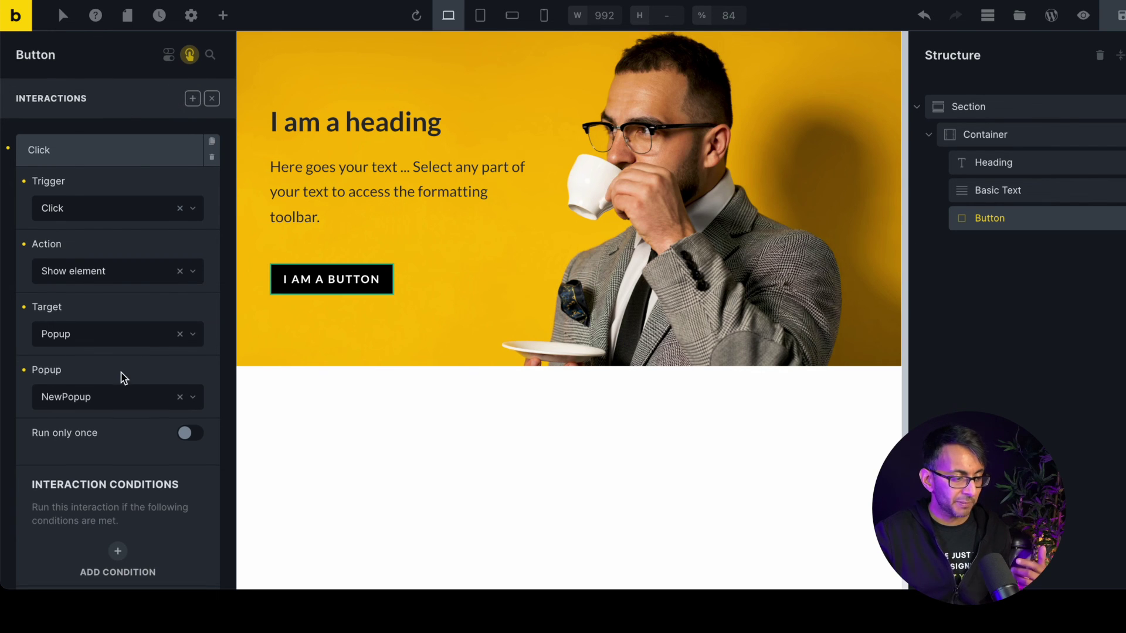
{"action": "scroll", "coordinate": [126, 411], "scroll_direction": "down", "scroll_amount": 4}
{"action": "left_click", "coordinate": [108, 434]}
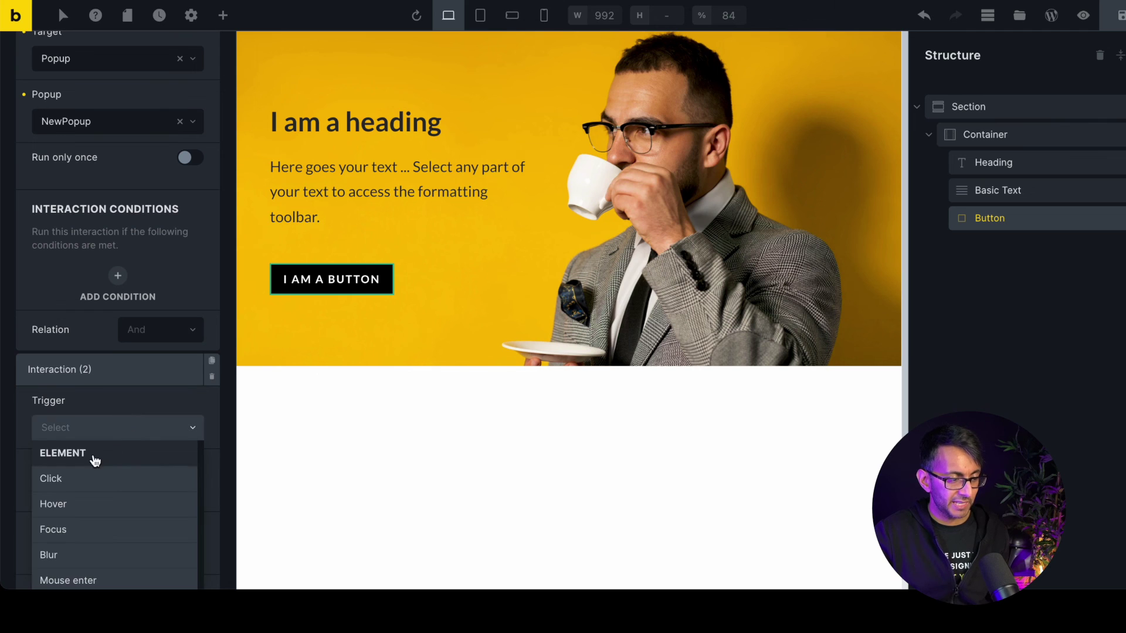
{"action": "left_click", "coordinate": [95, 504]}
{"action": "scroll", "coordinate": [140, 452], "scroll_direction": "down", "scroll_amount": 4}
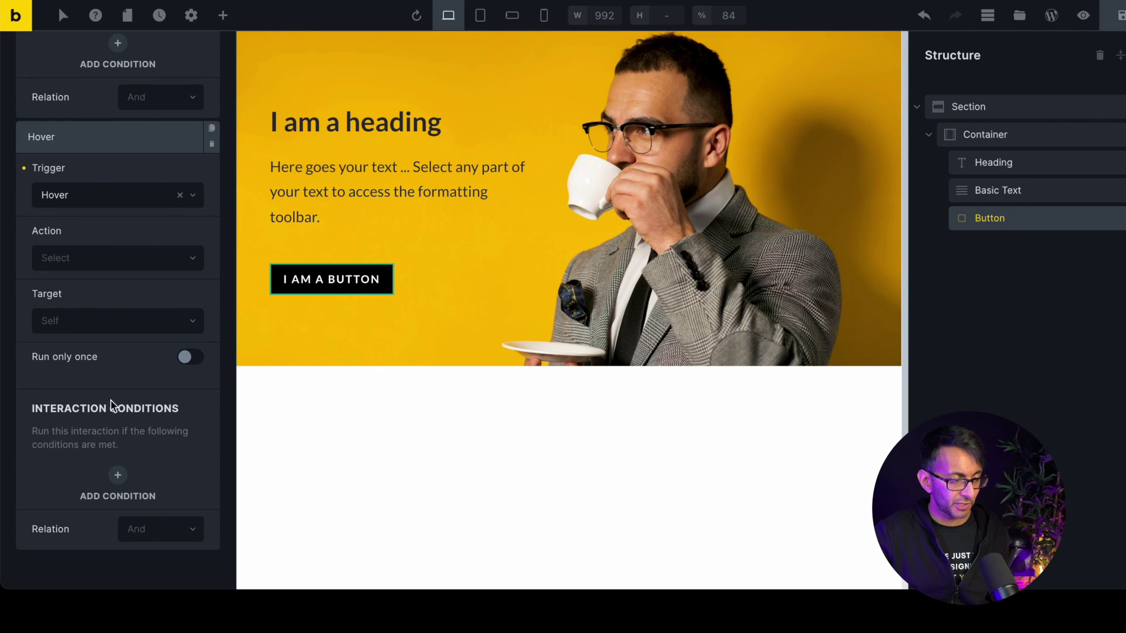
Set the button's hover interaction to Start animation with the tada animation, and save the page
{"action": "left_click", "coordinate": [121, 268]}
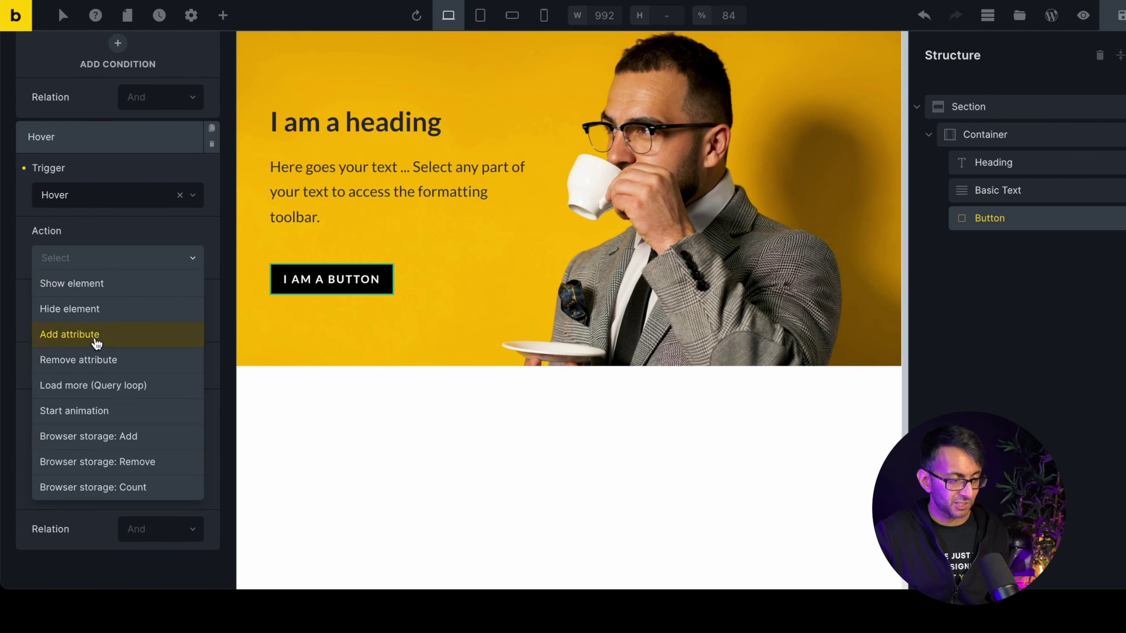
{"action": "left_click", "coordinate": [115, 414]}
{"action": "left_click", "coordinate": [156, 299]}
{"action": "left_click", "coordinate": [164, 460]}
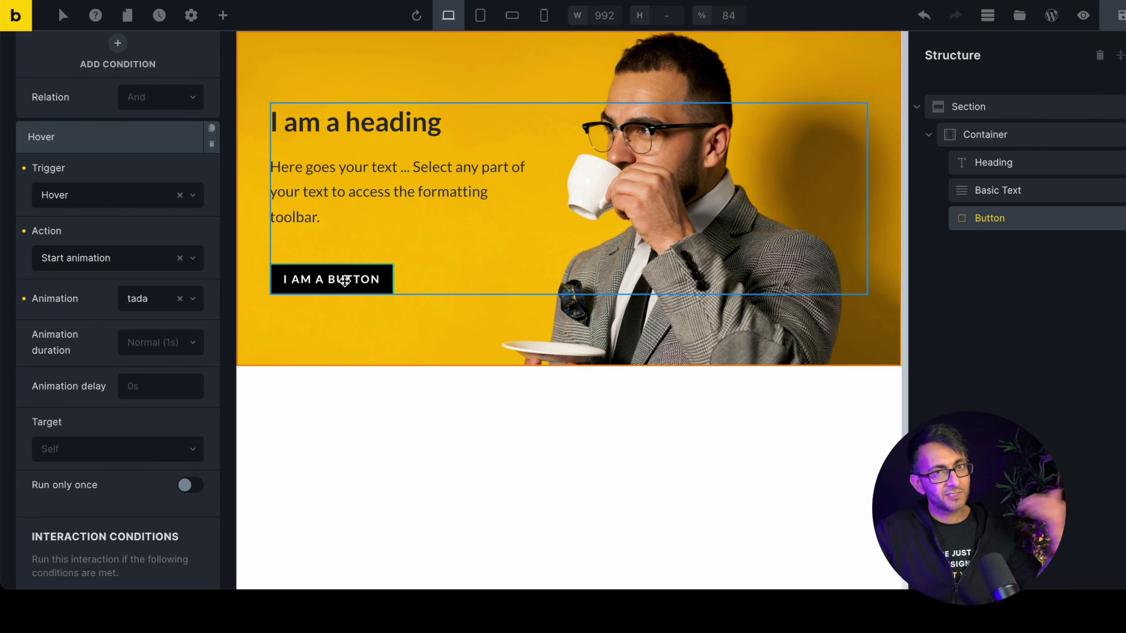
{"action": "left_click", "coordinate": [1112, 22]}
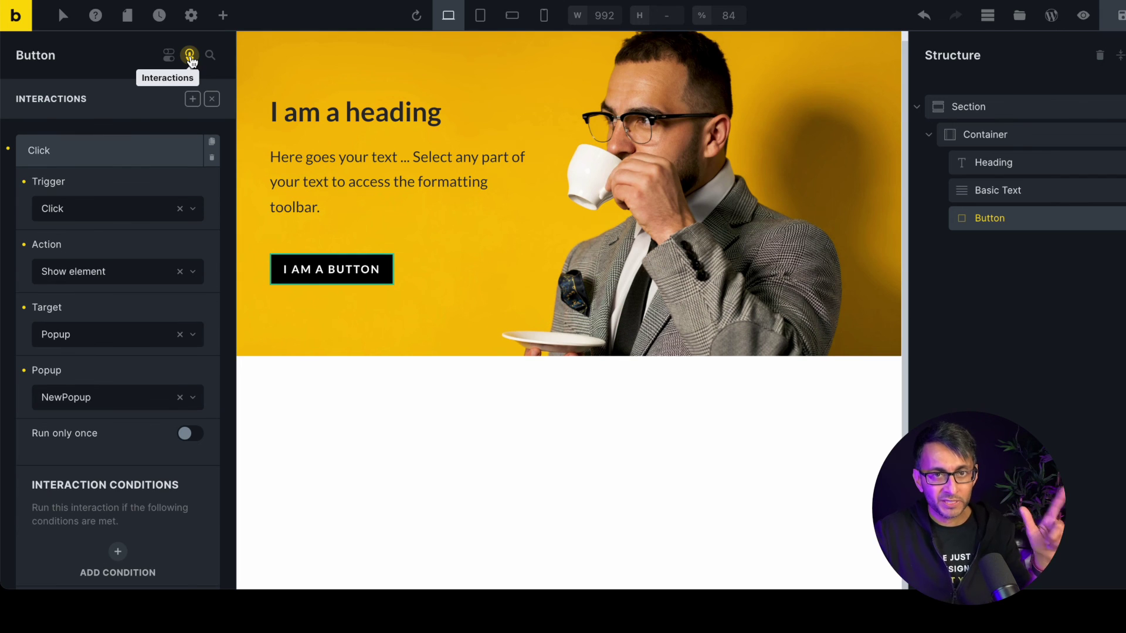
Set the button's cursor style to pointer in its layout settings
{"action": "left_click", "coordinate": [189, 57]}
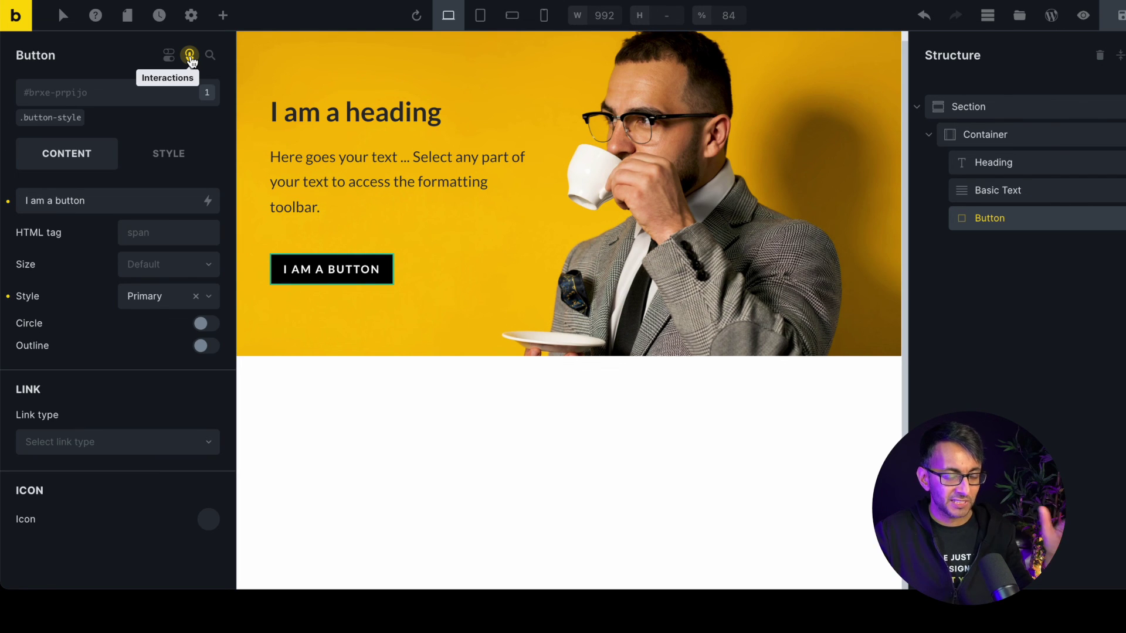
{"action": "left_click", "coordinate": [184, 155]}
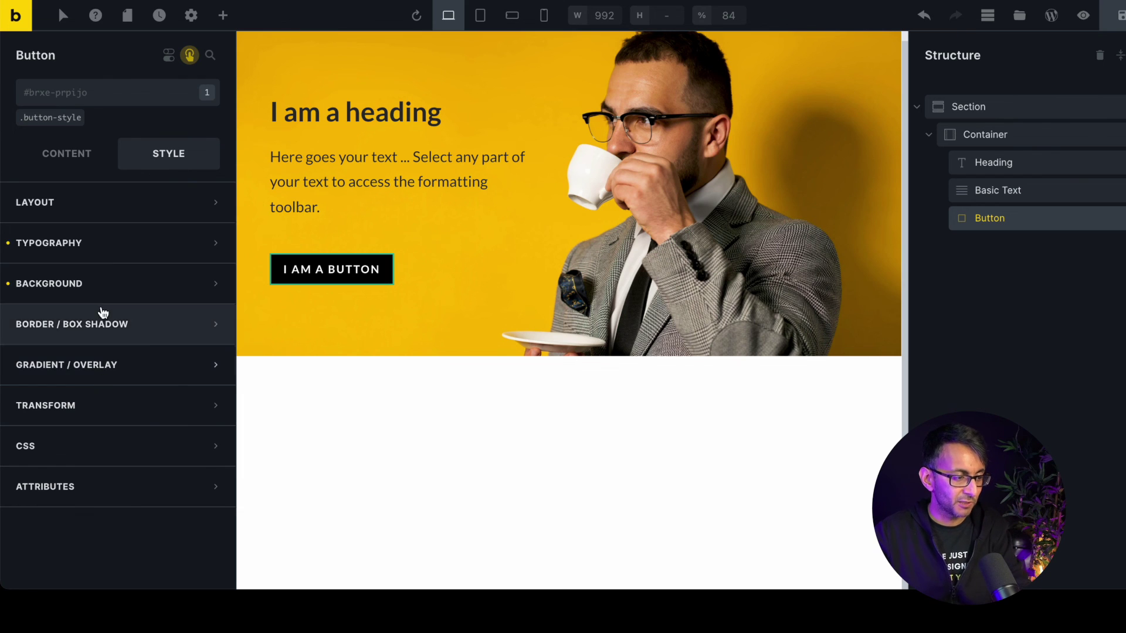
{"action": "left_click", "coordinate": [122, 205]}
{"action": "scroll", "coordinate": [112, 416], "scroll_direction": "down", "scroll_amount": 8}
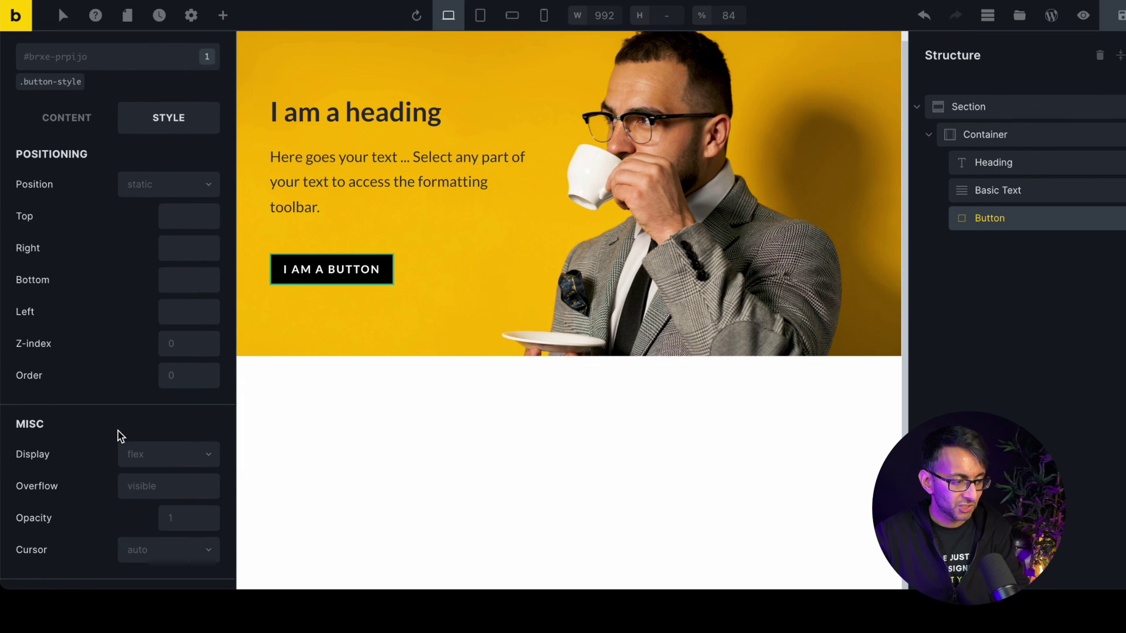
{"action": "scroll", "coordinate": [153, 504], "scroll_direction": "down", "scroll_amount": 1}
{"action": "left_click", "coordinate": [157, 545]}
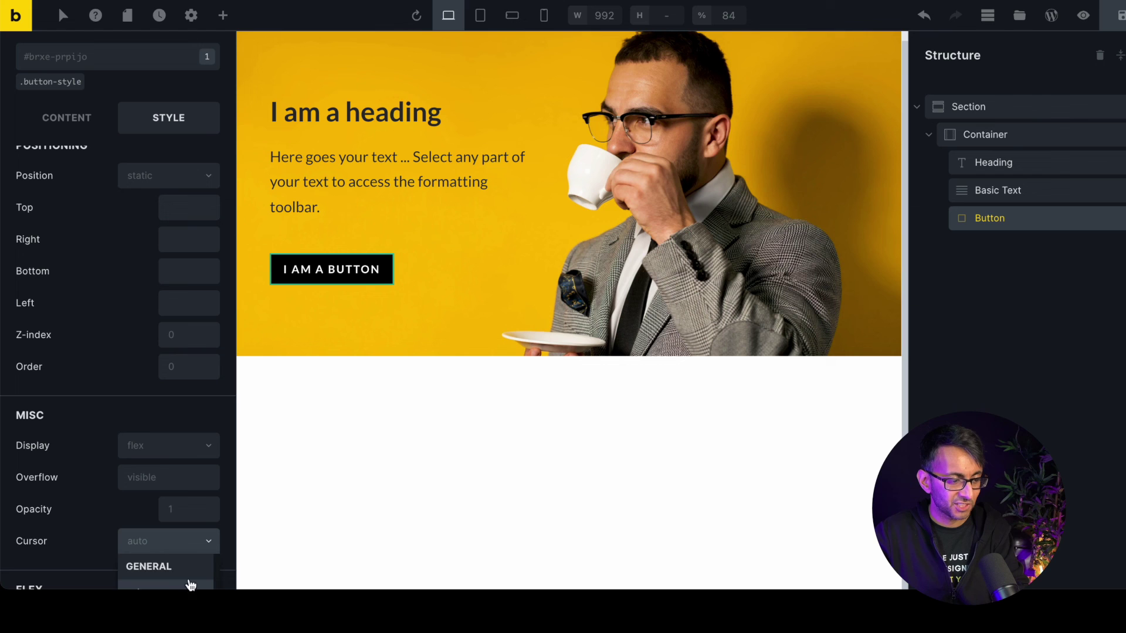
{"action": "scroll", "coordinate": [184, 568], "scroll_direction": "down", "scroll_amount": 3}
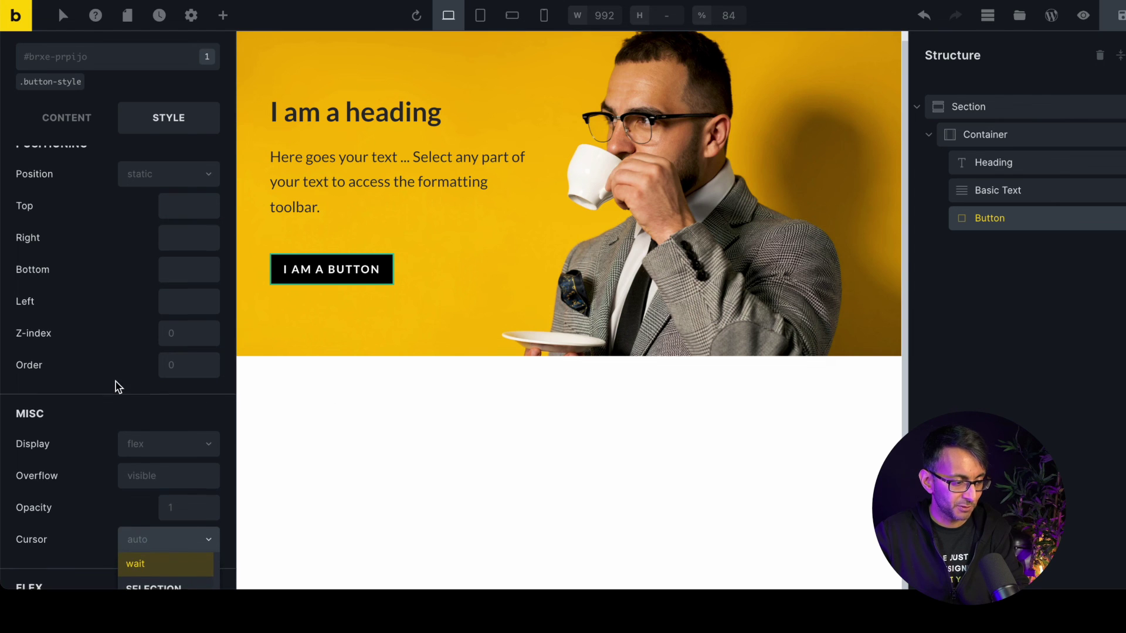
{"action": "scroll", "coordinate": [113, 384], "scroll_direction": "down", "scroll_amount": 4}
{"action": "scroll", "coordinate": [161, 428], "scroll_direction": "up", "scroll_amount": 1}
{"action": "scroll", "coordinate": [161, 428], "scroll_direction": "up", "scroll_amount": 2}
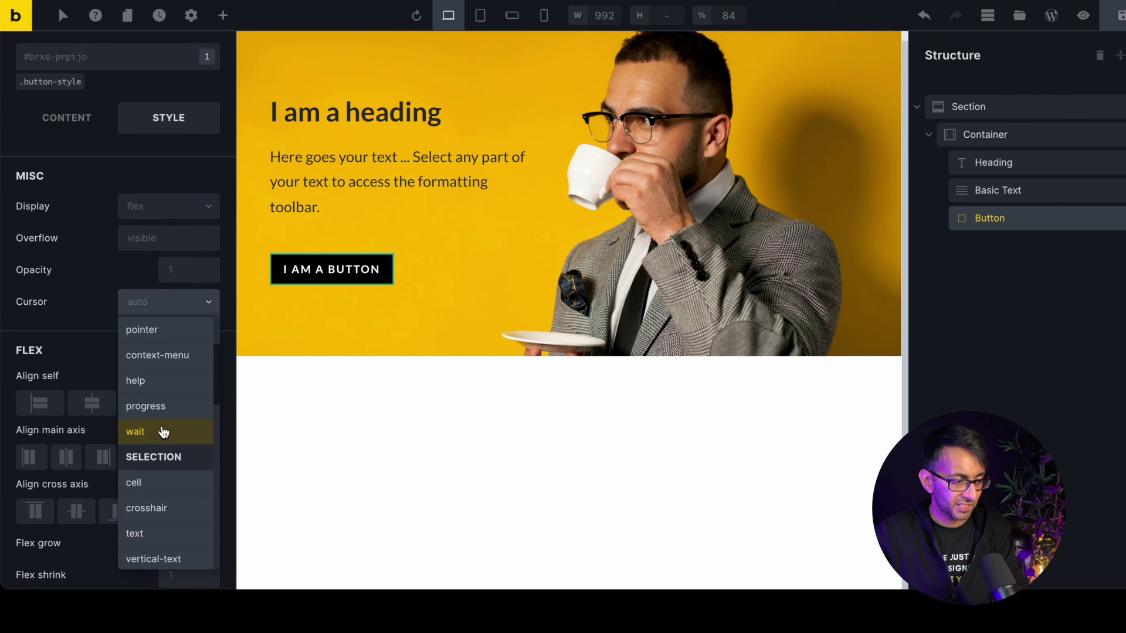
{"action": "left_click", "coordinate": [159, 325]}
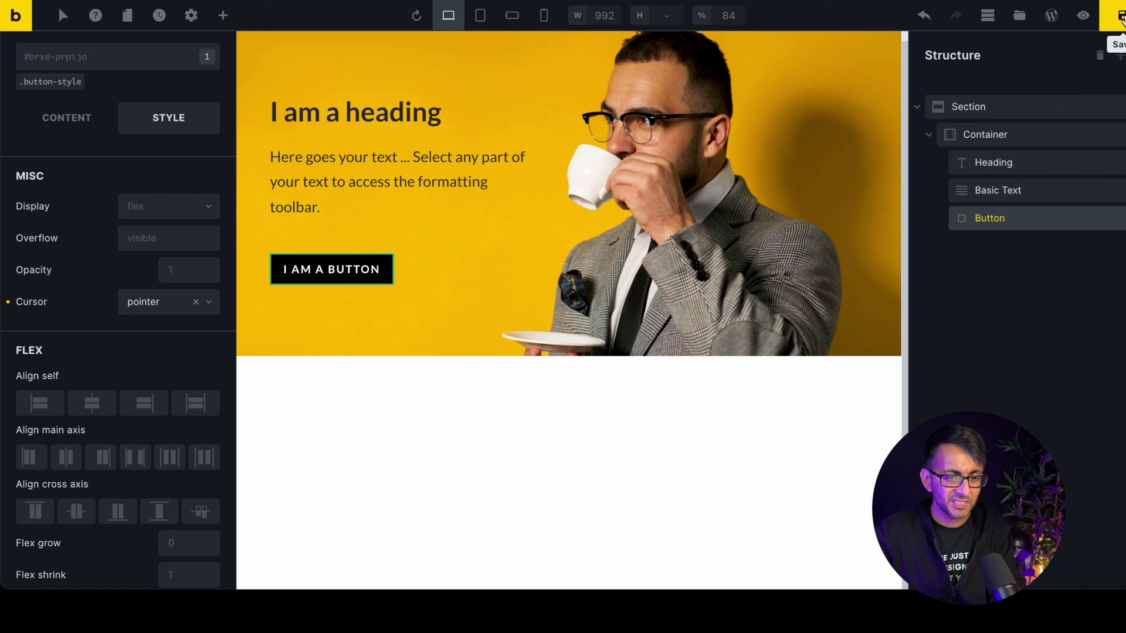
Test on the live page opening the popup with the button and closing it with the X icon, twice
{"action": "key", "text": "ctrl+Tab"}
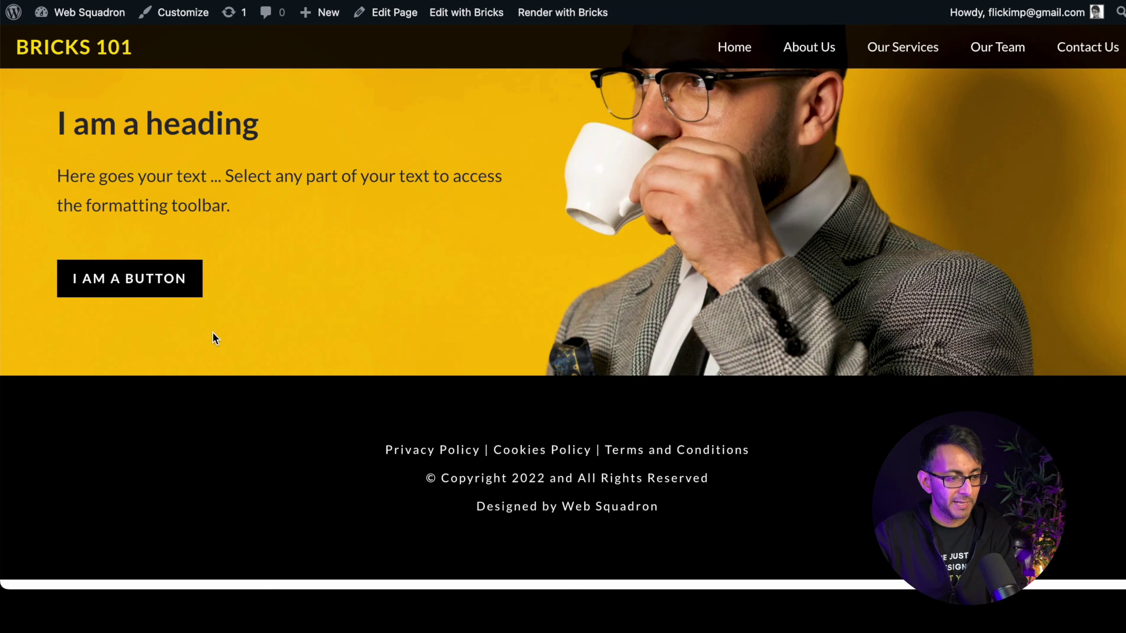
{"action": "left_click", "coordinate": [155, 293]}
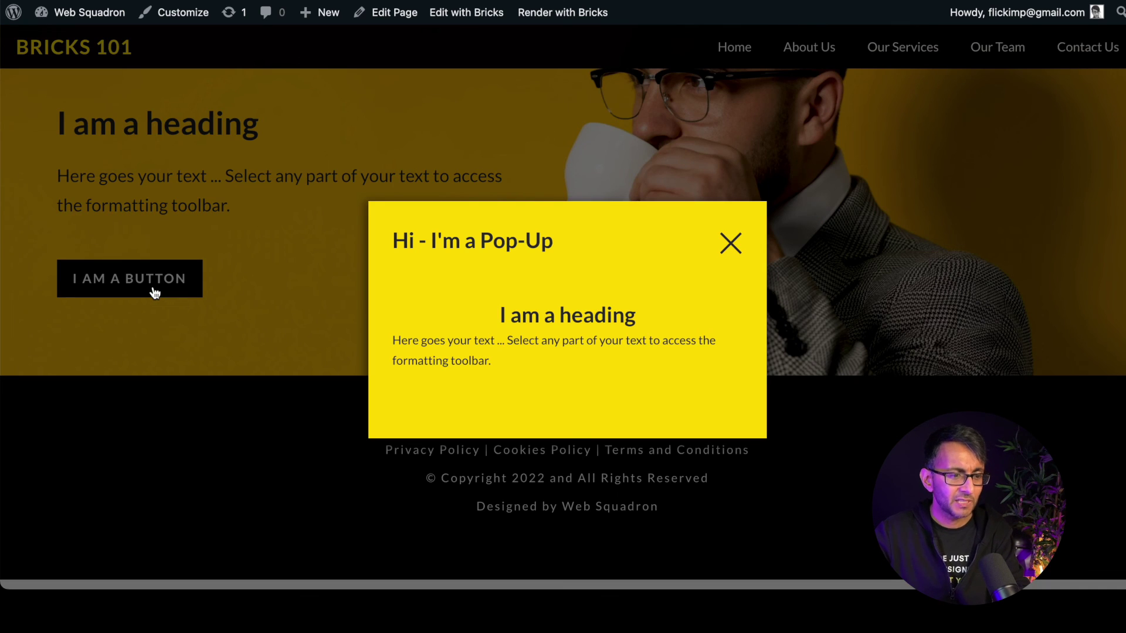
{"action": "left_click", "coordinate": [735, 248]}
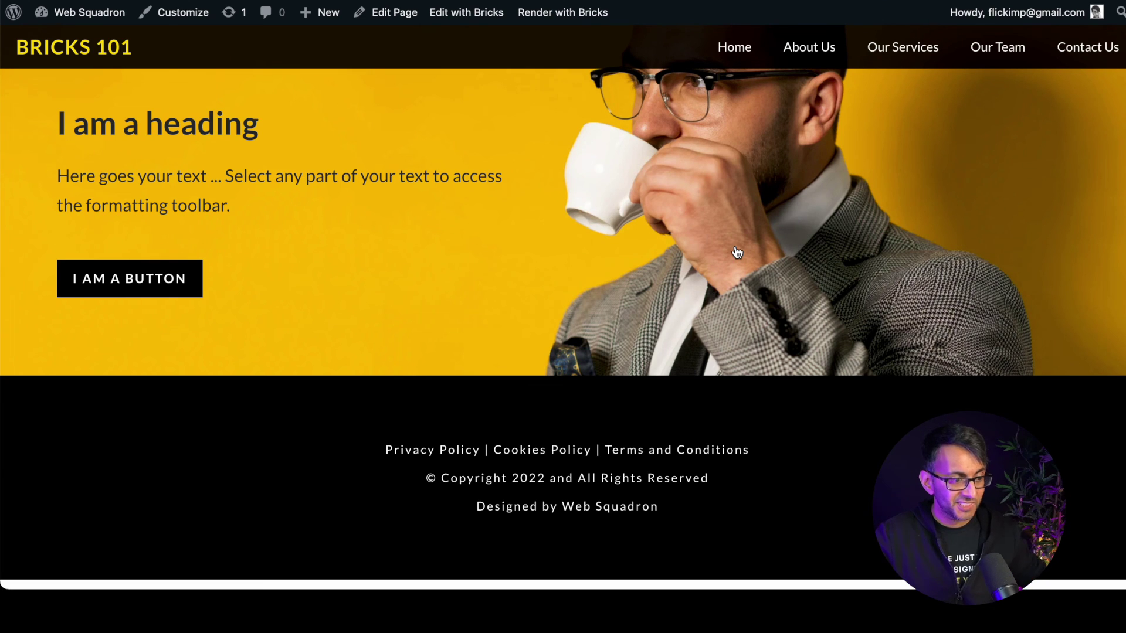
{"action": "left_click", "coordinate": [176, 293]}
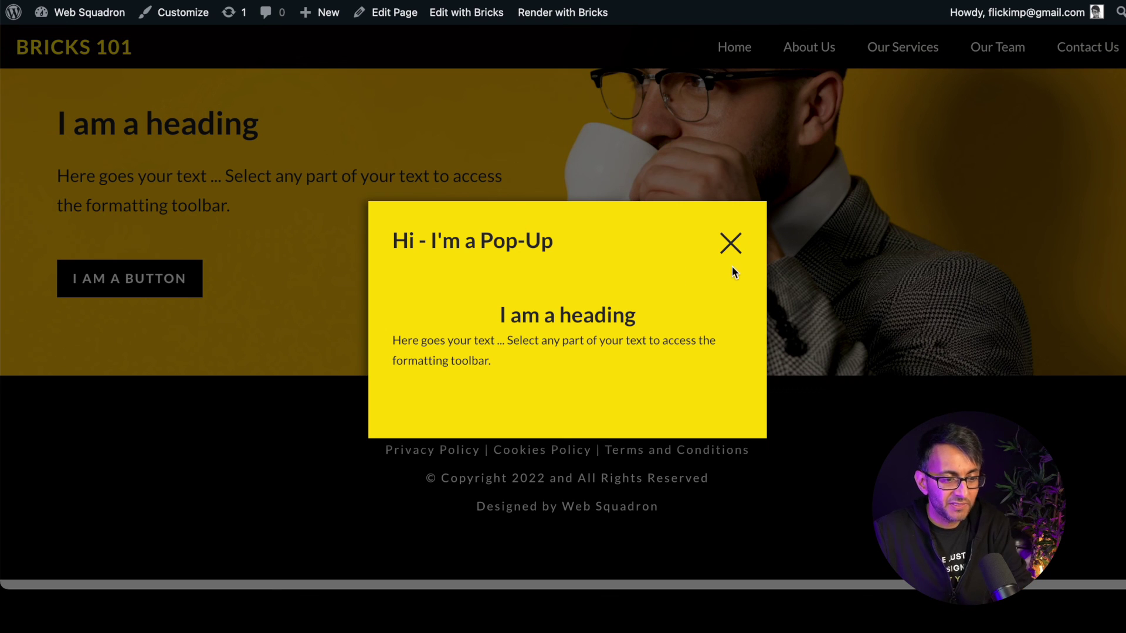
{"action": "left_click", "coordinate": [732, 247]}
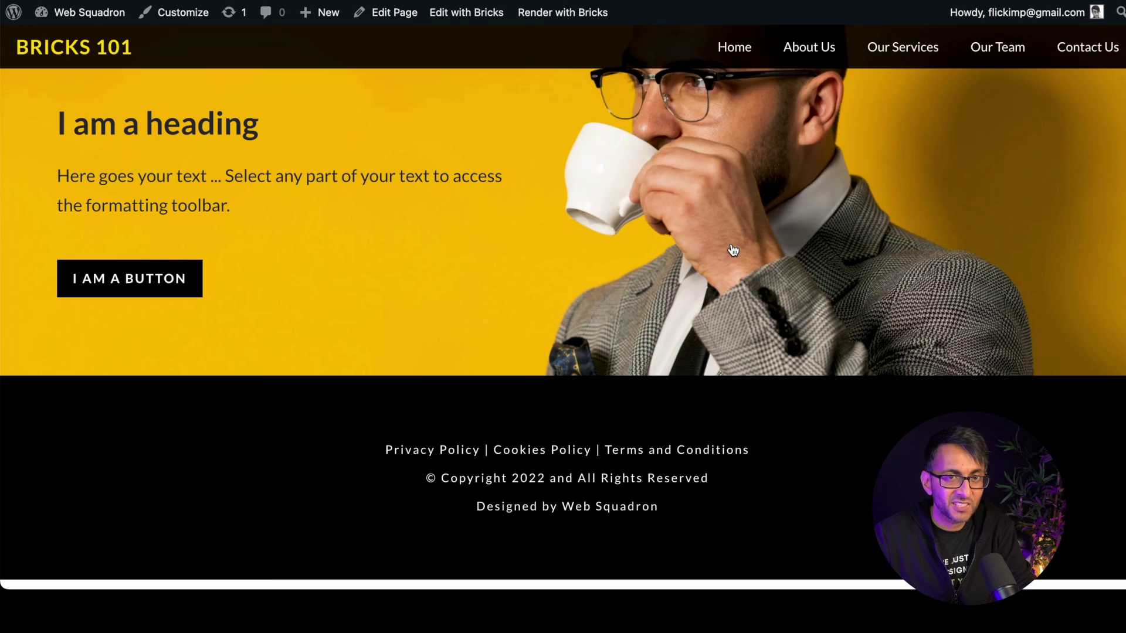